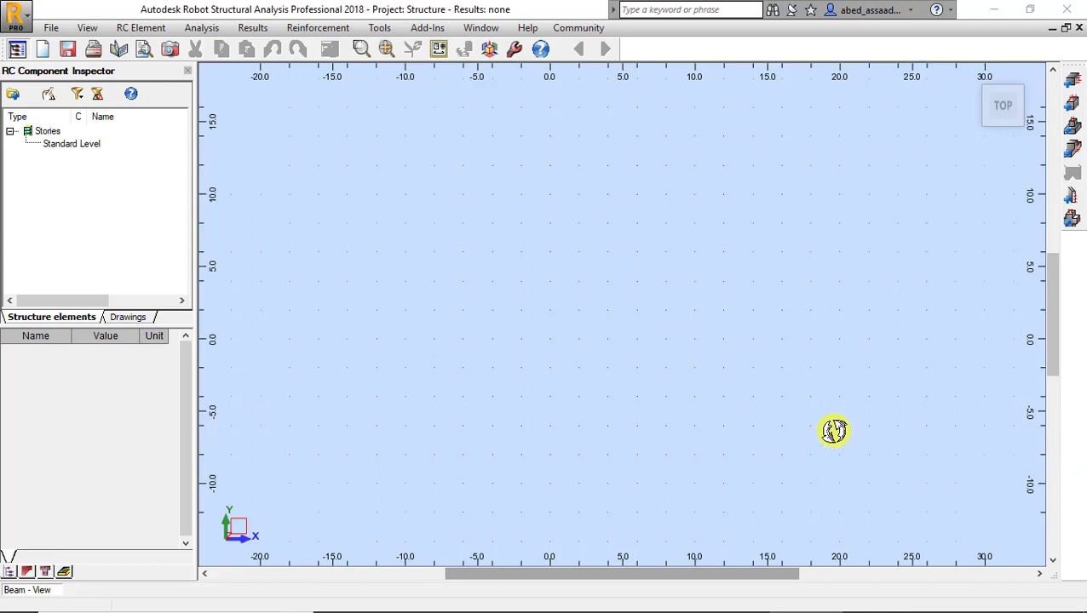
# Create a new spread footing, Foundation1, with a 2.00 × 2.00 m base.
pyautogui.rightClick(937, 328)
pyautogui.click(1071, 132)
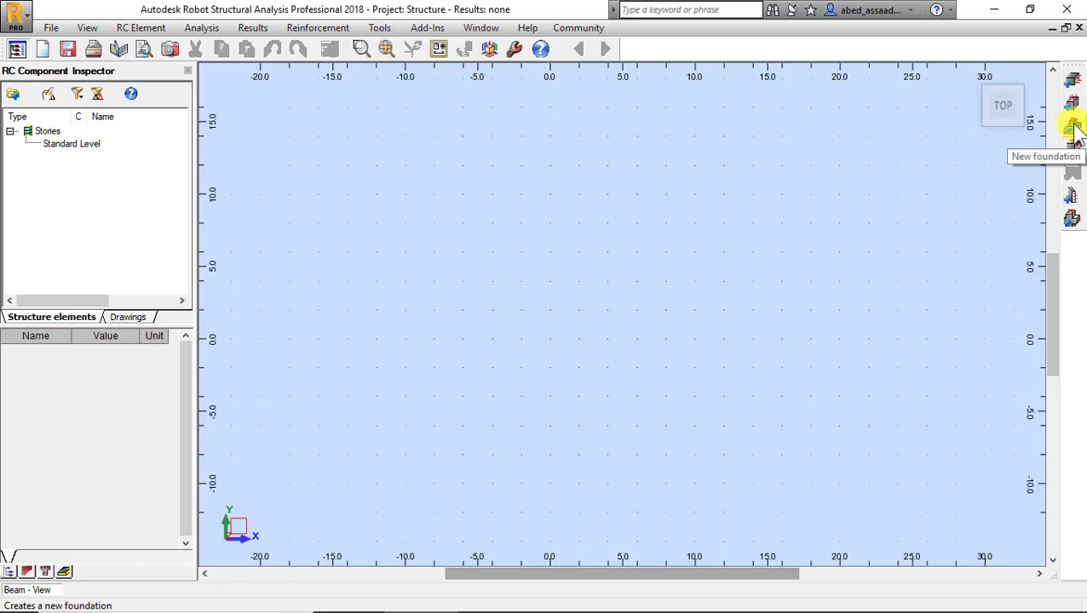
pyautogui.click(1072, 126)
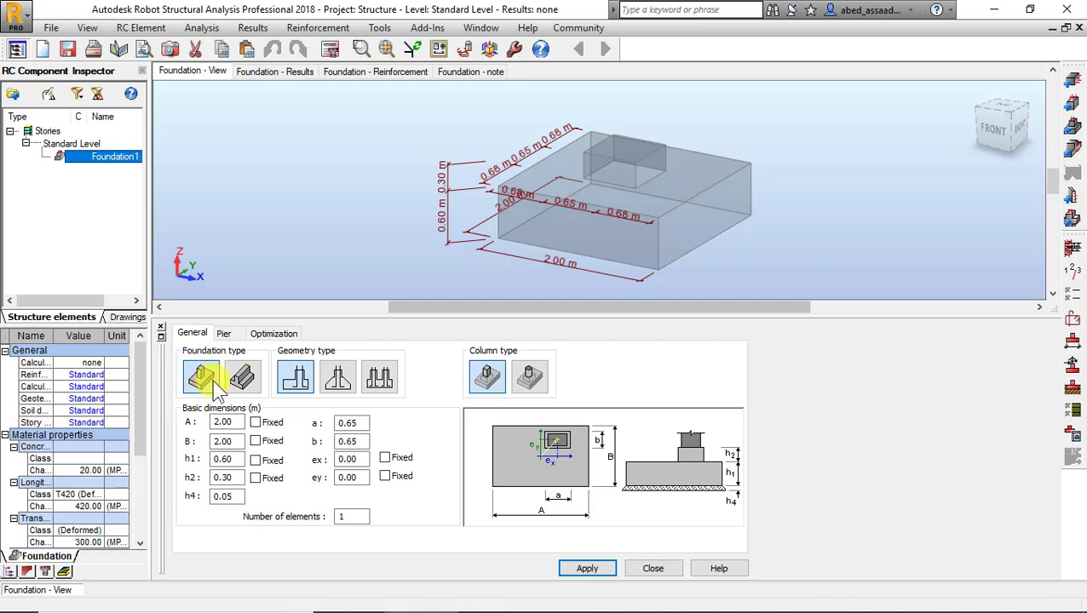
pyautogui.click(242, 376)
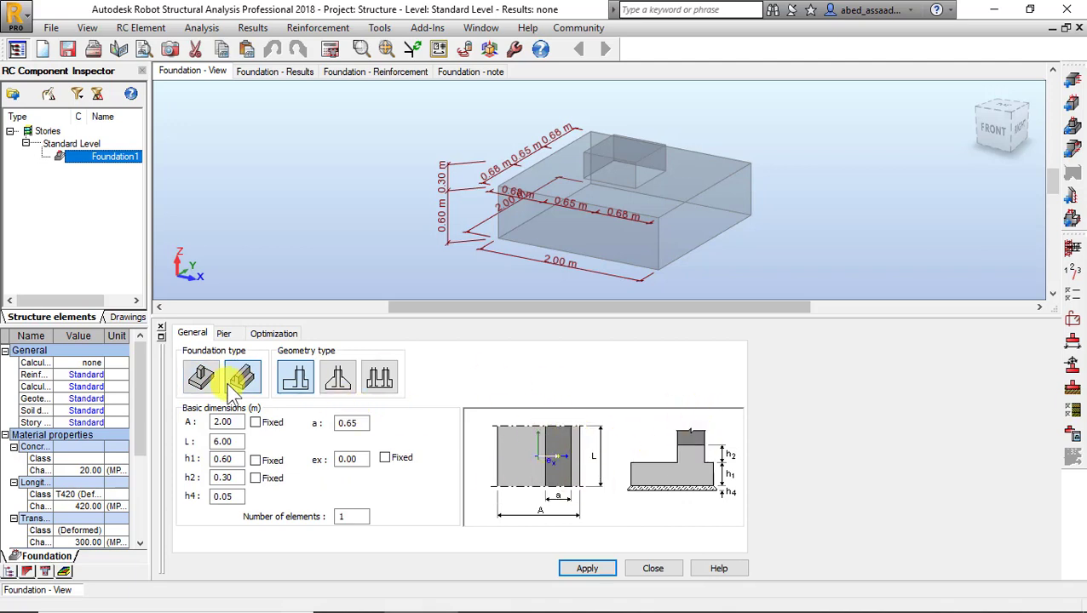
pyautogui.click(337, 376)
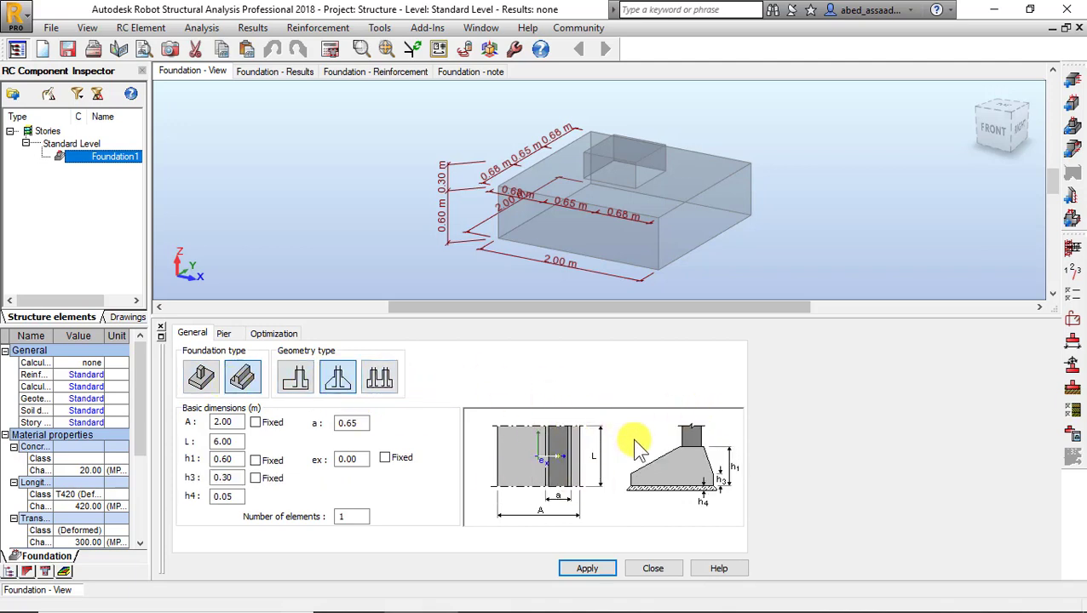
pyautogui.click(381, 380)
pyautogui.click(345, 380)
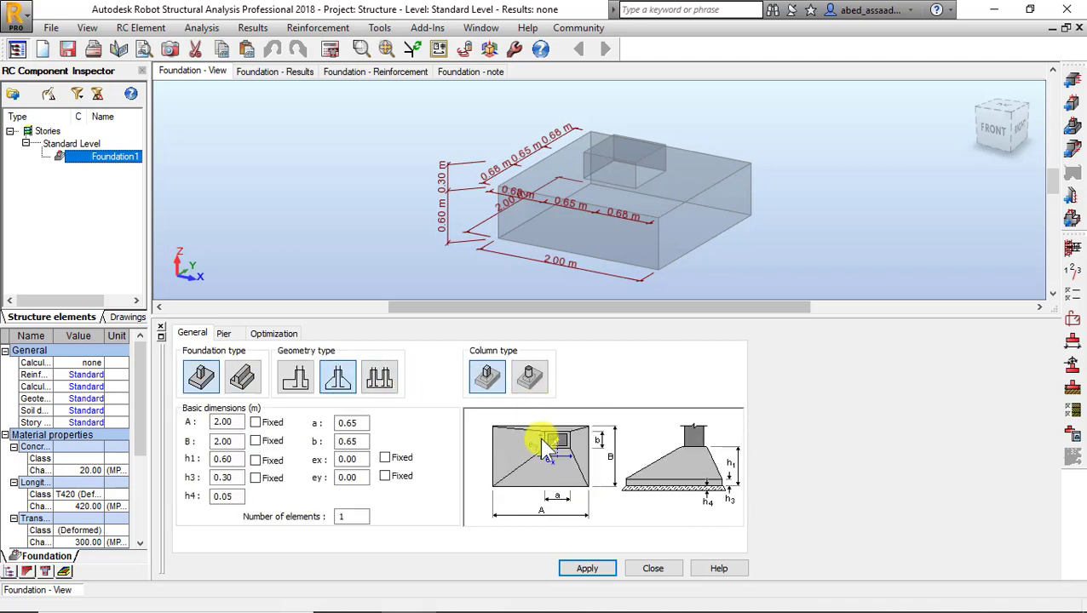
pyautogui.click(298, 379)
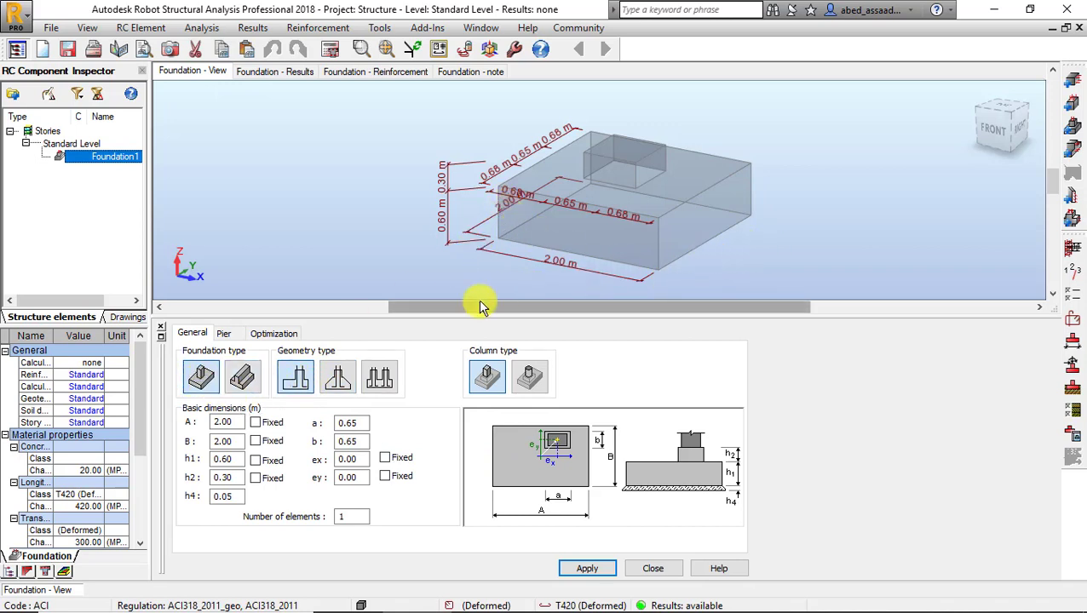
pyautogui.doubleClick(227, 423)
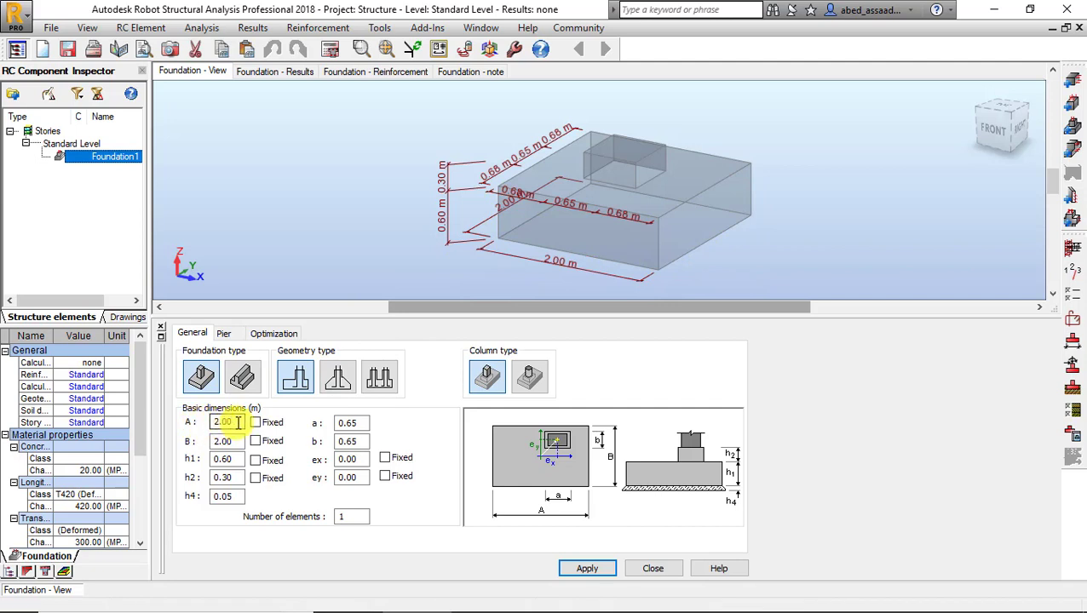
pyautogui.click(223, 423)
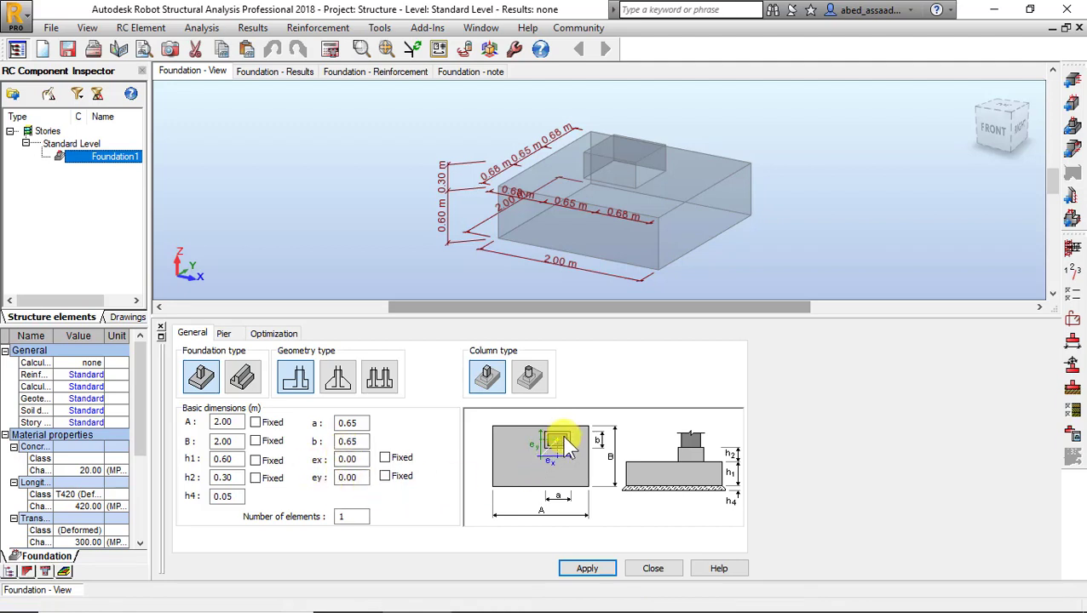
pyautogui.doubleClick(349, 459)
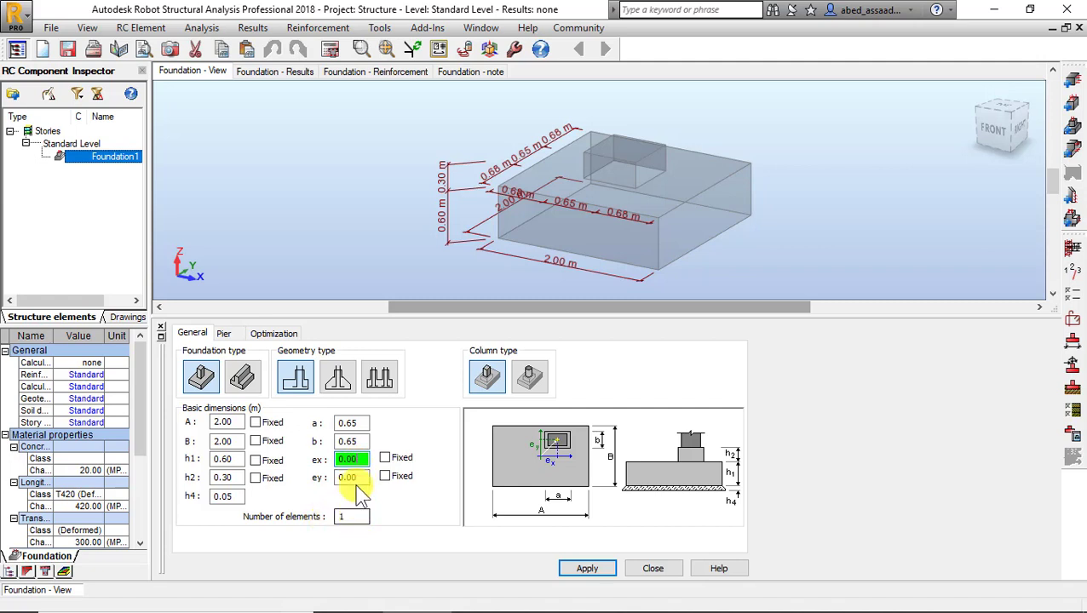
# Try plain and bolted pier connections, then keep the 0.35 × 0.35 m pier doweled.
pyautogui.click(223, 334)
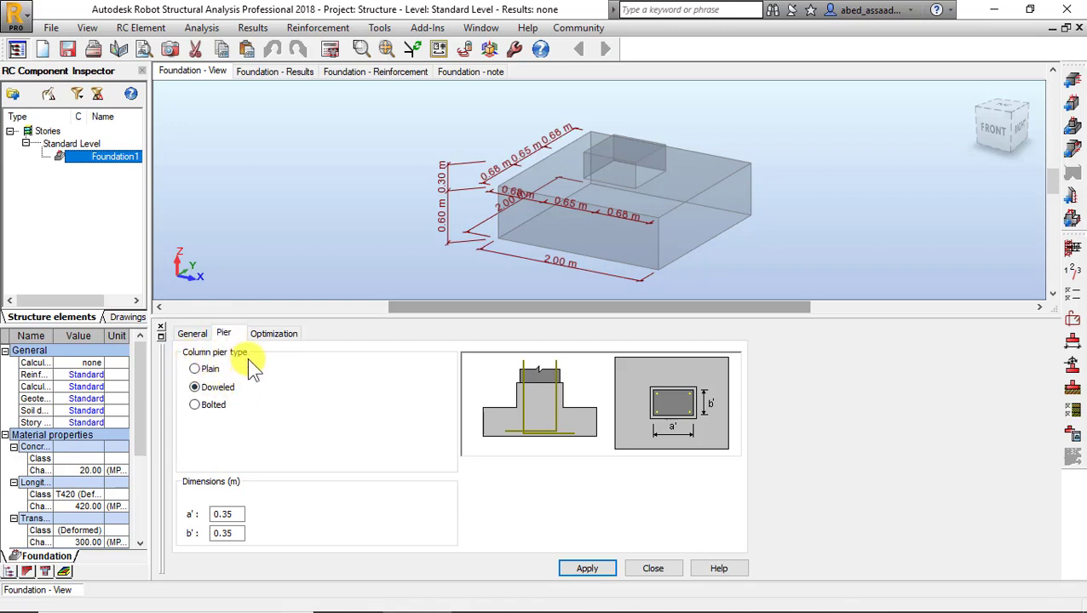
pyautogui.click(207, 367)
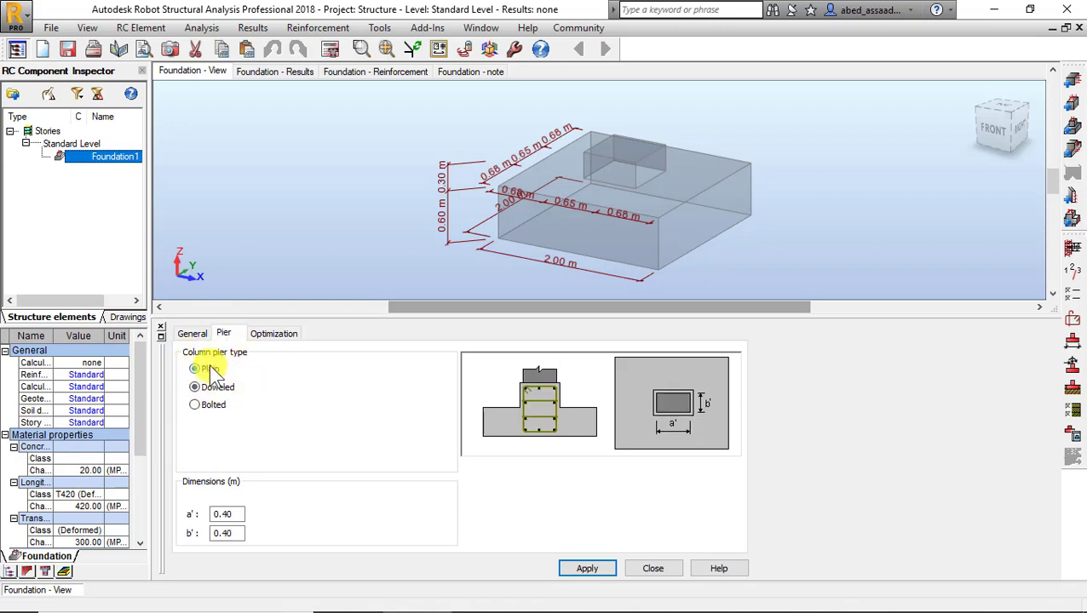
pyautogui.click(223, 413)
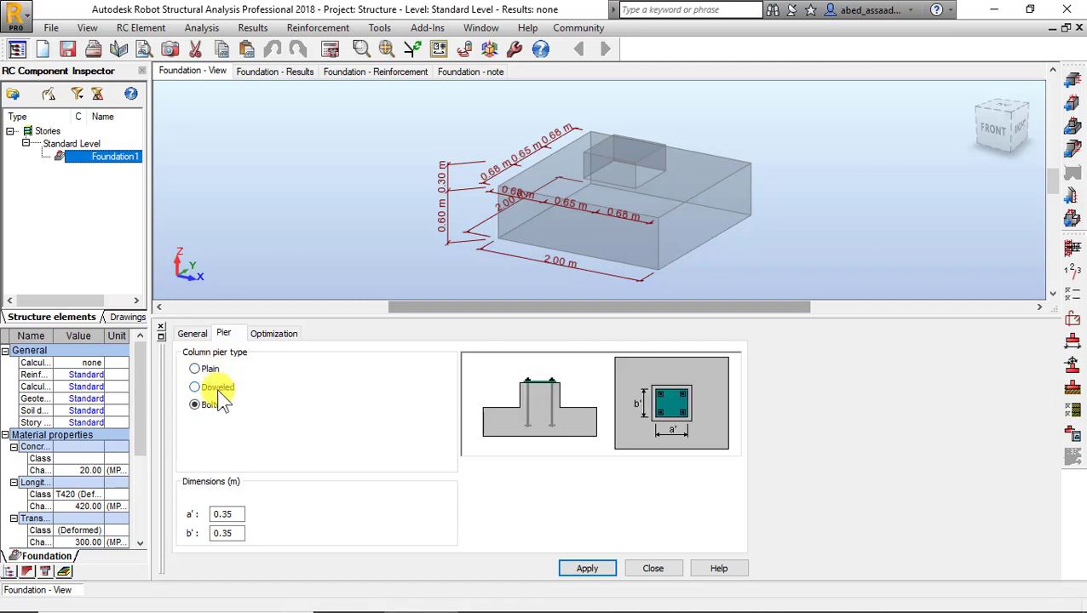
pyautogui.click(218, 388)
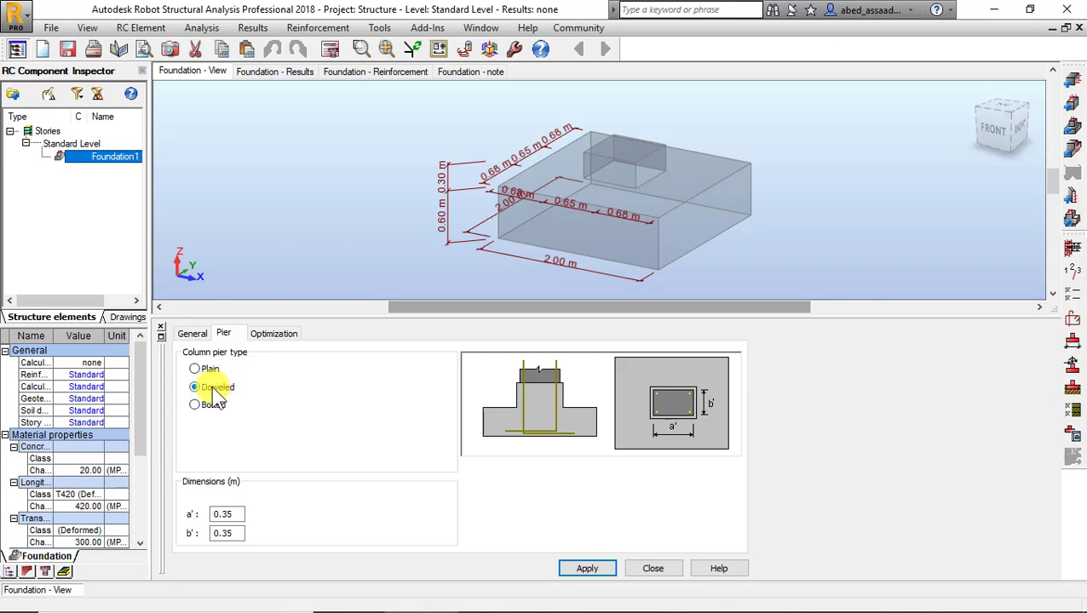
# Choose equal offsets for footing optimization after trying fixed-ratio and homothetic shapes.
pyautogui.click(291, 334)
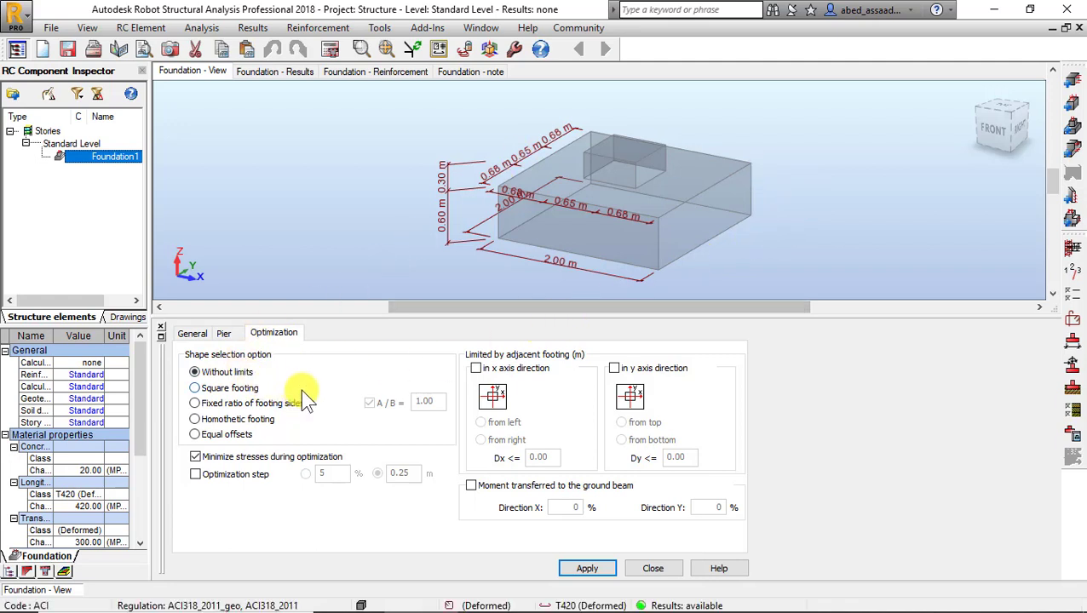
pyautogui.click(228, 403)
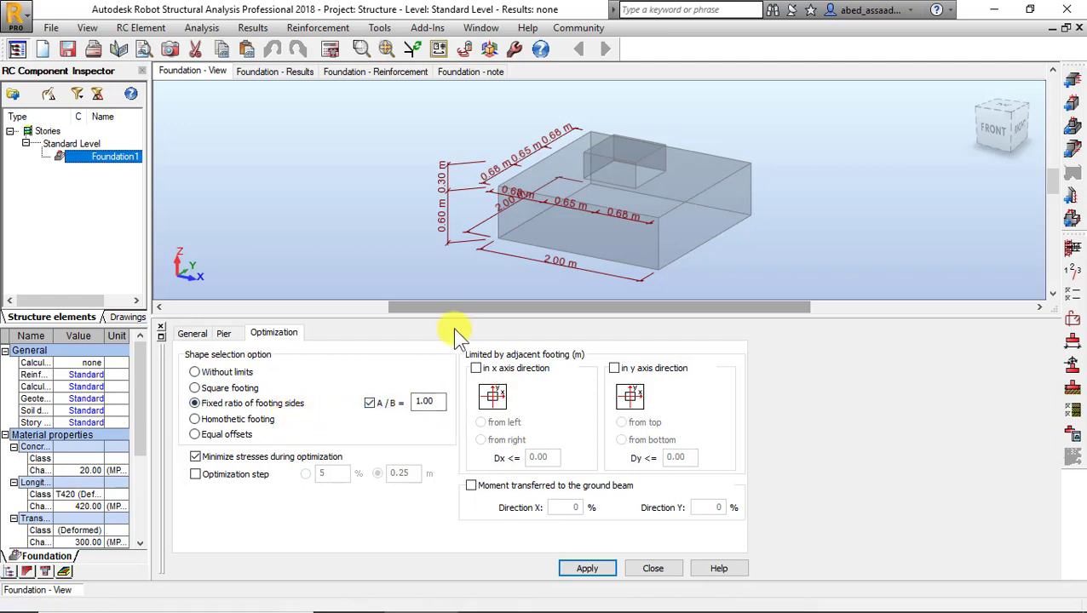
pyautogui.click(223, 419)
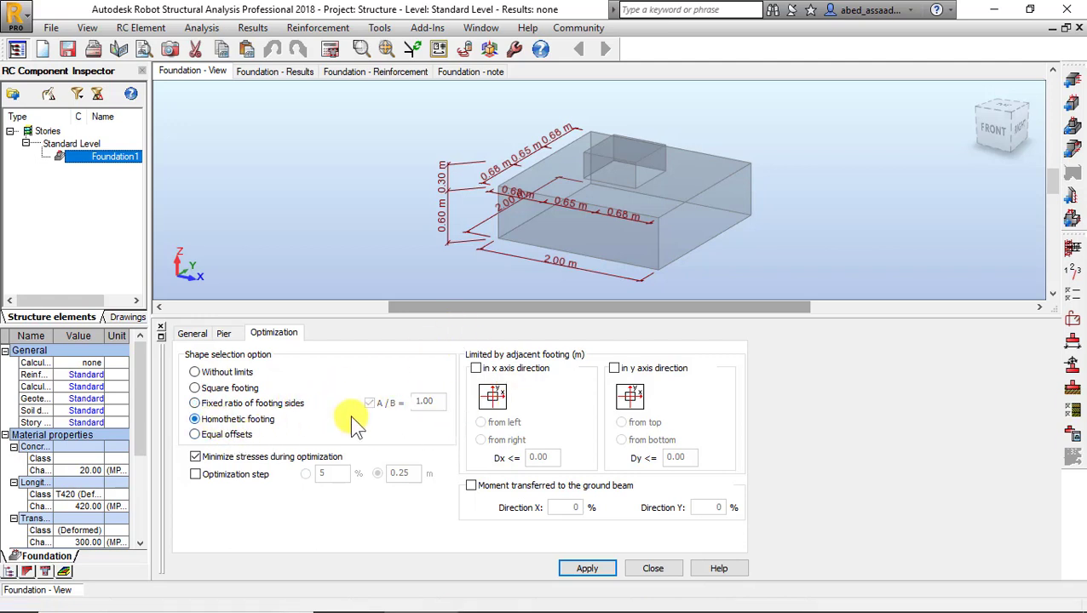
pyautogui.click(224, 436)
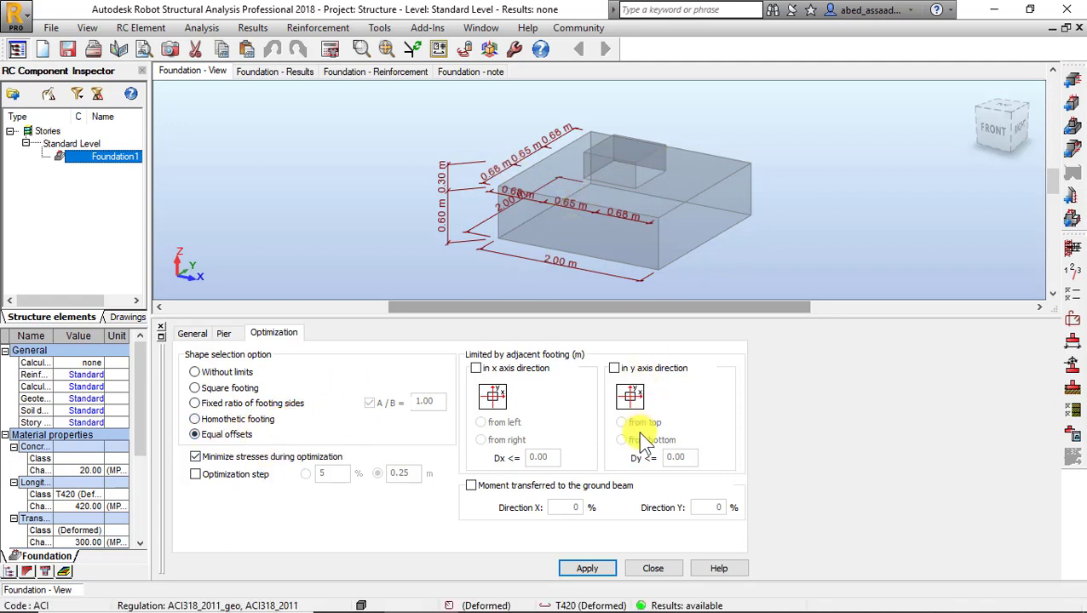
# Try a 0.25 m and a percentage optimization step, then leave the step disabled.
pyautogui.click(197, 474)
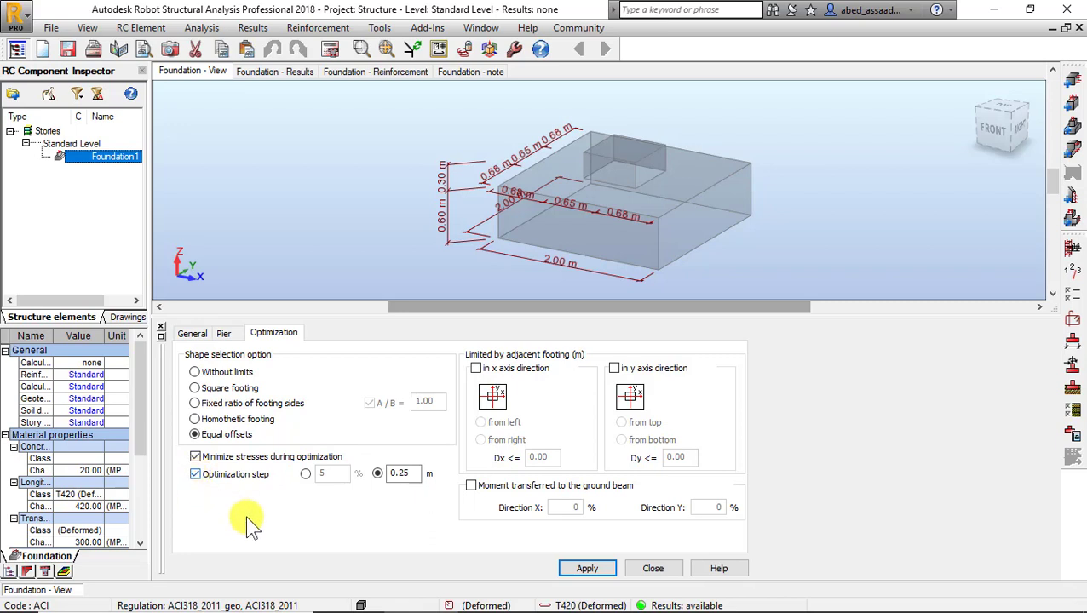
pyautogui.doubleClick(396, 474)
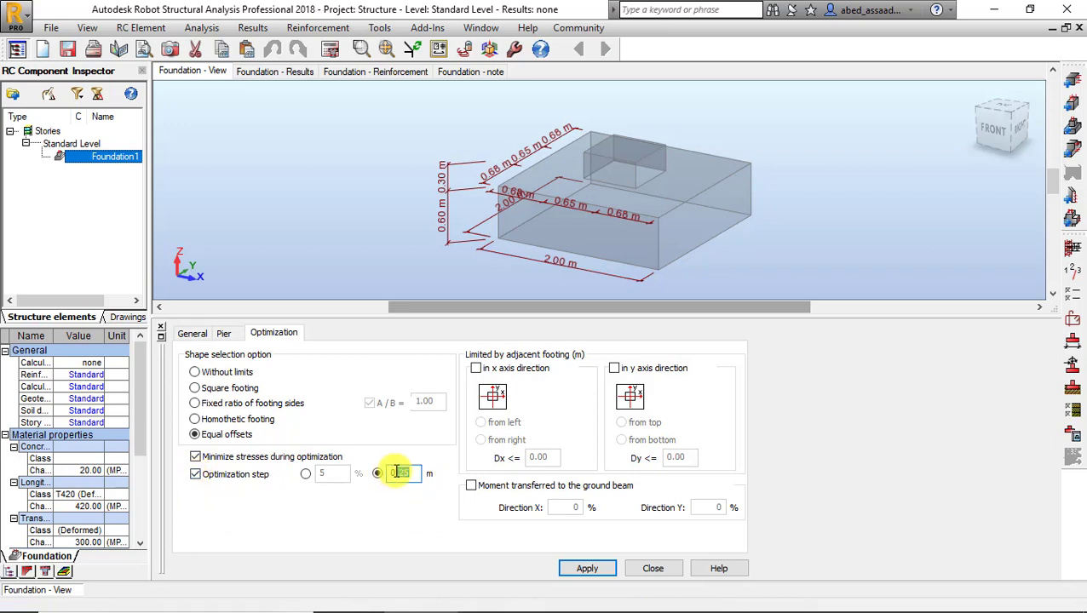
pyautogui.write('0.25')
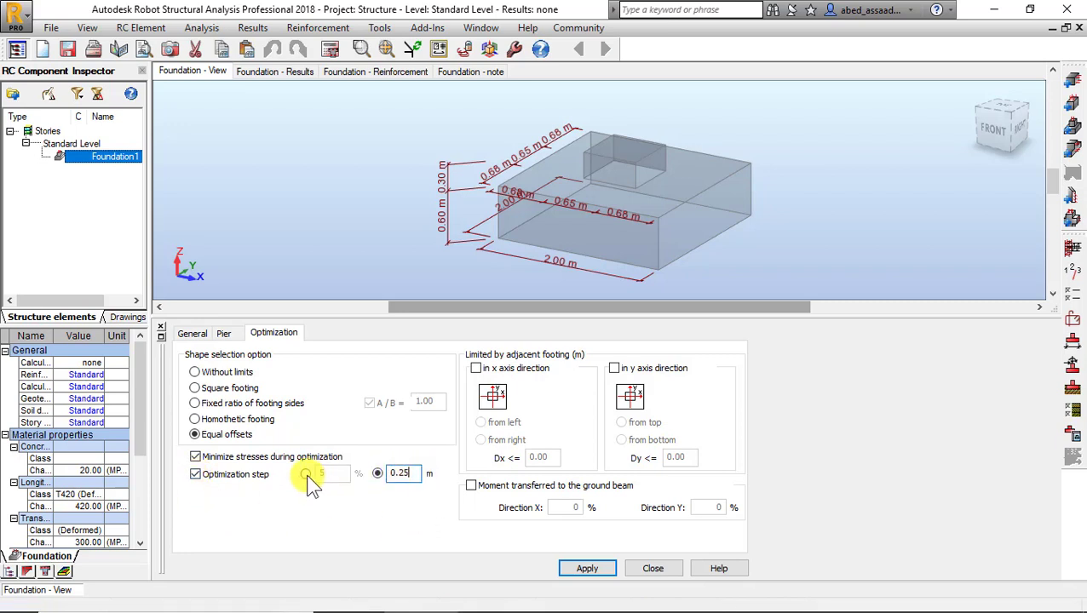
pyautogui.click(306, 474)
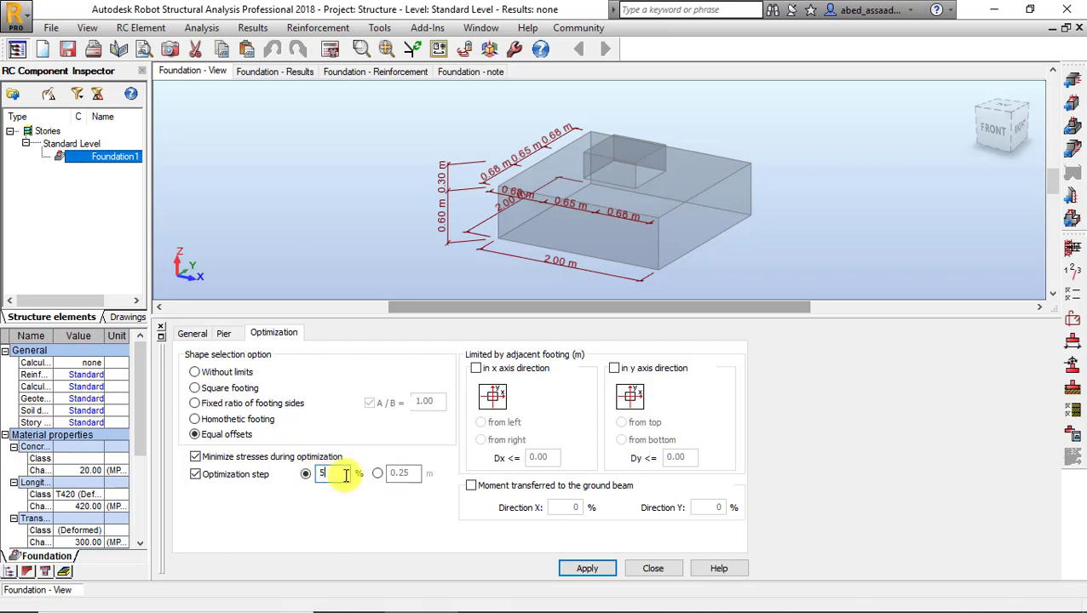
pyautogui.click(195, 474)
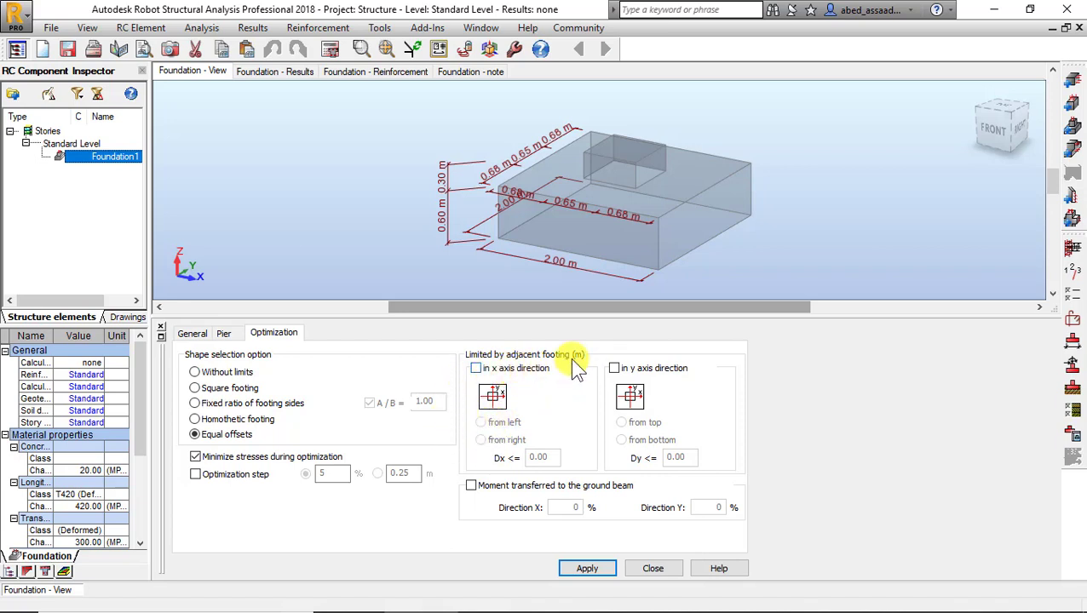
# Try adjacent-footing limits along x with Dx = 1.5 m, and along y.
pyautogui.click(476, 368)
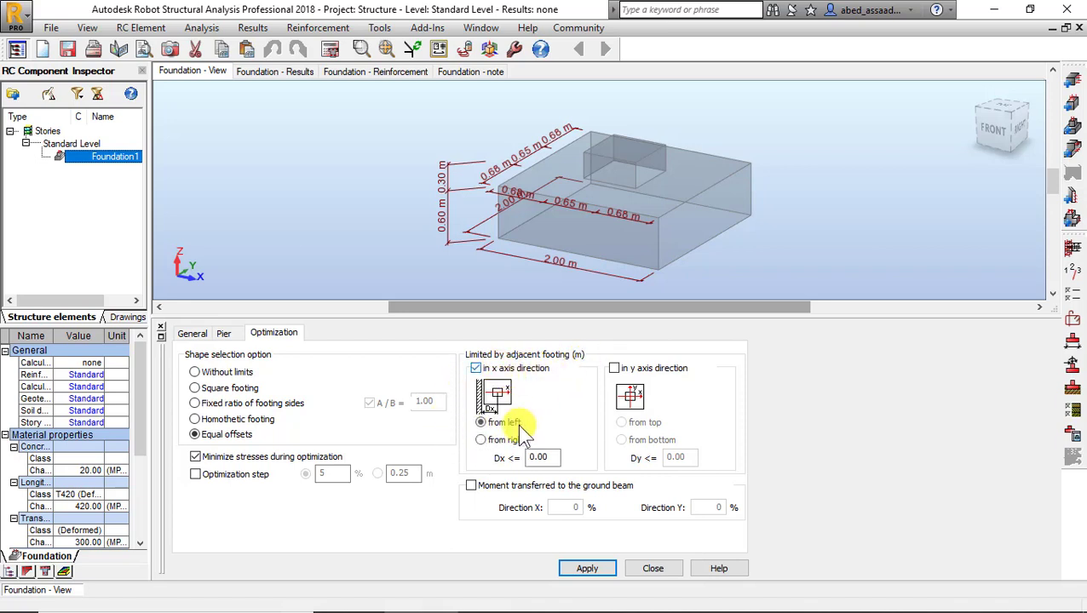
pyautogui.doubleClick(540, 457)
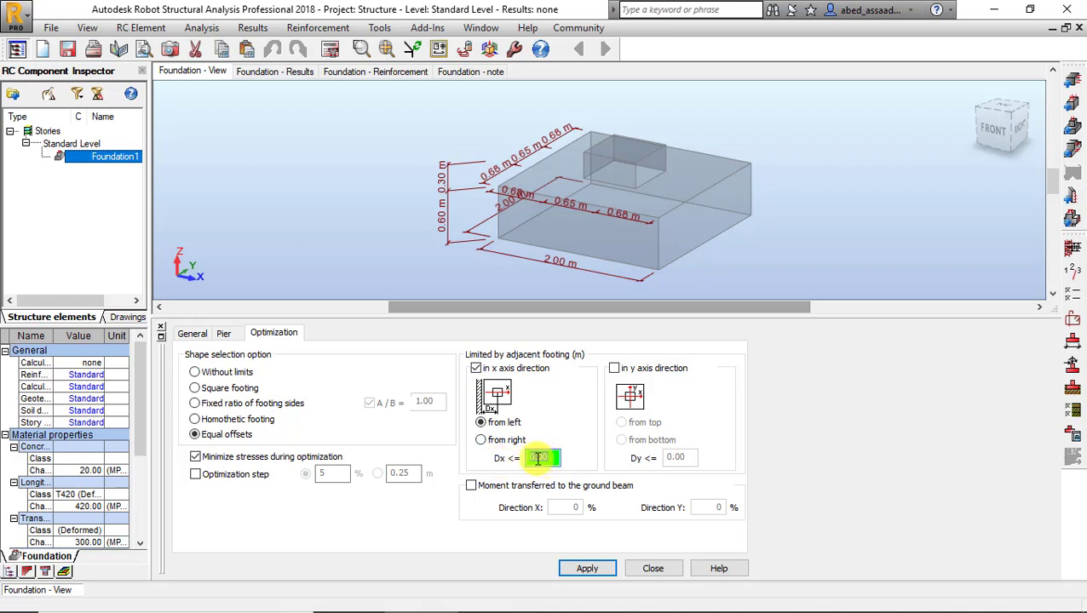
pyautogui.click(484, 422)
pyautogui.doubleClick(554, 455)
pyautogui.write('1.5')
pyautogui.press('Tab')
pyautogui.click(615, 368)
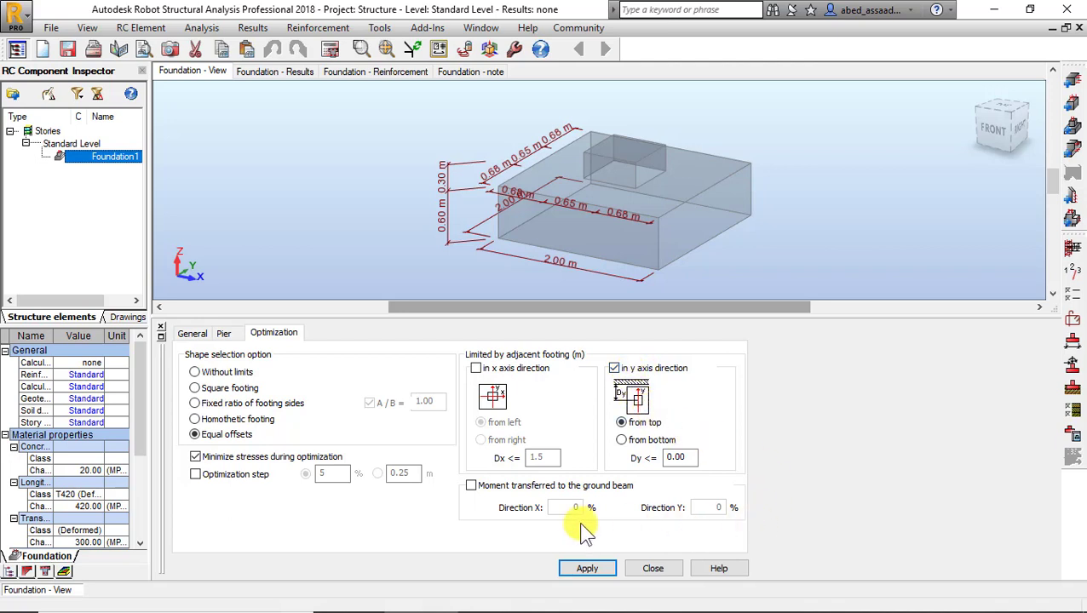
# Test ground-beam moment transfer, then clear both it and the y-direction limit.
pyautogui.click(482, 492)
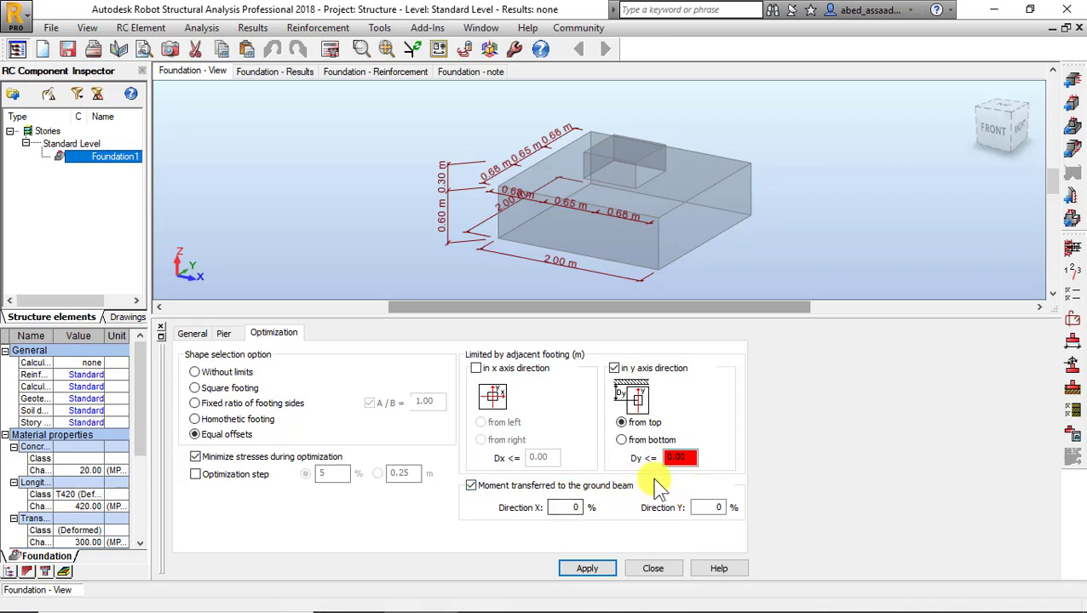
pyautogui.click(614, 368)
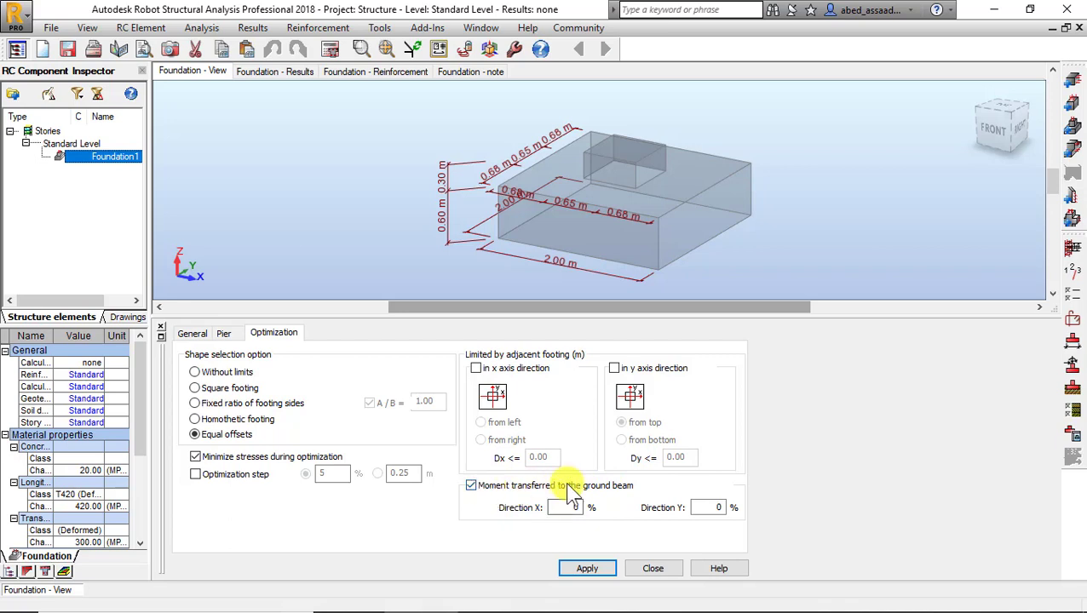
pyautogui.doubleClick(577, 507)
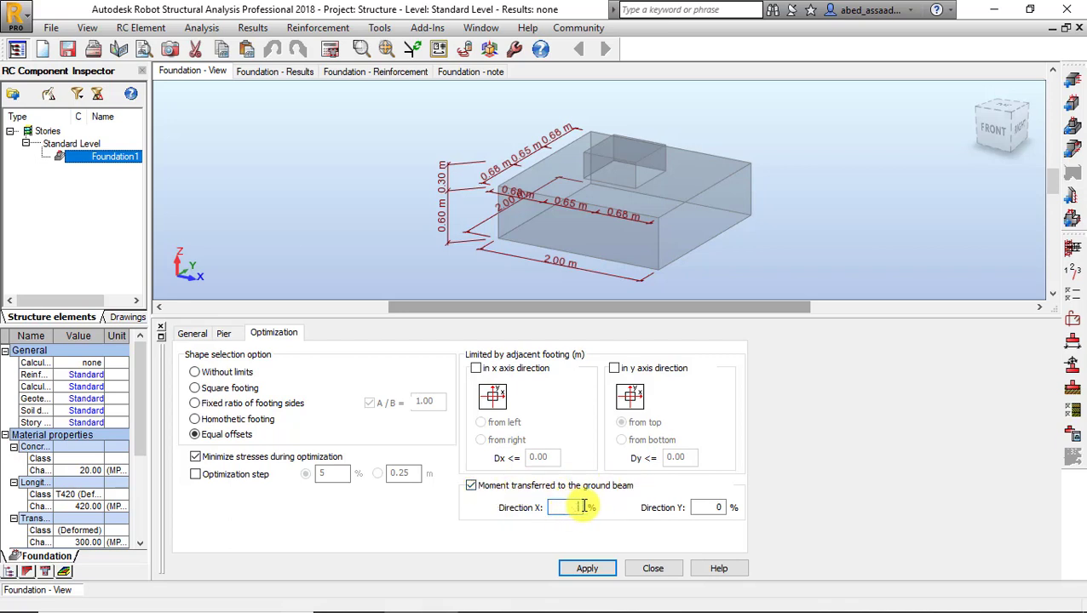
pyautogui.click(471, 486)
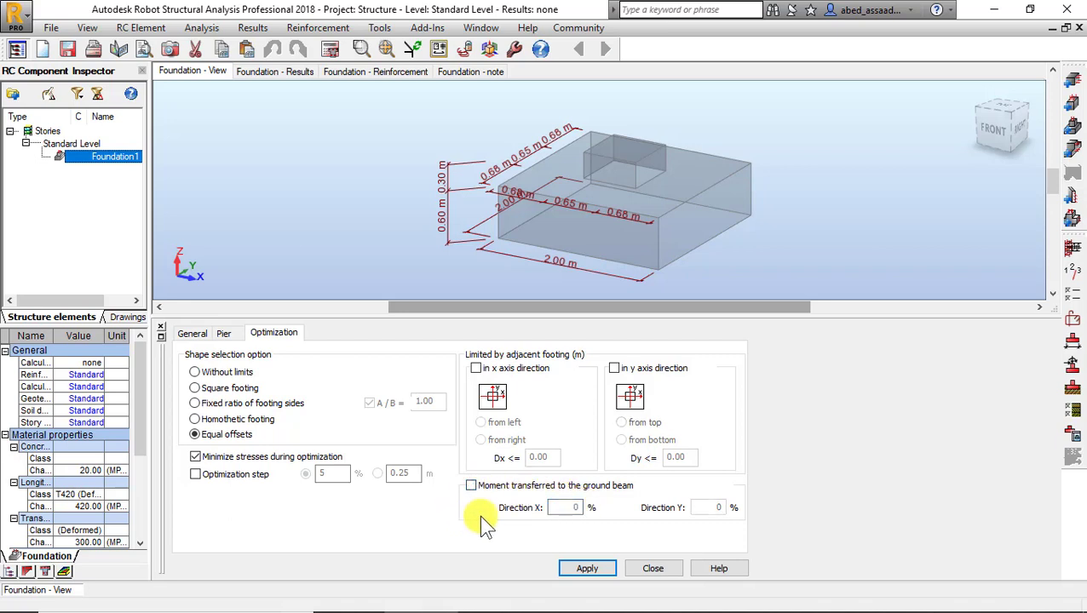
# Fix the pedestal height h2 and apply the general footing dimensions.
pyautogui.click(190, 333)
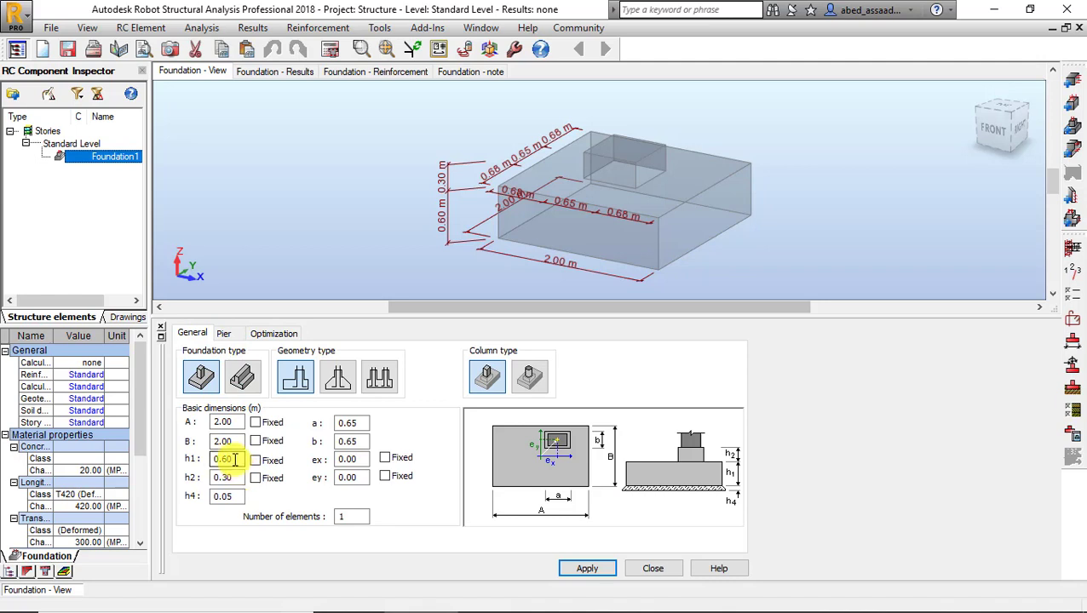
pyautogui.moveTo(242, 481); pyautogui.dragTo(194, 479)
pyautogui.write('0')
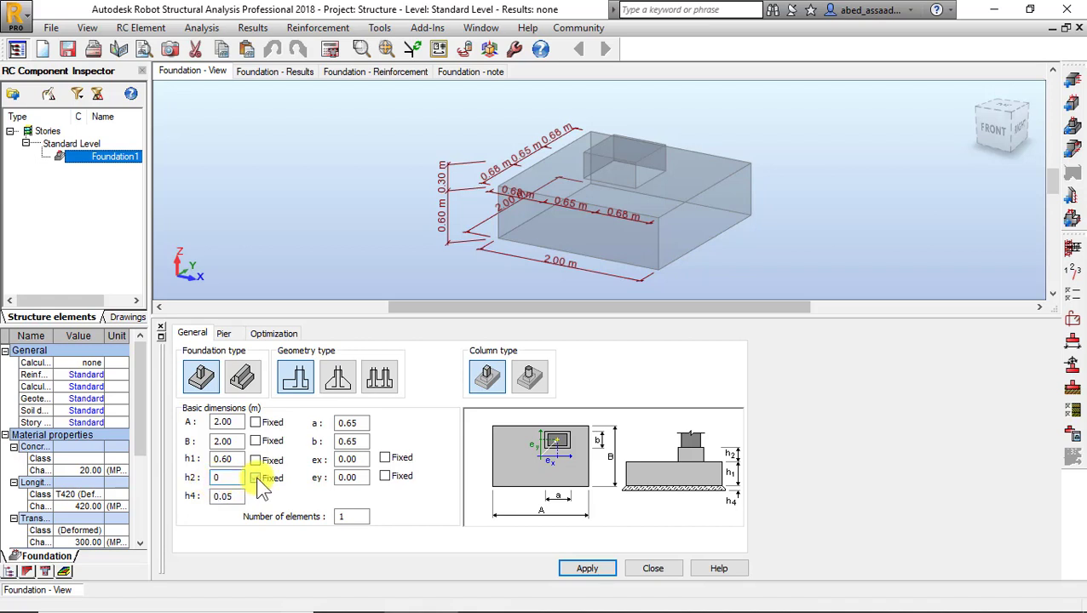
pyautogui.click(256, 478)
pyautogui.click(587, 569)
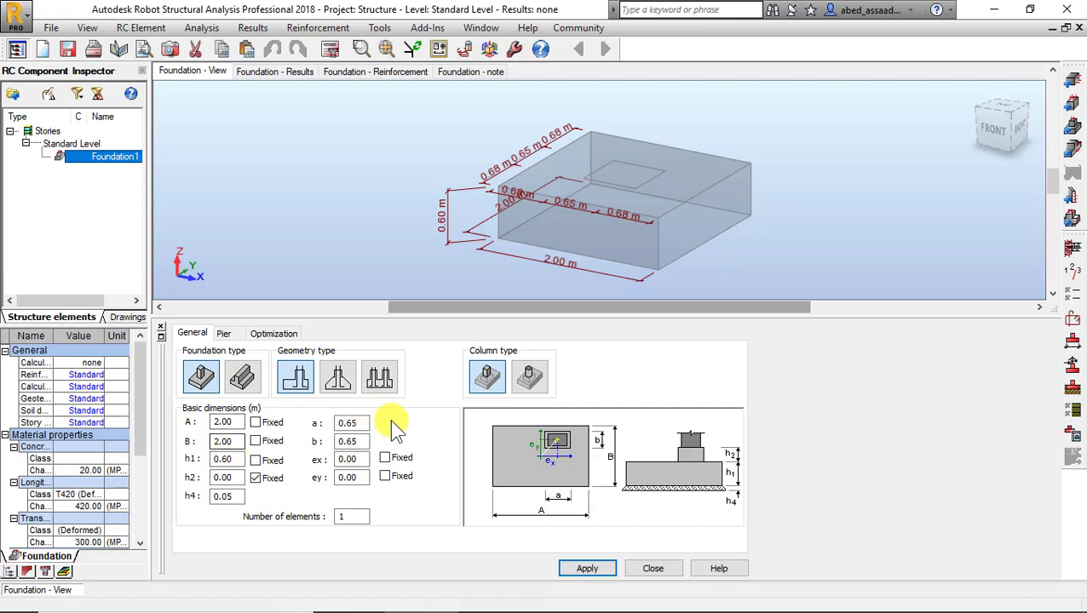
# Set the column dimensions to a = 0.6 m and b = 0.3 m and apply.
pyautogui.moveTo(362, 424); pyautogui.dragTo(307, 426)
pyautogui.write('0.6')
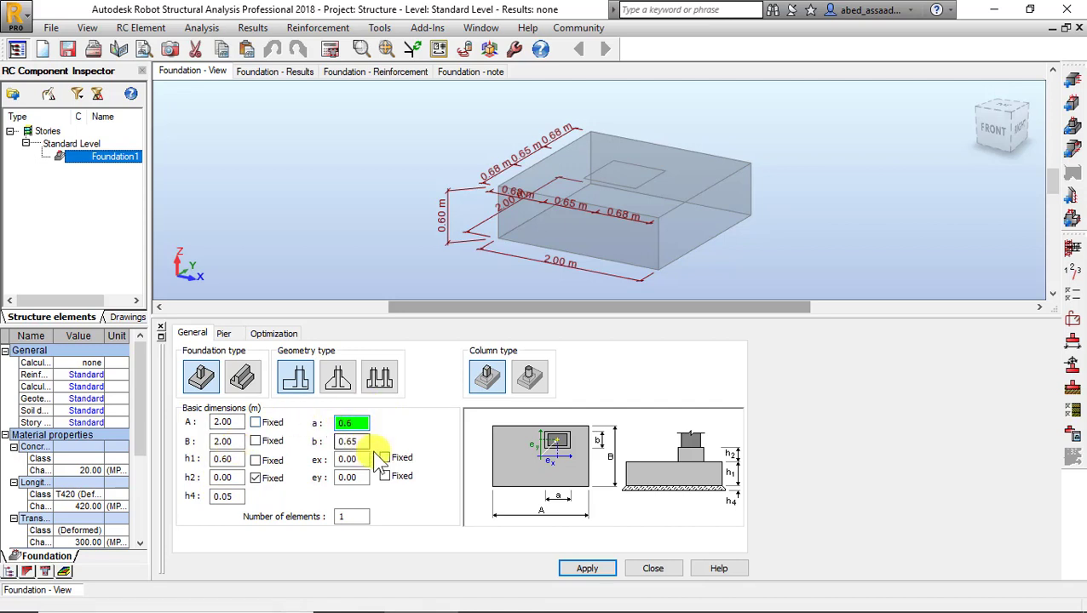
pyautogui.moveTo(362, 441); pyautogui.dragTo(283, 436)
pyautogui.write('0.3')
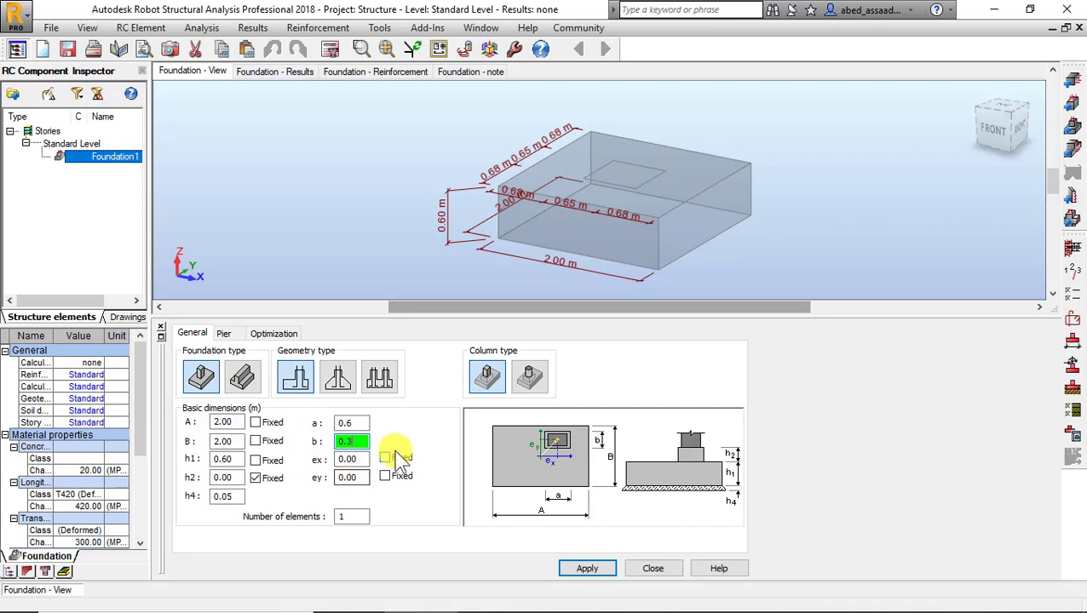
pyautogui.click(384, 458)
pyautogui.click(384, 476)
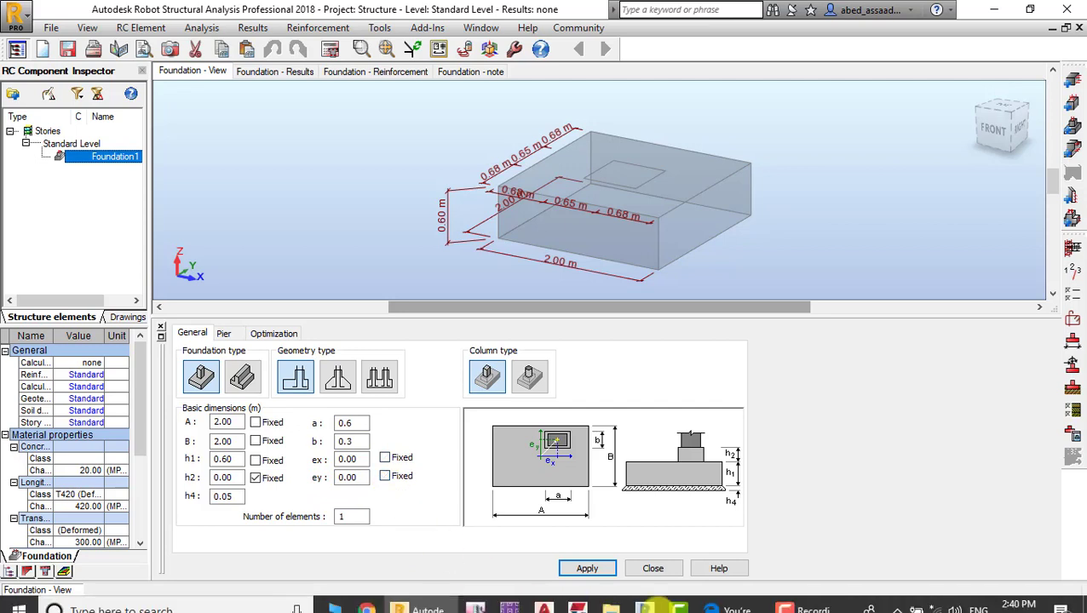
pyautogui.click(594, 573)
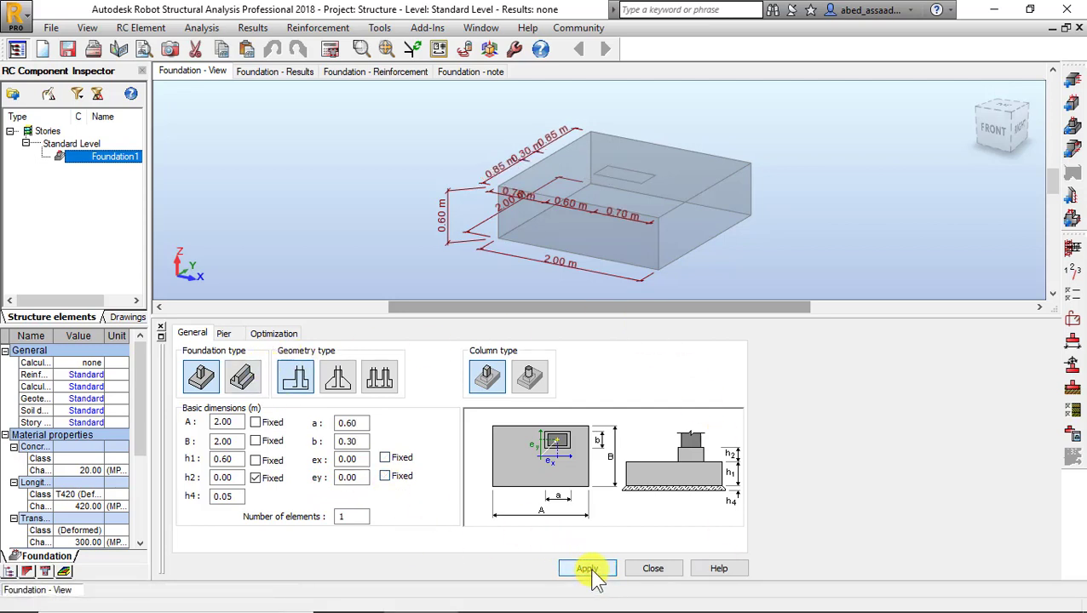
# Apply equal-offset shape optimization to the footing.
pyautogui.click(271, 334)
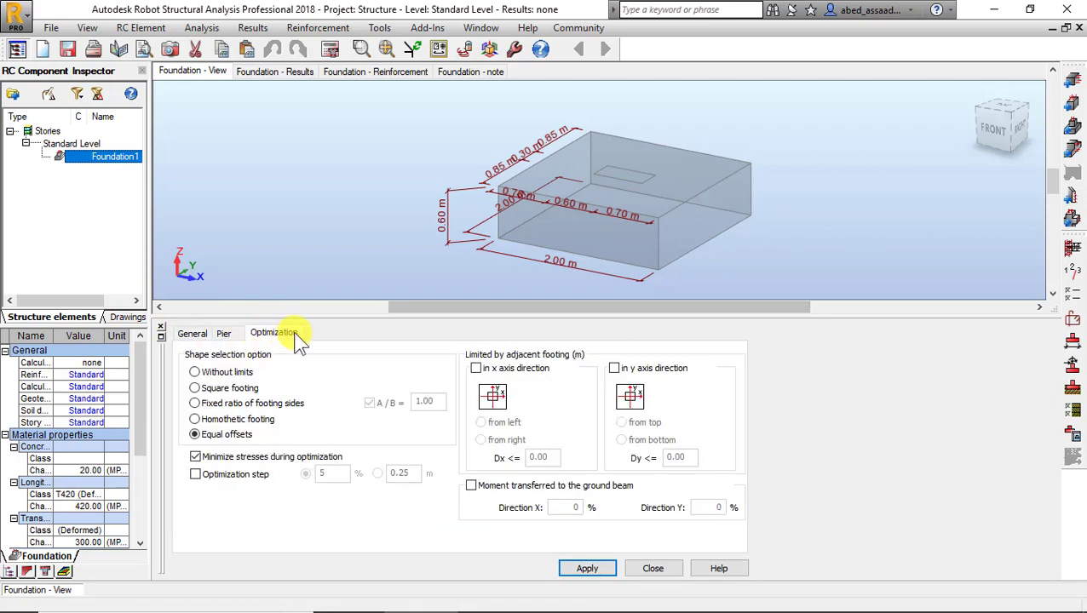
pyautogui.click(194, 434)
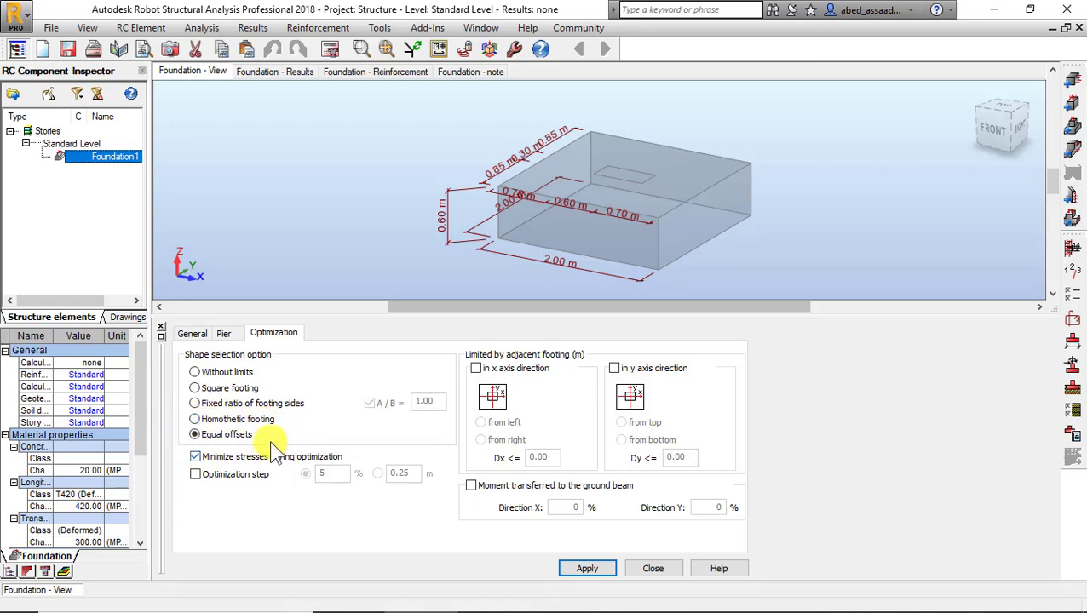
pyautogui.click(585, 566)
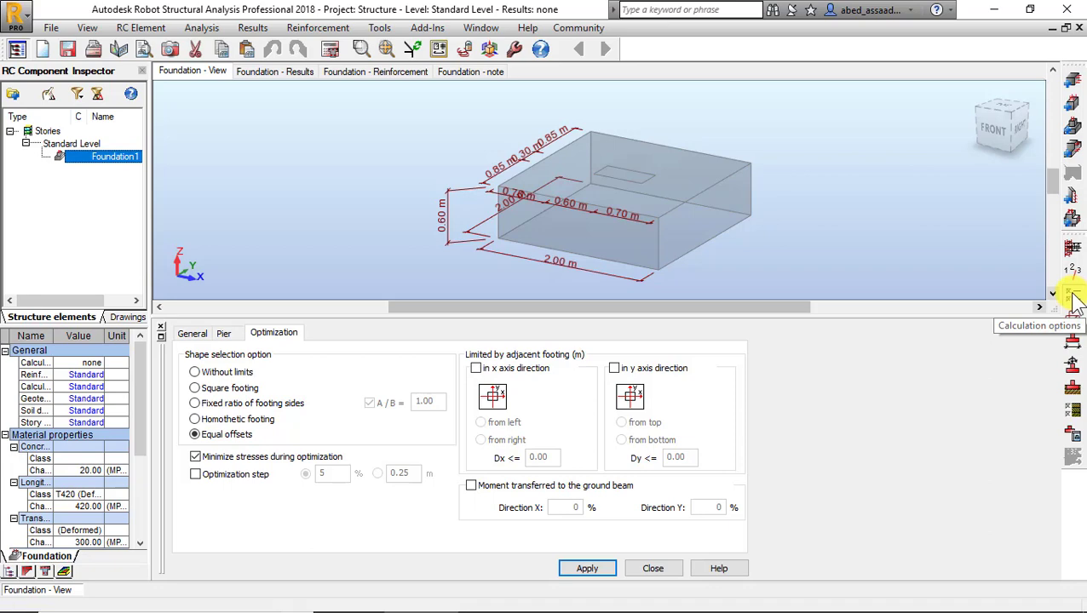
# Set the calculation options' concrete grade to C25.
pyautogui.click(1073, 291)
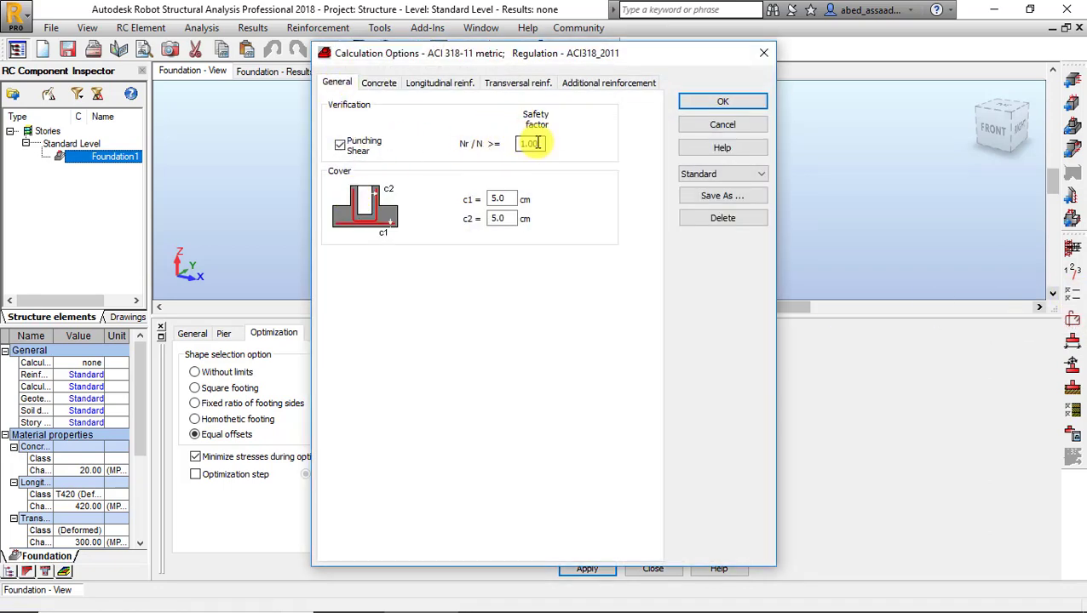
pyautogui.click(501, 218)
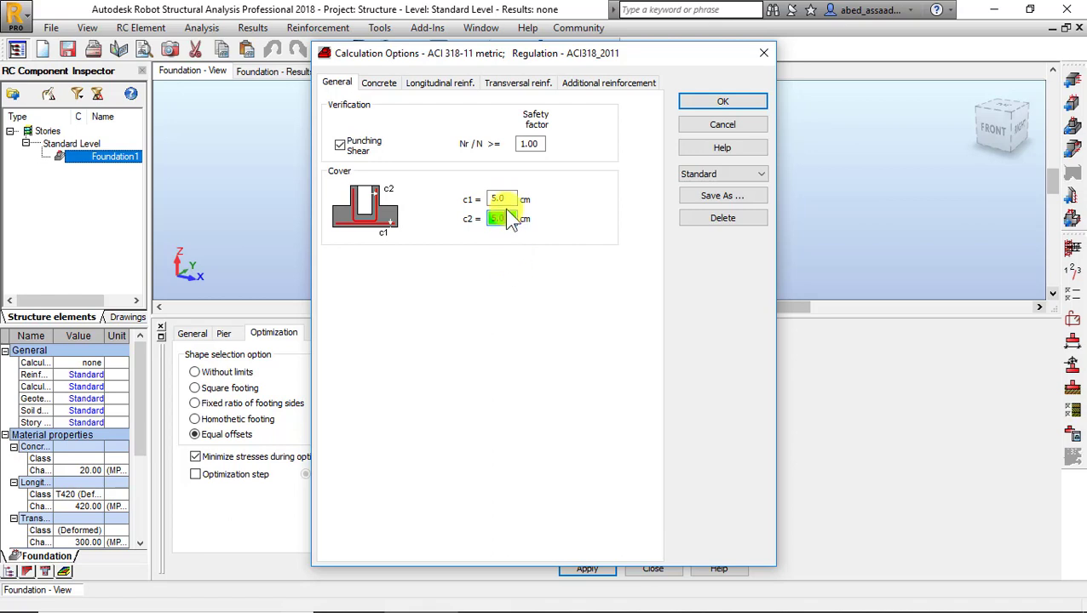
pyautogui.moveTo(510, 218); pyautogui.dragTo(479, 218)
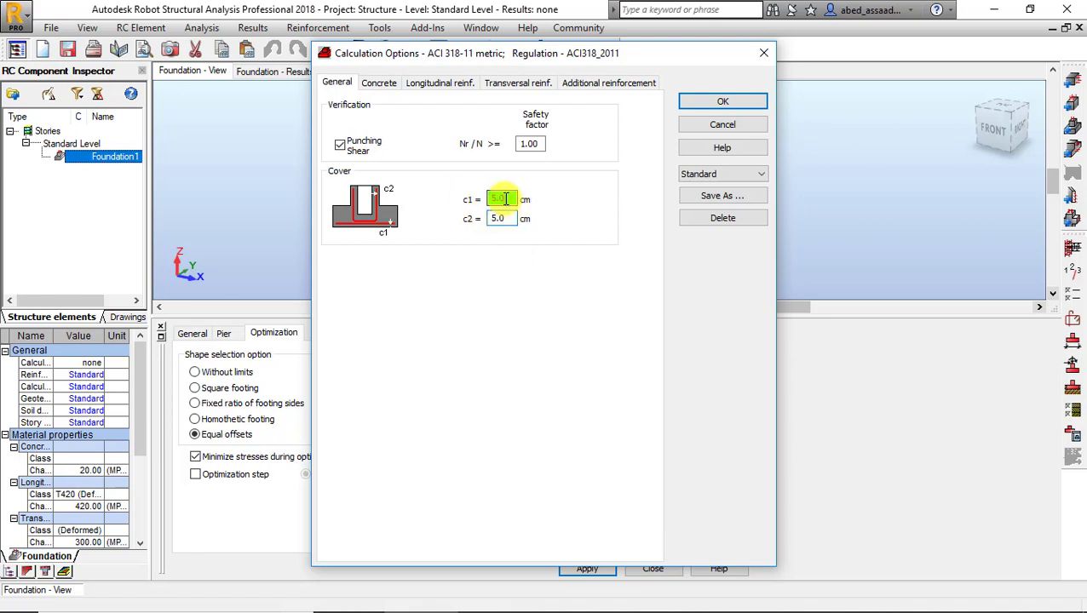
pyautogui.click(384, 85)
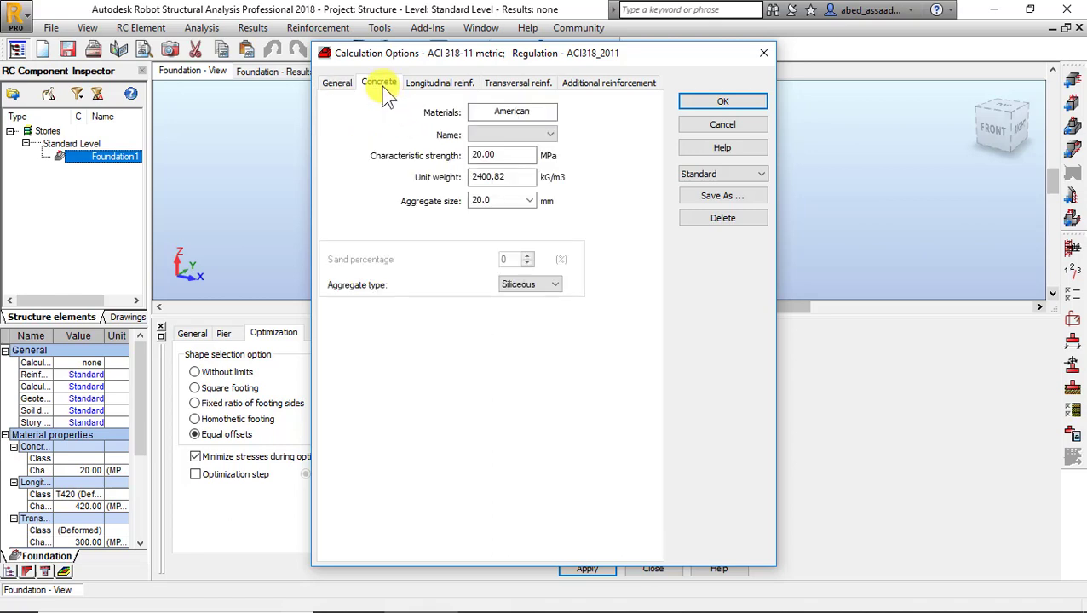
pyautogui.click(518, 137)
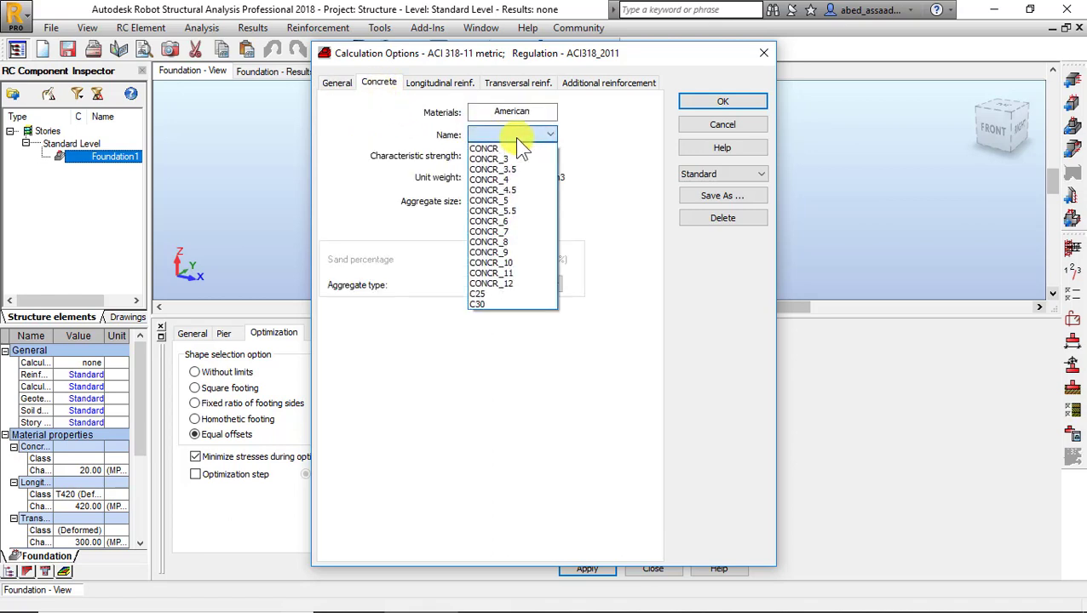
pyautogui.click(482, 294)
# Allow only 14 mm longitudinal bars and 10 mm H240 plain ties.
pyautogui.click(442, 85)
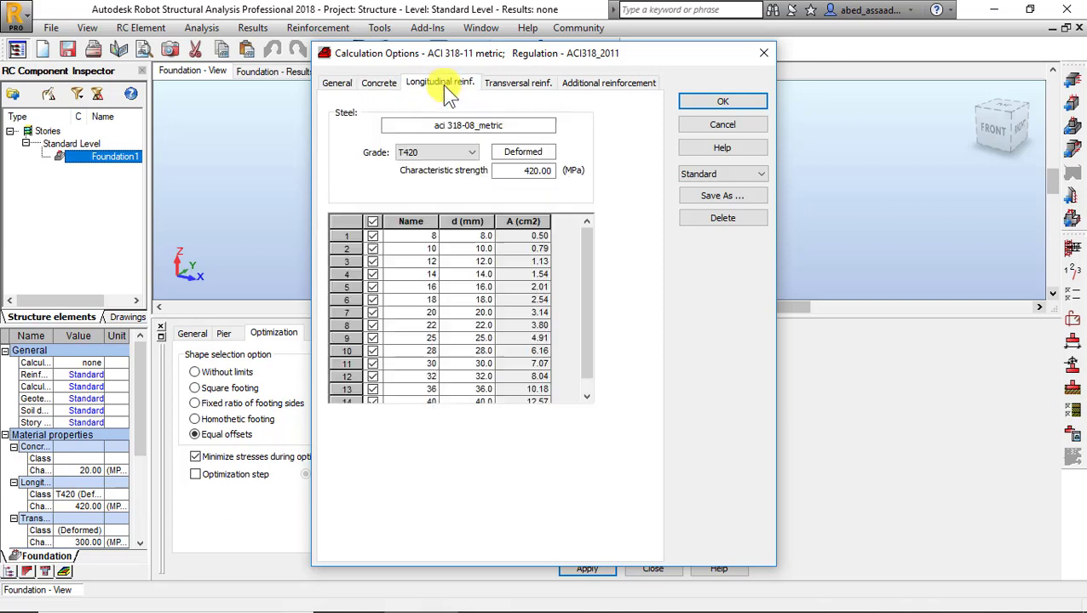
pyautogui.click(372, 222)
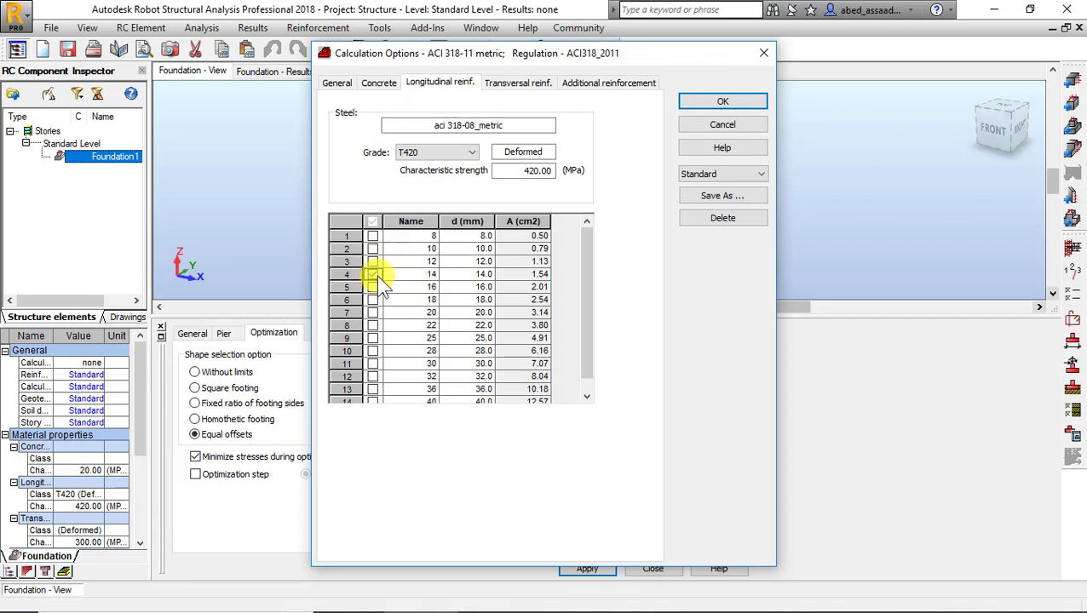
pyautogui.click(372, 287)
pyautogui.click(520, 87)
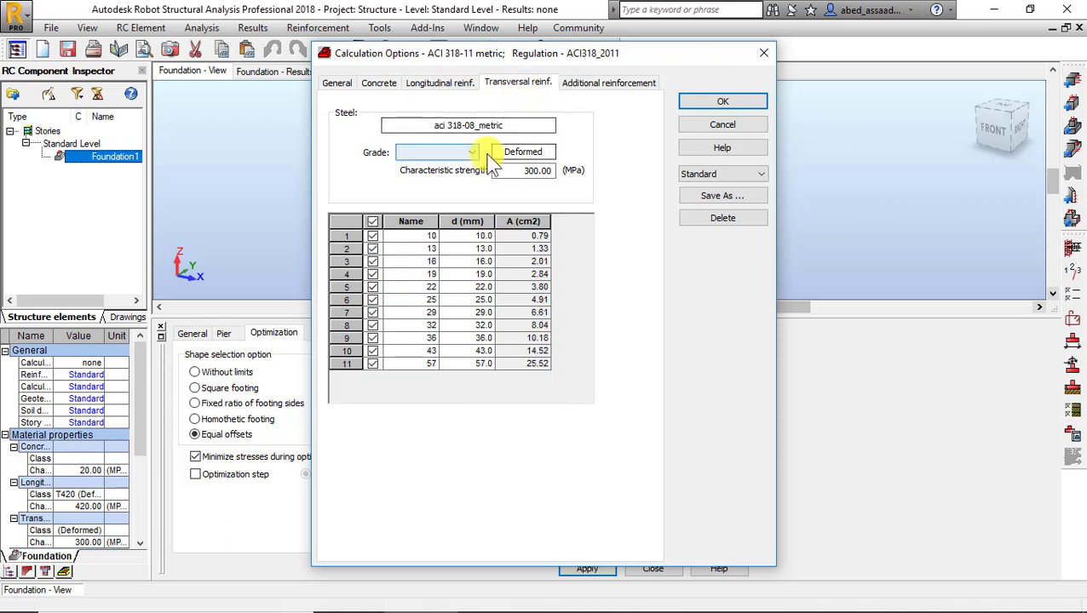
pyautogui.click(434, 152)
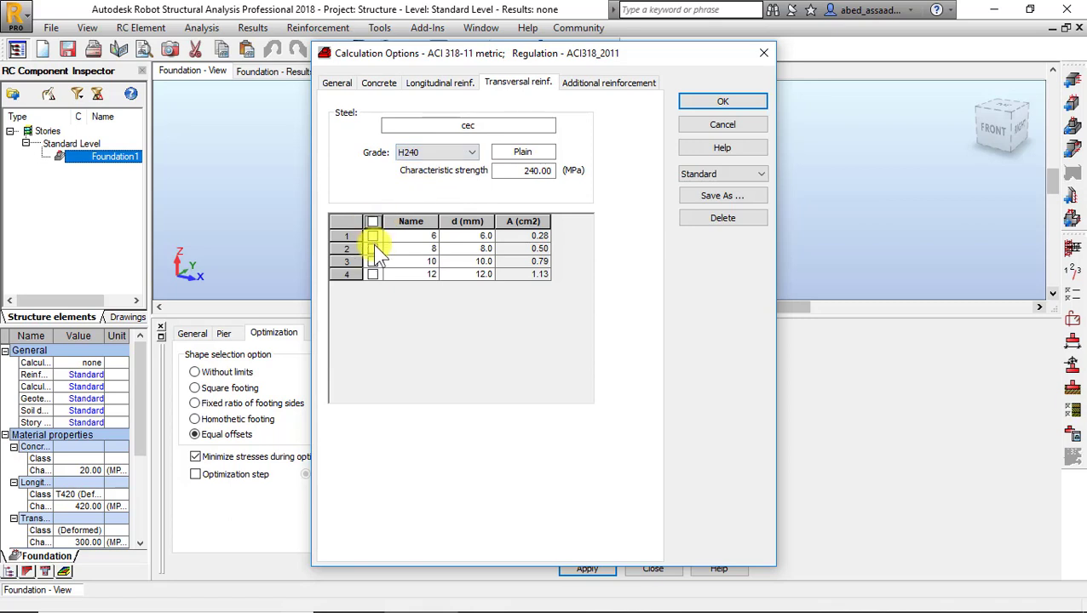
pyautogui.click(373, 260)
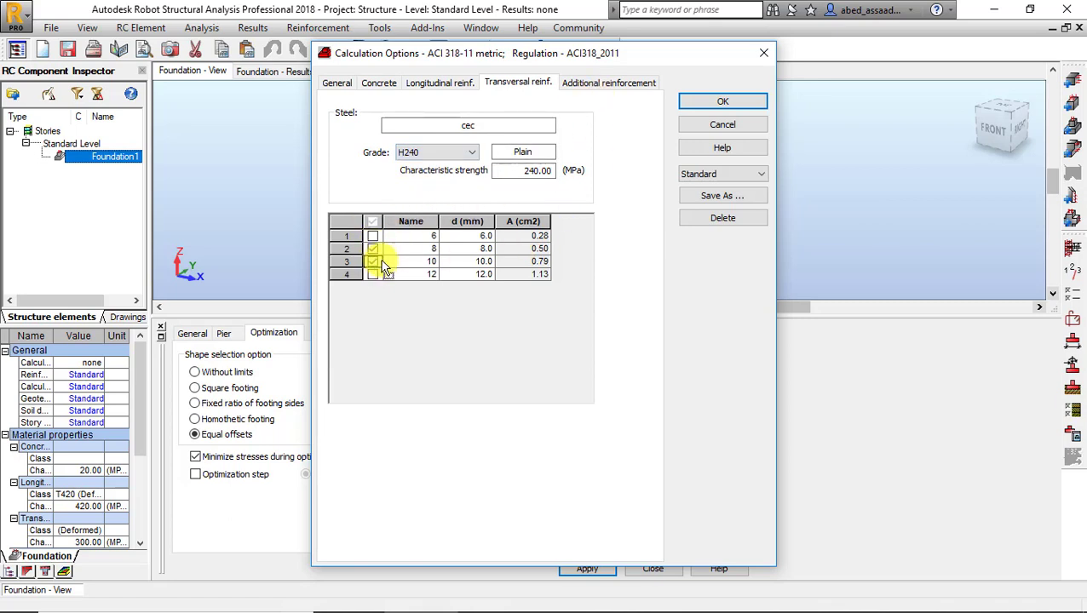
# Use T420 steel for additional reinforcement and clear all its bar diameters.
pyautogui.click(634, 83)
pyautogui.click(435, 152)
pyautogui.click(426, 178)
pyautogui.click(372, 223)
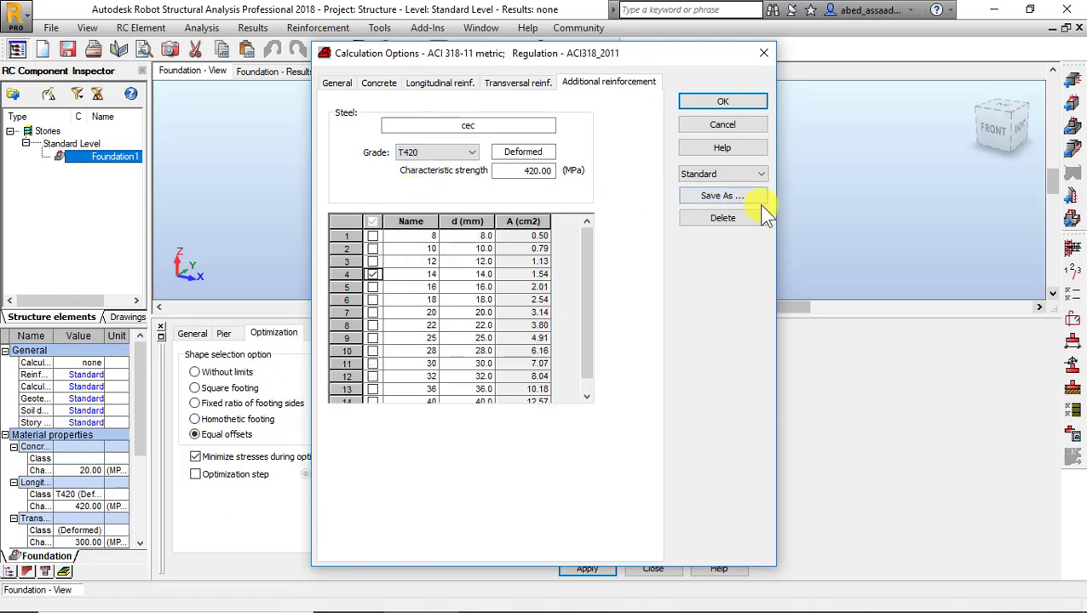
# Save the options as the set 'Foundation reinforcement' and accept them.
pyautogui.click(726, 198)
pyautogui.write('Foundation reinforcement')
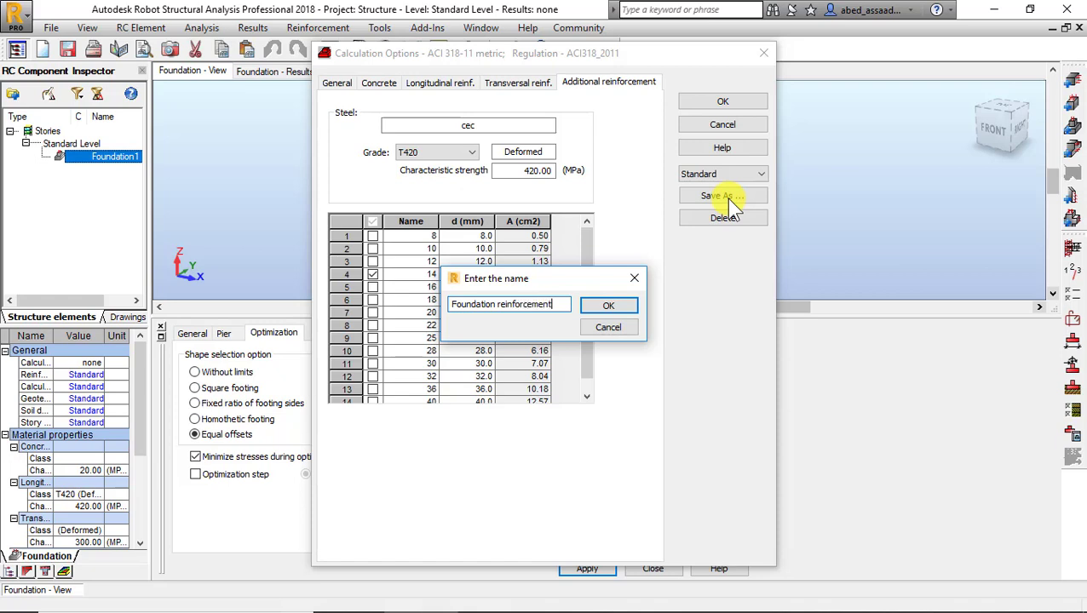
pyautogui.click(624, 305)
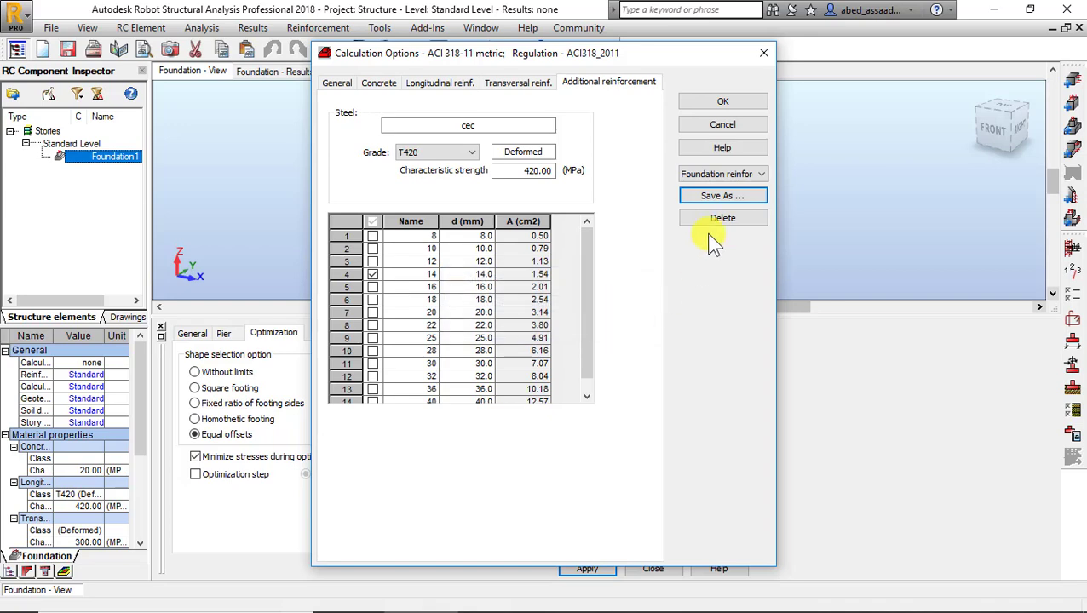
pyautogui.click(720, 102)
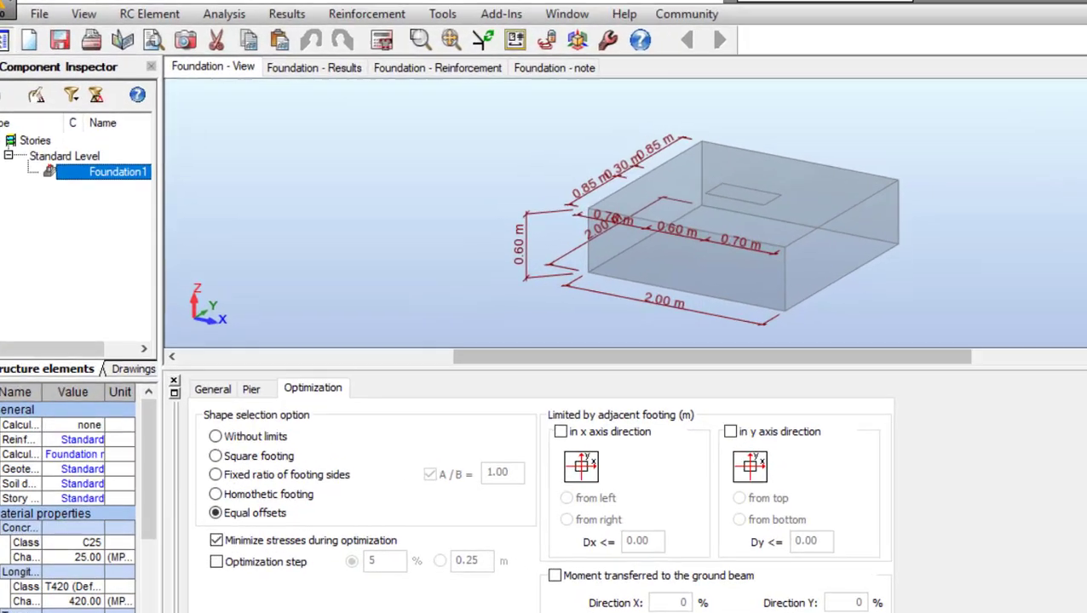
# Add a 600 kN axial dead load case to the footing.
pyautogui.click(1075, 366)
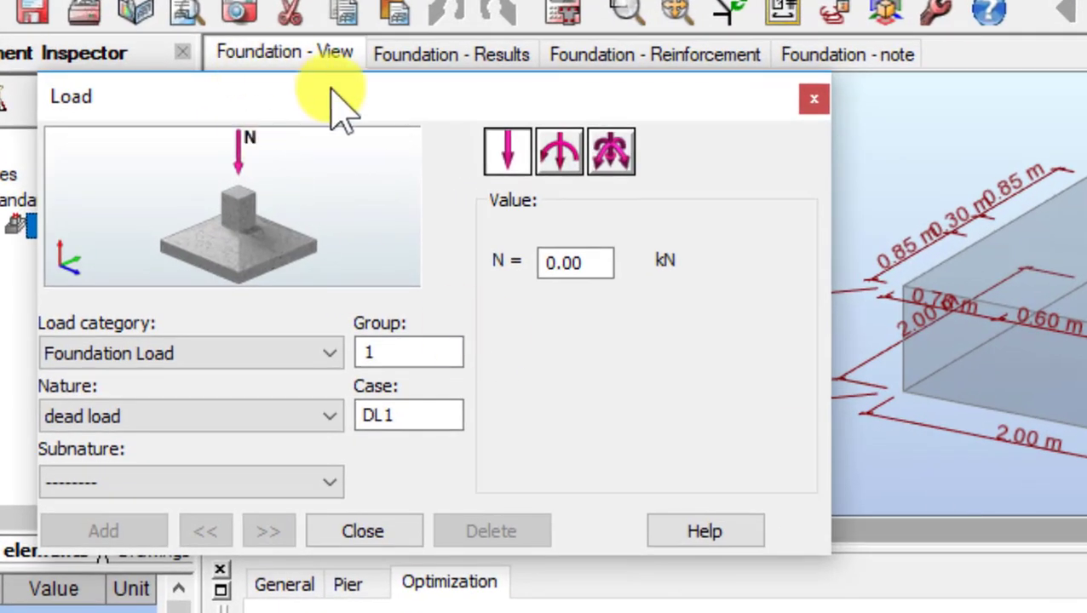
pyautogui.moveTo(358, 107); pyautogui.dragTo(633, 90)
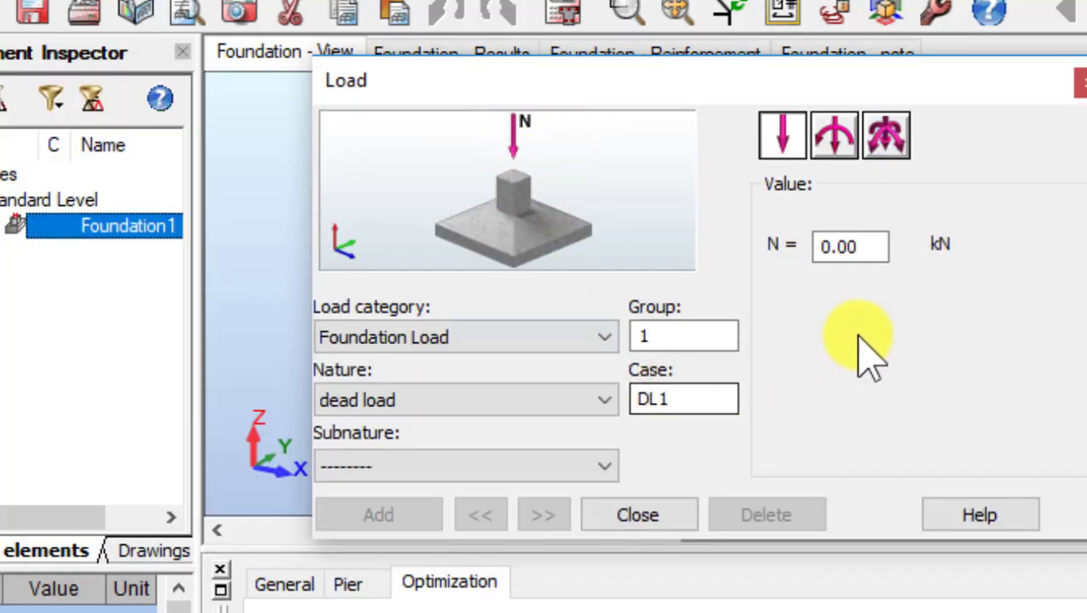
pyautogui.click(834, 138)
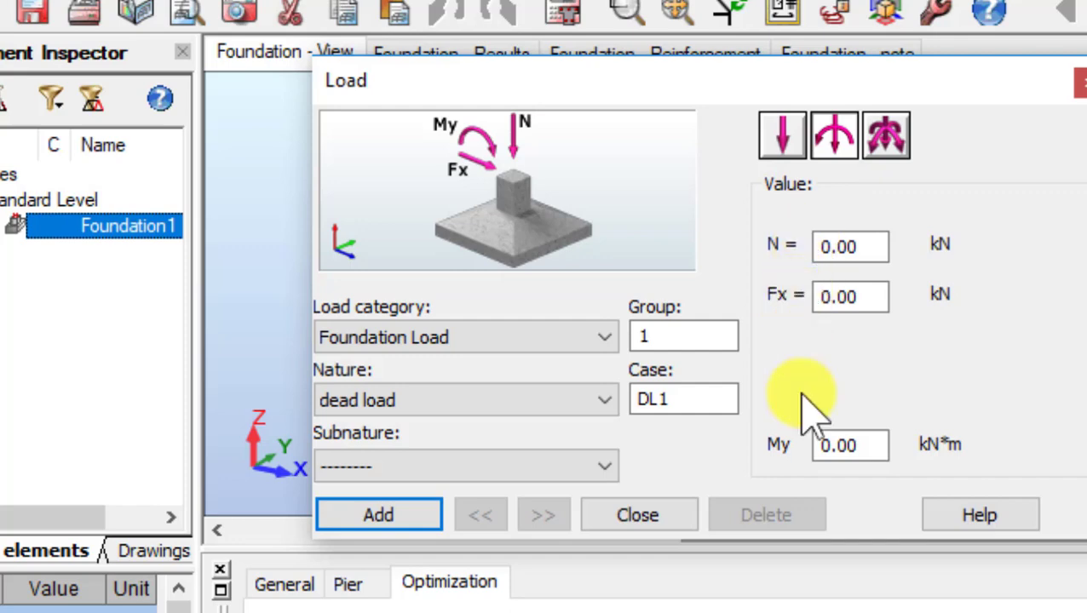
pyautogui.click(886, 138)
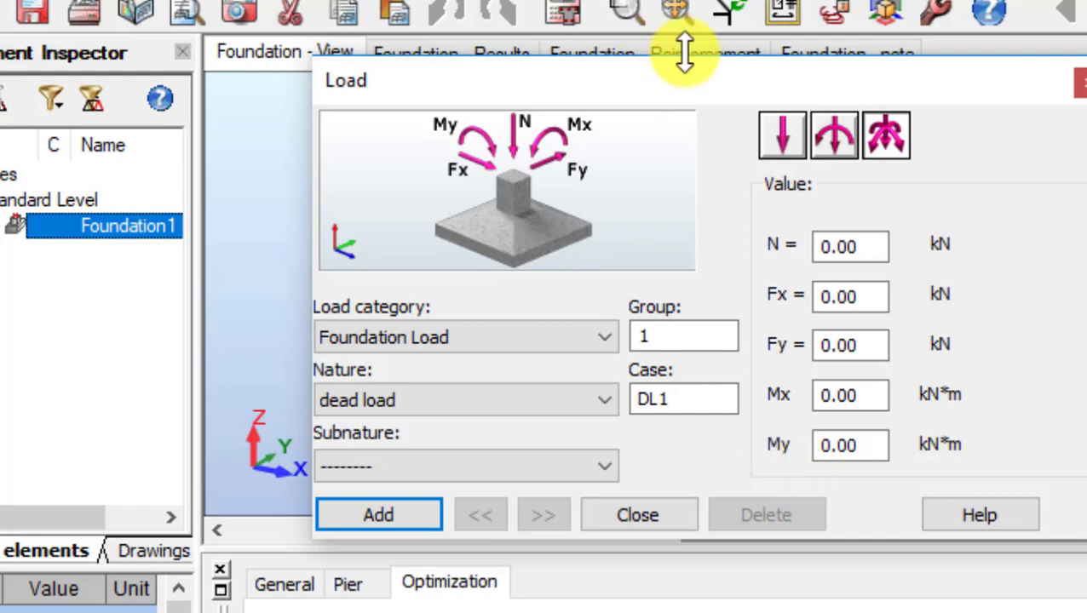
pyautogui.click(778, 128)
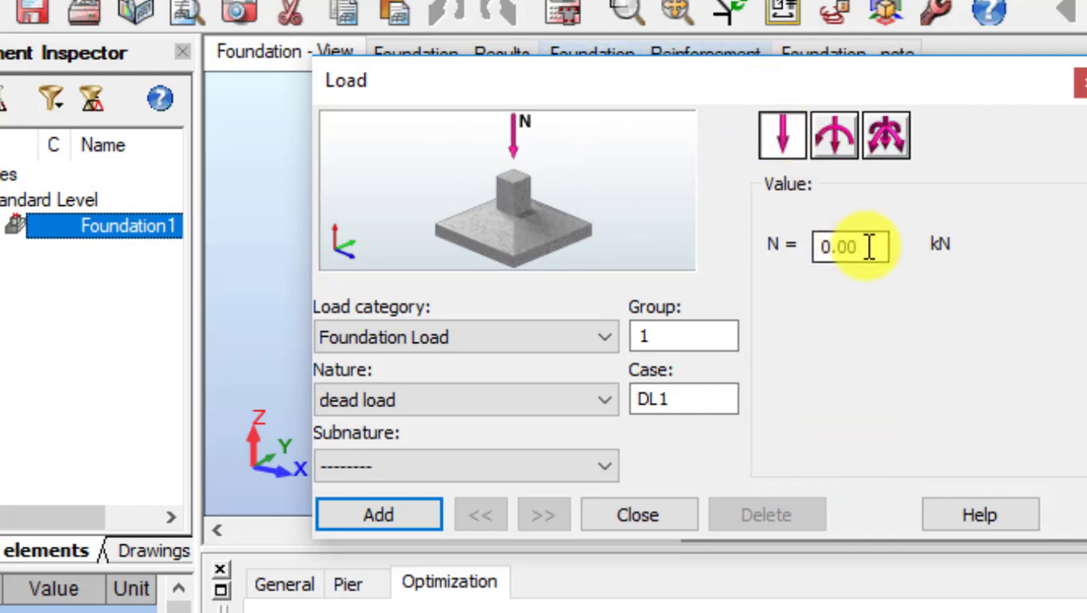
pyautogui.moveTo(875, 247); pyautogui.dragTo(753, 239)
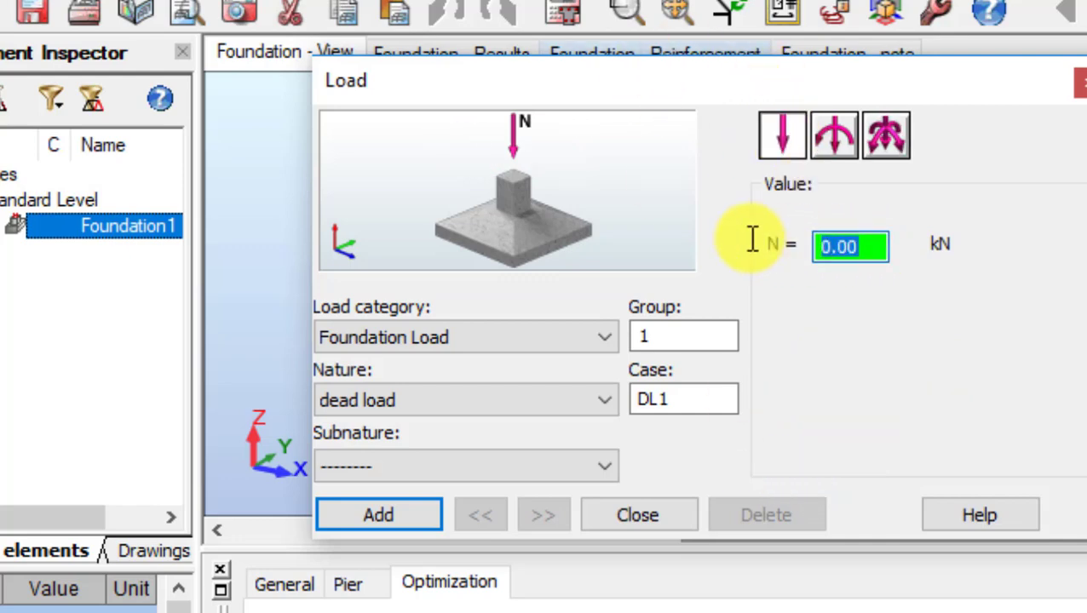
pyautogui.write('60')
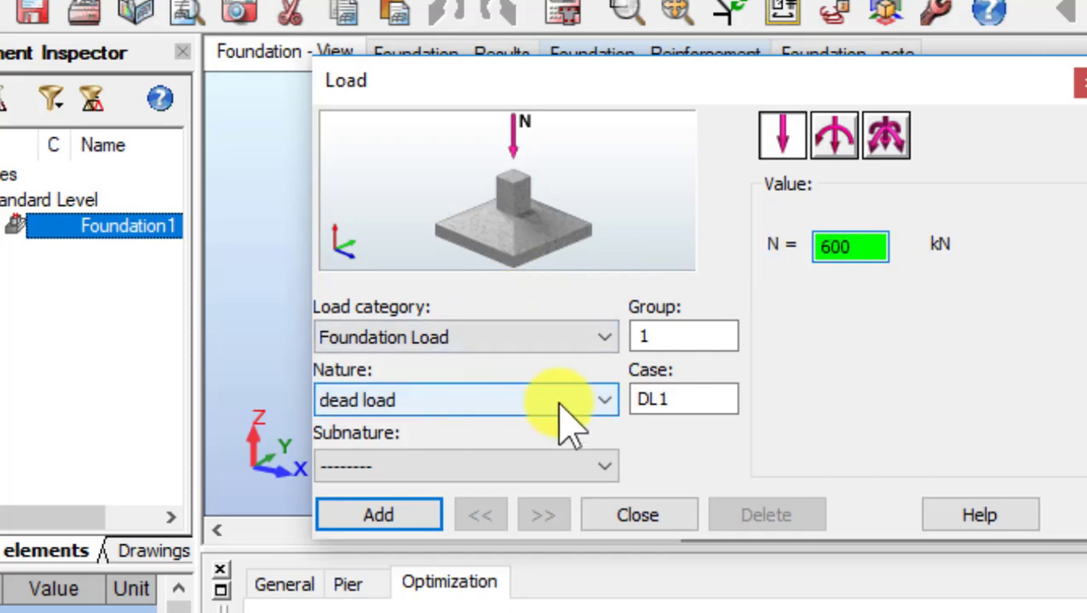
pyautogui.click(415, 519)
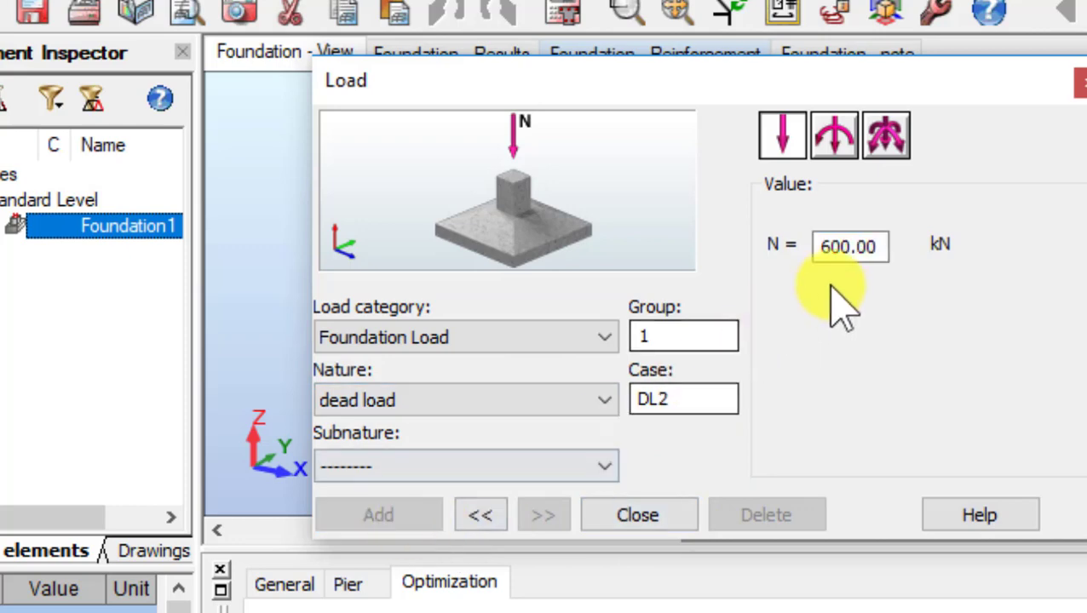
# Add a 350 kN axial live load case LL1 and close the load window.
pyautogui.moveTo(885, 246); pyautogui.dragTo(787, 264)
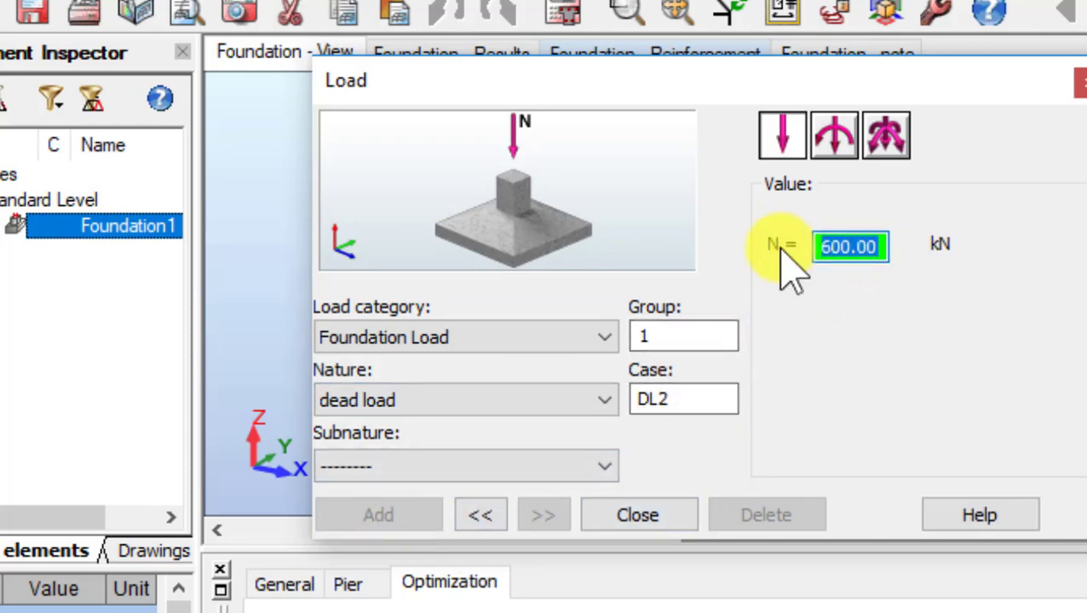
pyautogui.write('350')
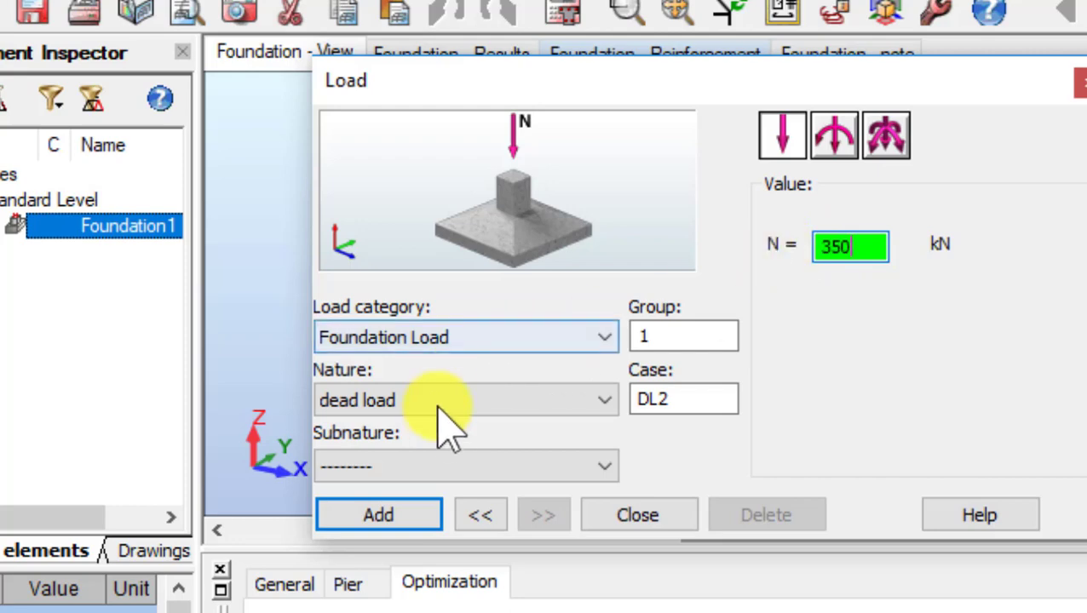
pyautogui.click(442, 400)
pyautogui.click(438, 449)
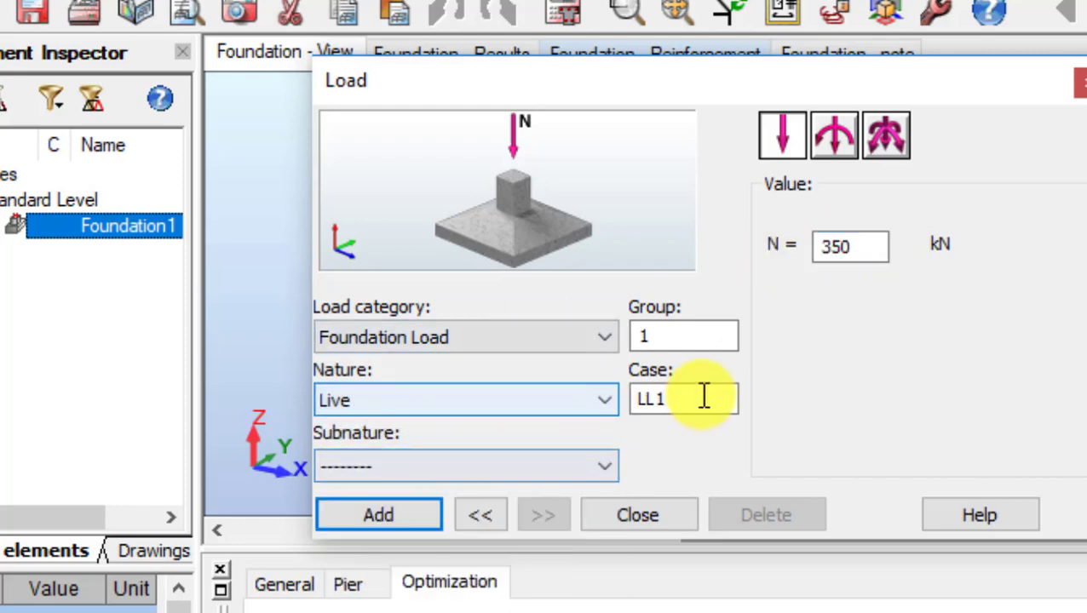
pyautogui.click(396, 518)
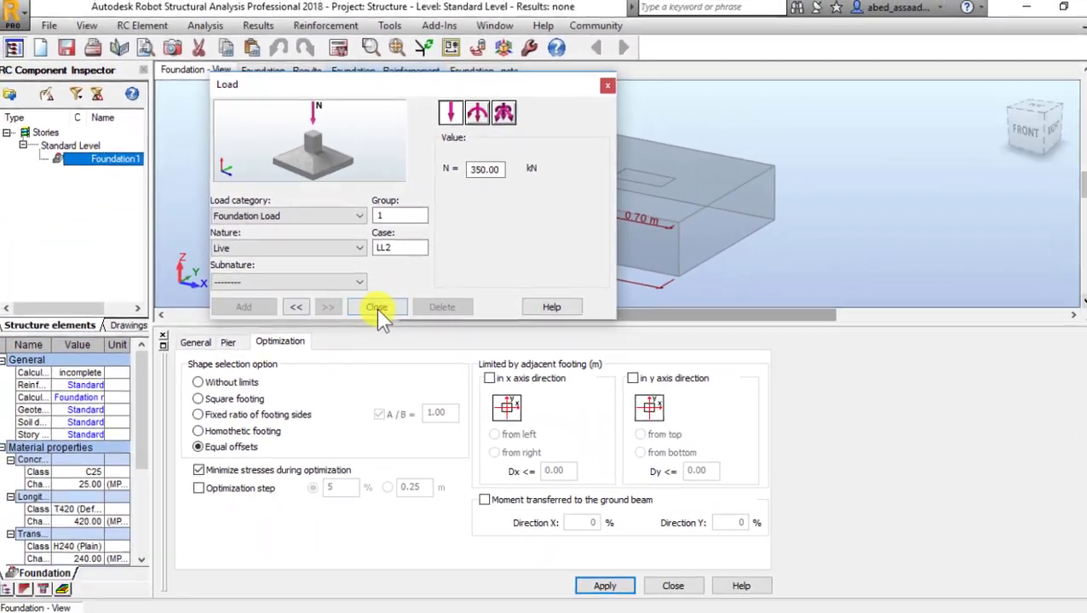
pyautogui.click(377, 307)
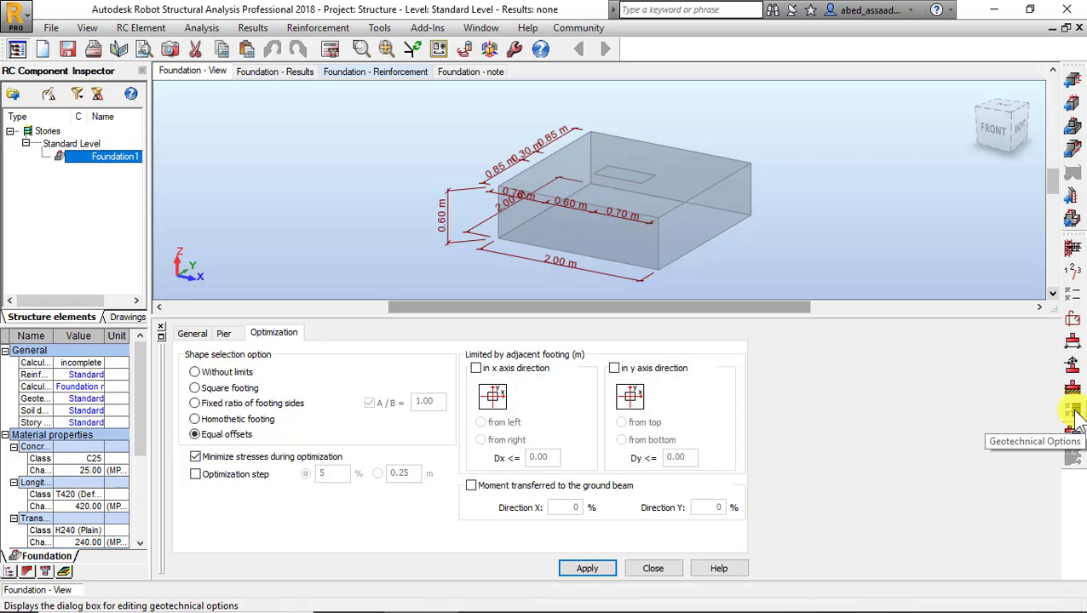
# Lower the allowable soil stress in Geotechnical Options from 0.30 to 0.25 MPa.
pyautogui.click(1072, 413)
pyautogui.moveTo(515, 220); pyautogui.dragTo(515, 101)
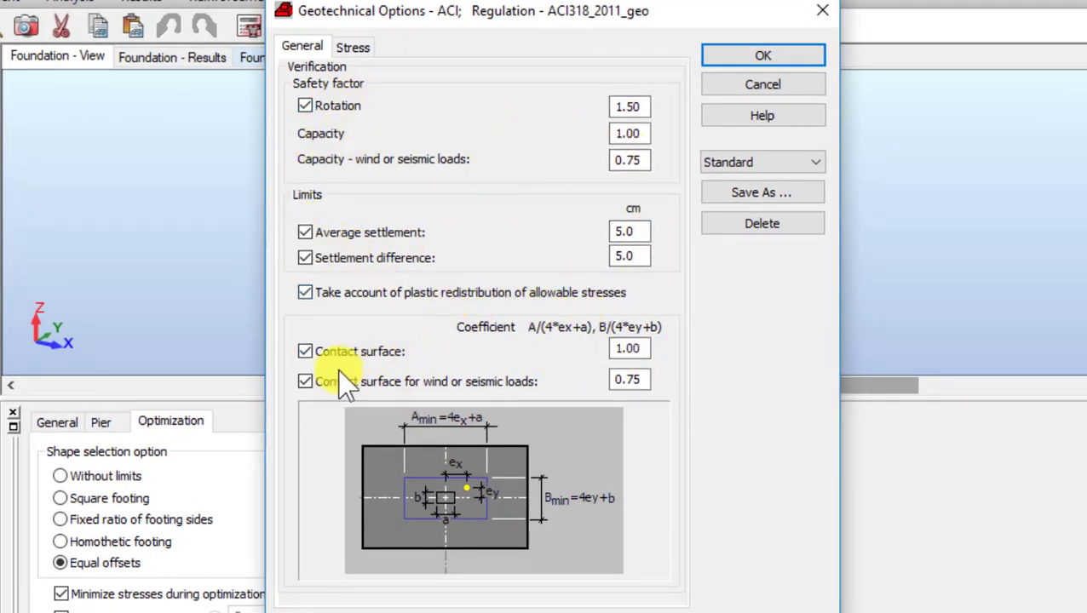
pyautogui.click(352, 47)
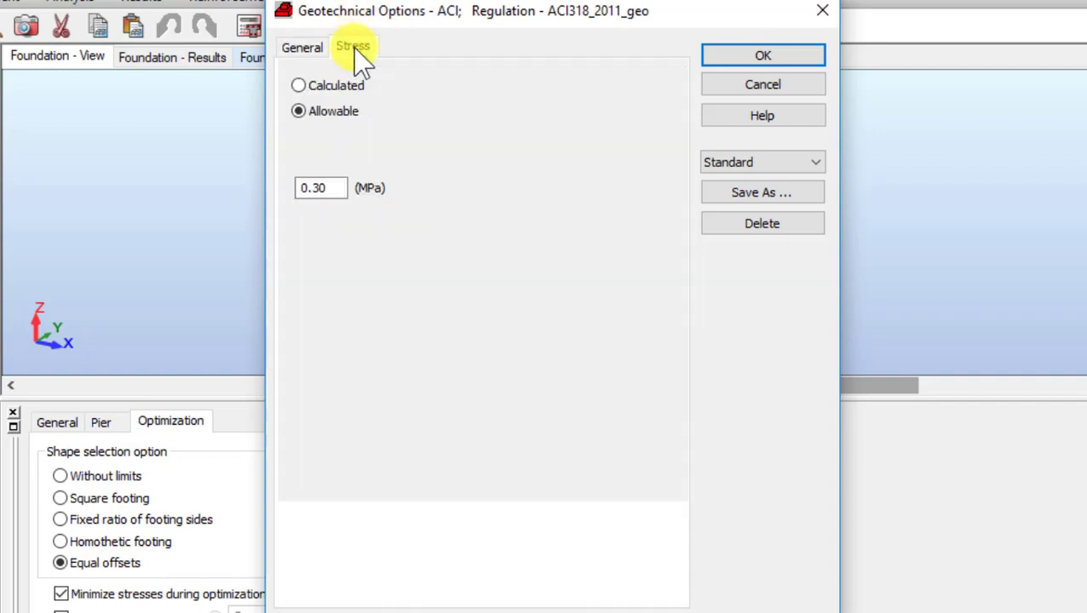
pyautogui.click(332, 188)
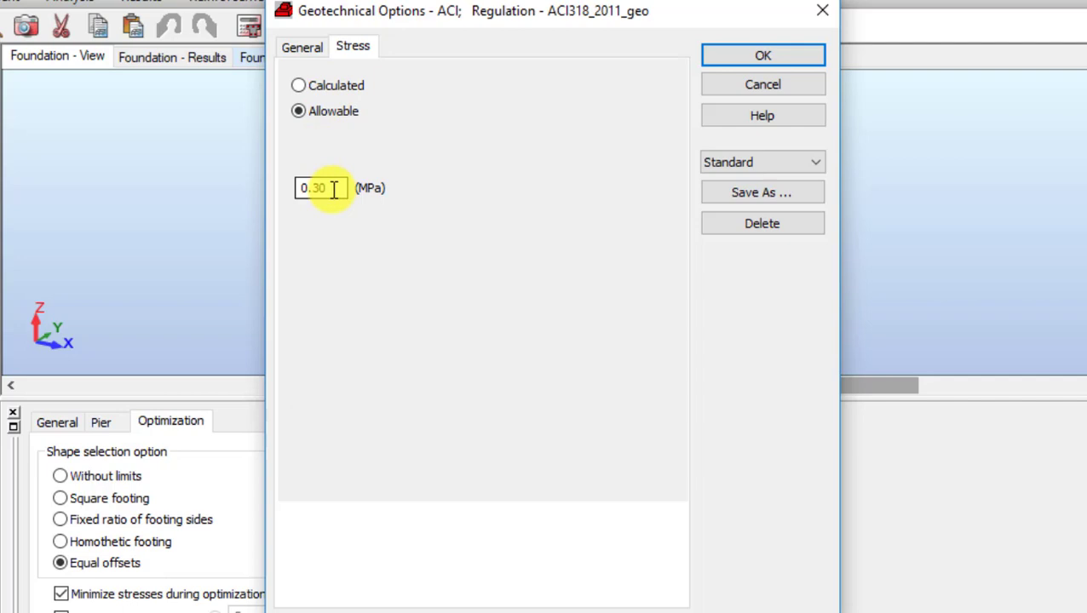
pyautogui.moveTo(342, 189); pyautogui.dragTo(268, 191)
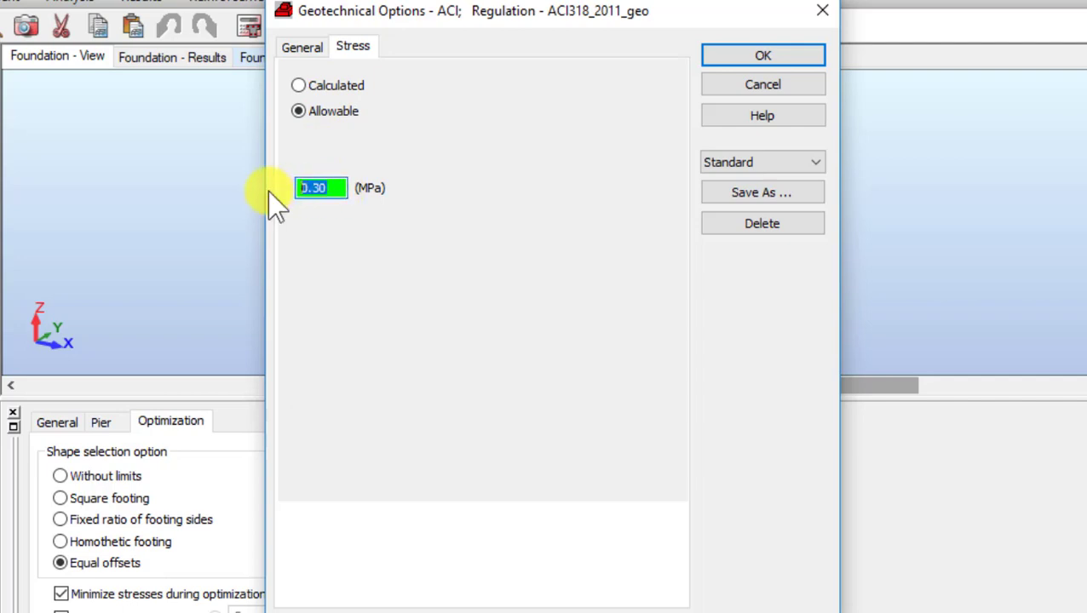
pyautogui.write('0.25')
pyautogui.moveTo(301, 186); pyautogui.dragTo(323, 185)
pyautogui.click(782, 56)
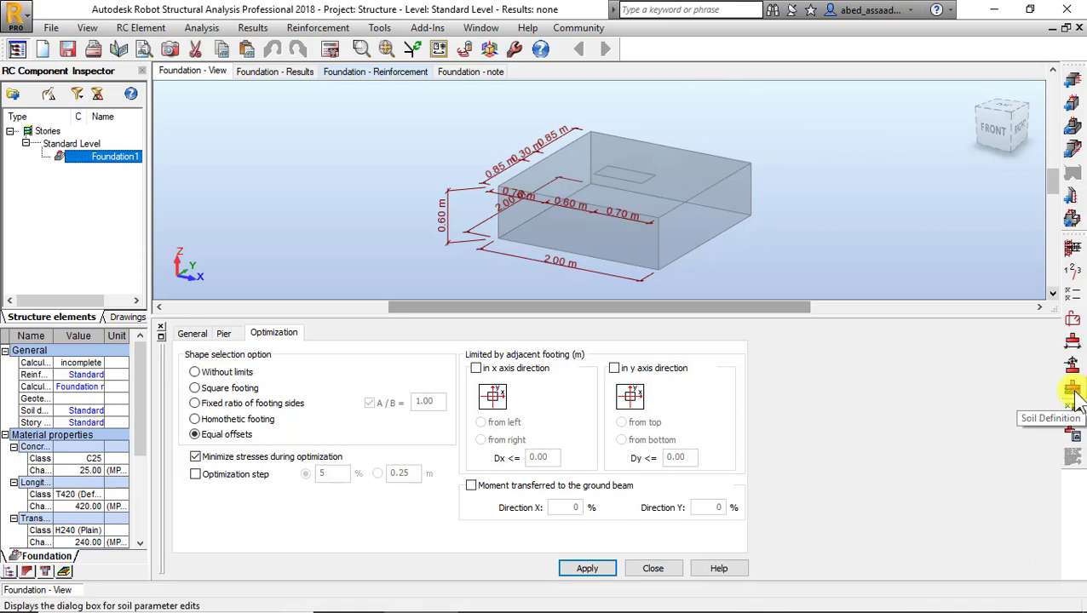
pyautogui.click(1072, 390)
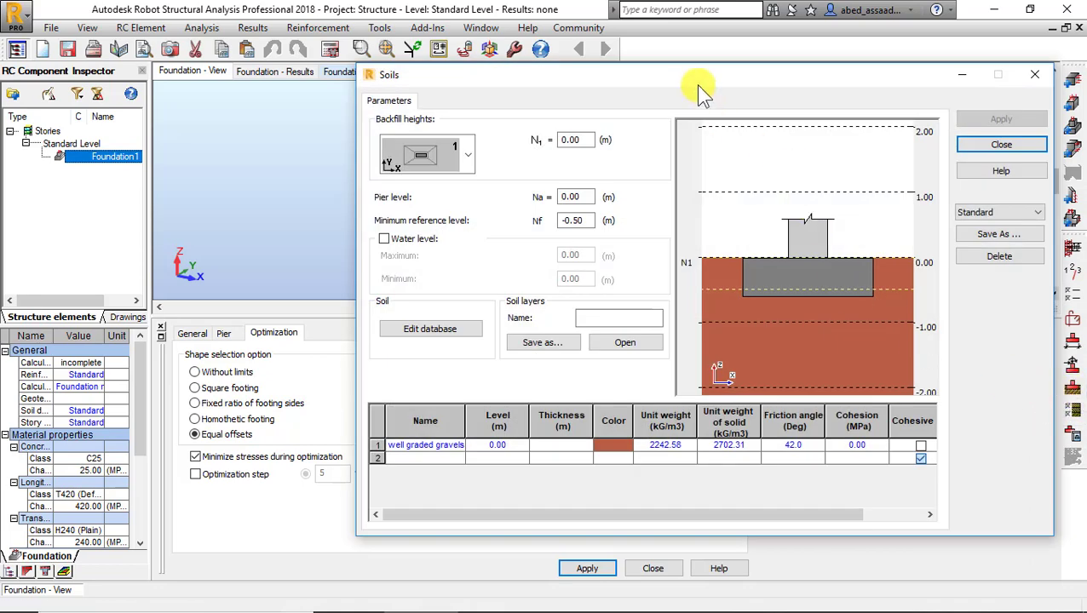
pyautogui.moveTo(556, 78); pyautogui.dragTo(413, 64)
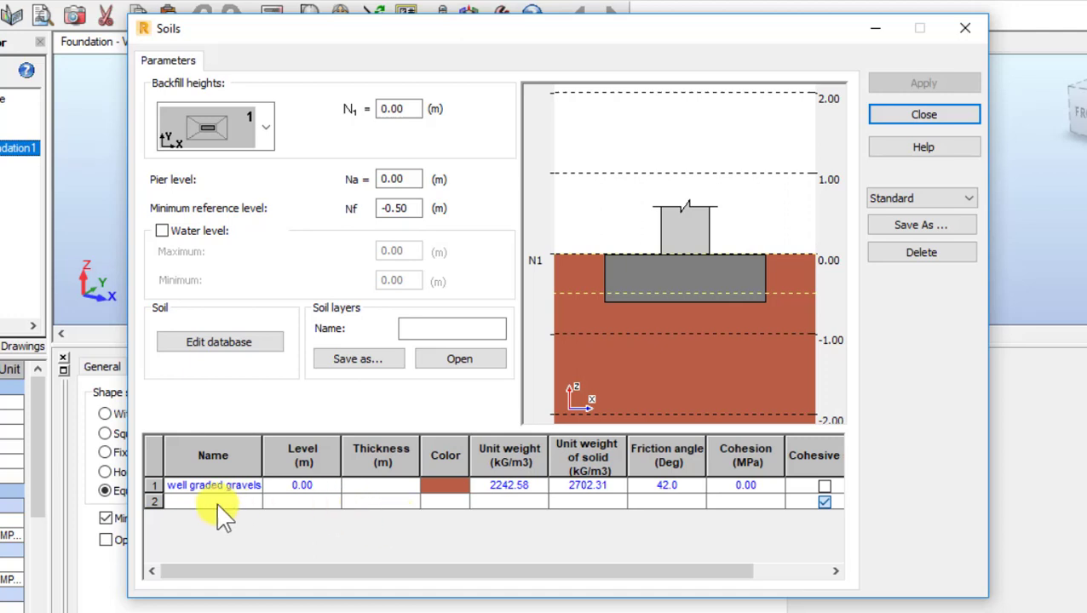
pyautogui.click(247, 501)
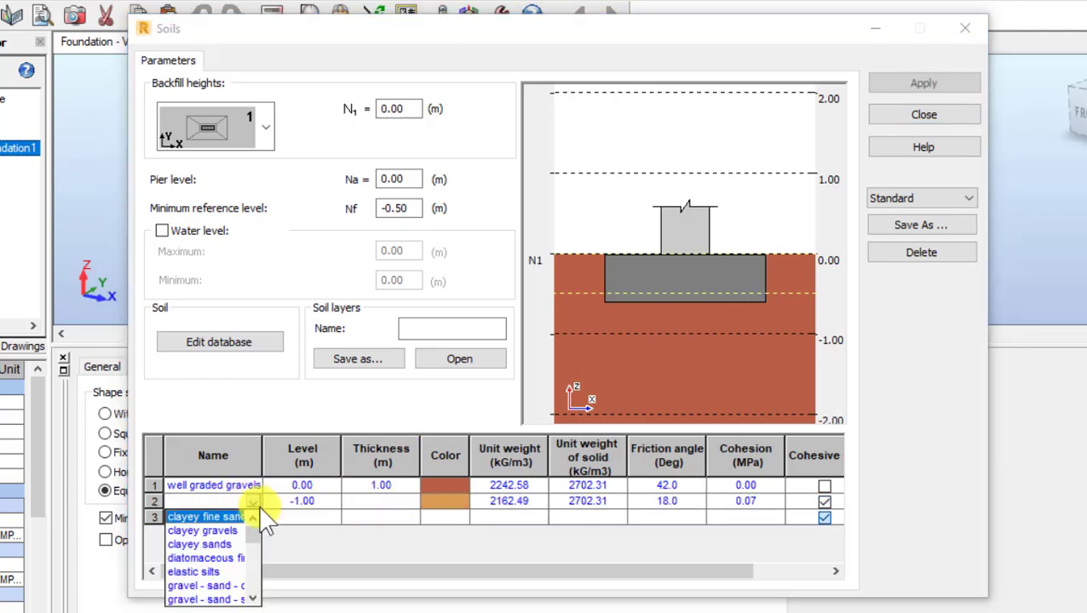
pyautogui.click(240, 517)
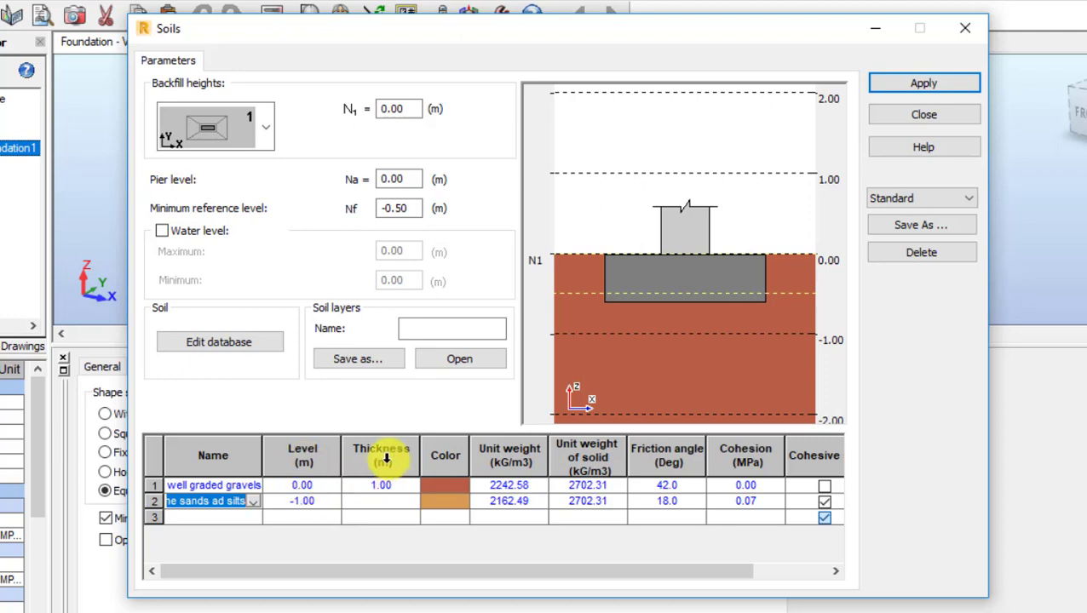
pyautogui.press('Down')
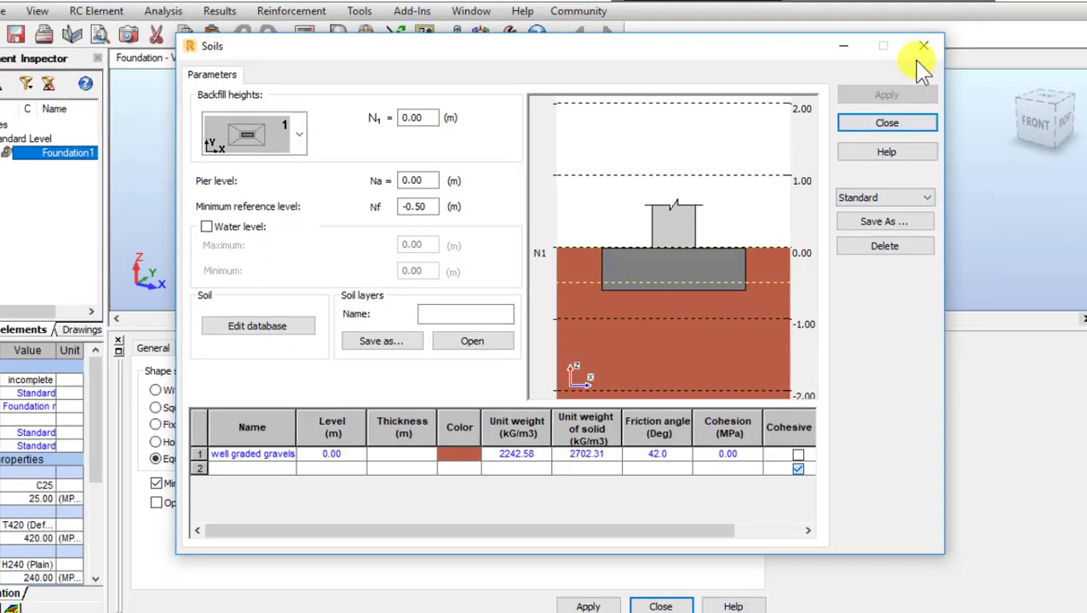
pyautogui.click(886, 70)
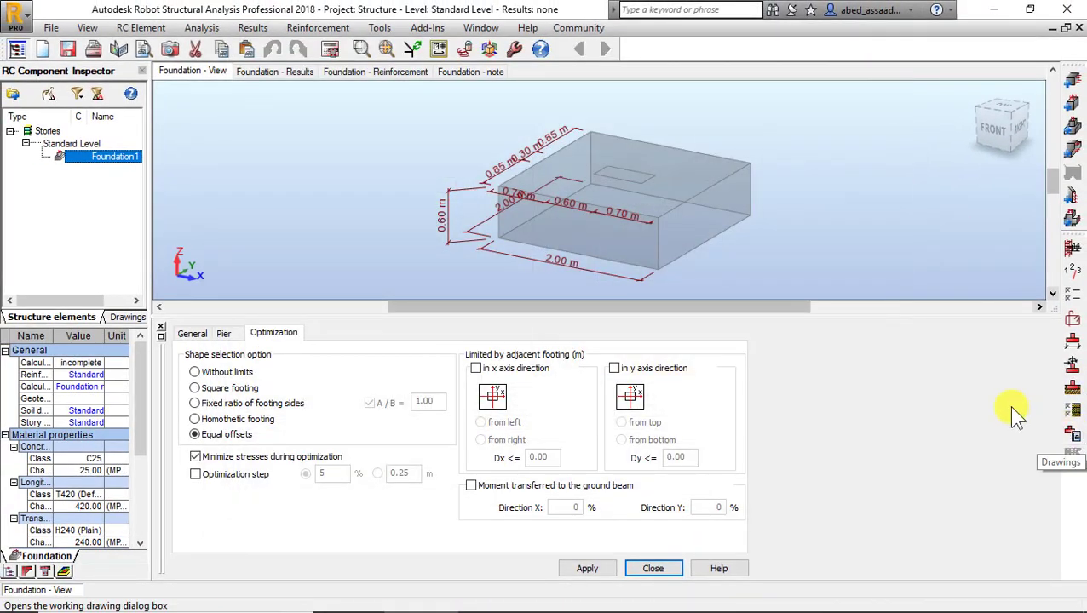
# Run the footing design calculation and check the resulting 2.20 m dimension A.
pyautogui.click(331, 50)
pyautogui.click(600, 388)
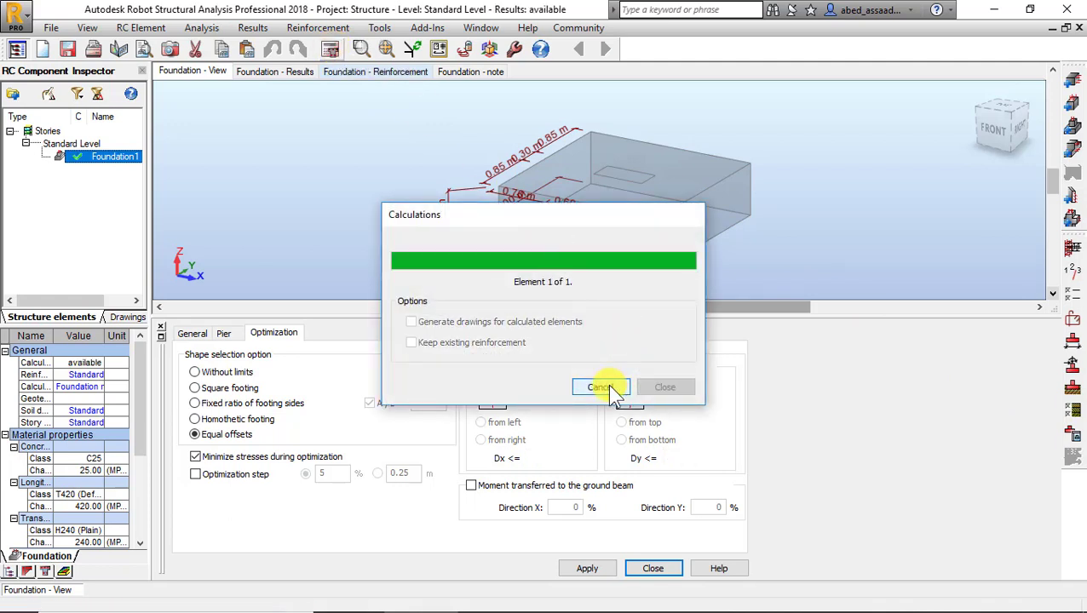
pyautogui.click(192, 333)
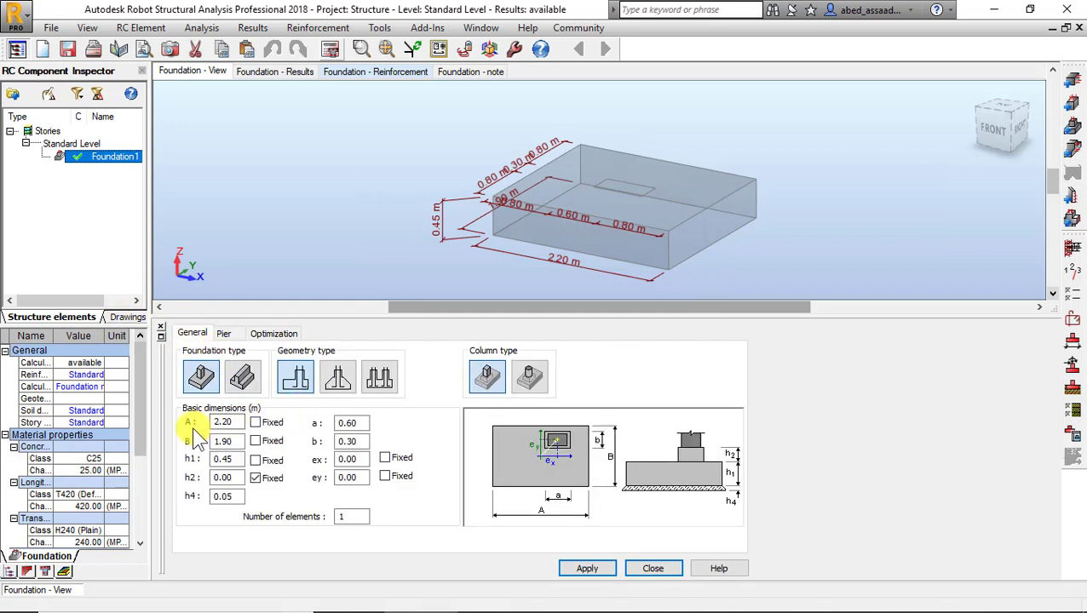
pyautogui.doubleClick(226, 422)
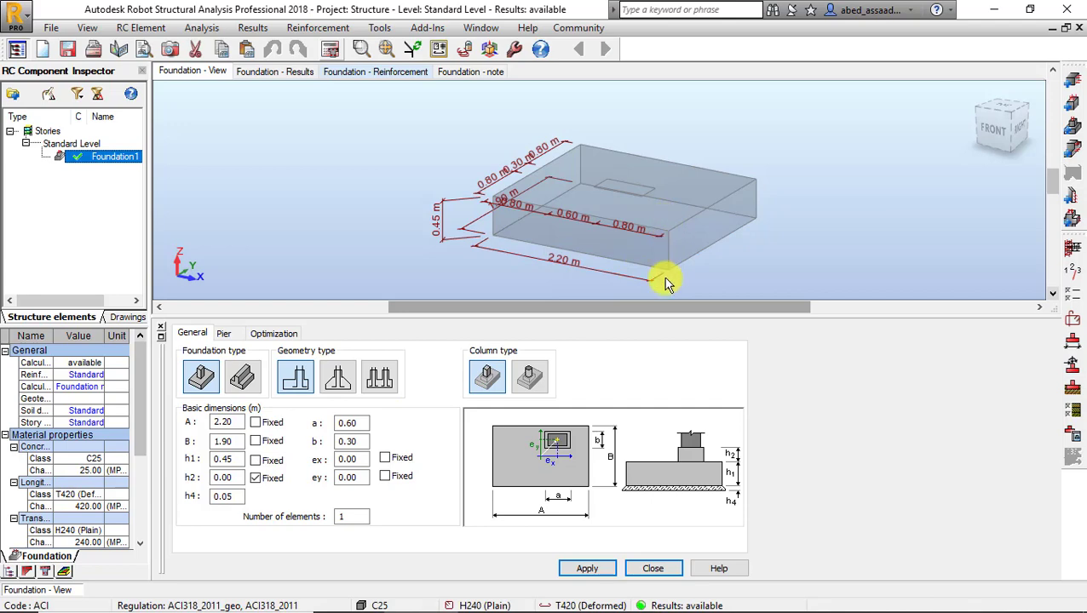
# Review results for 1.20DL1+1.60LL1, 0.90DL1 and 1.00DL1+1.00LL1 combinations, then view reinforcement.
pyautogui.click(274, 73)
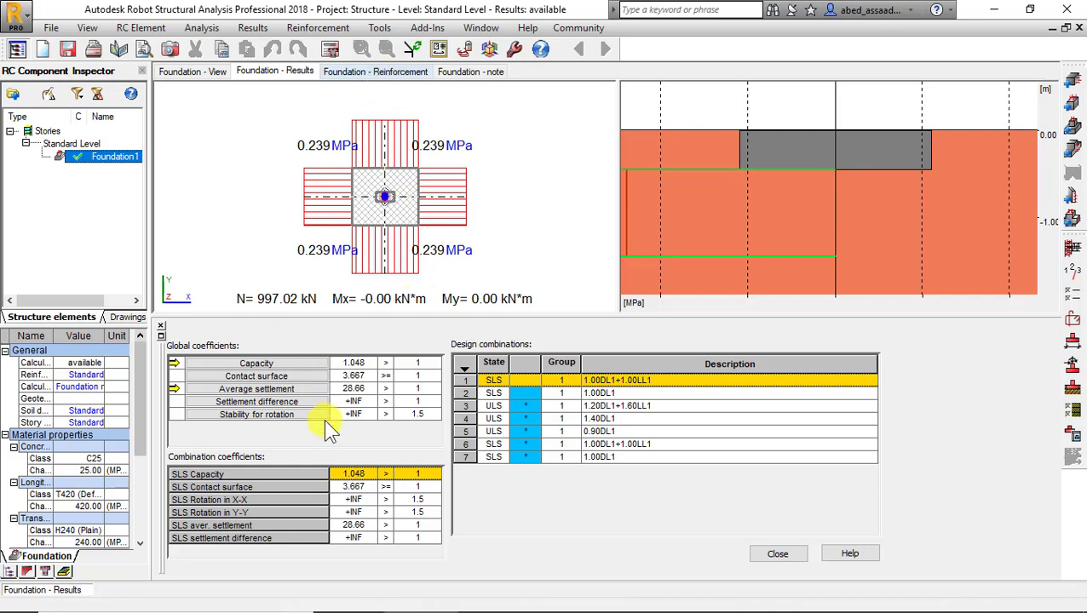
pyautogui.click(463, 393)
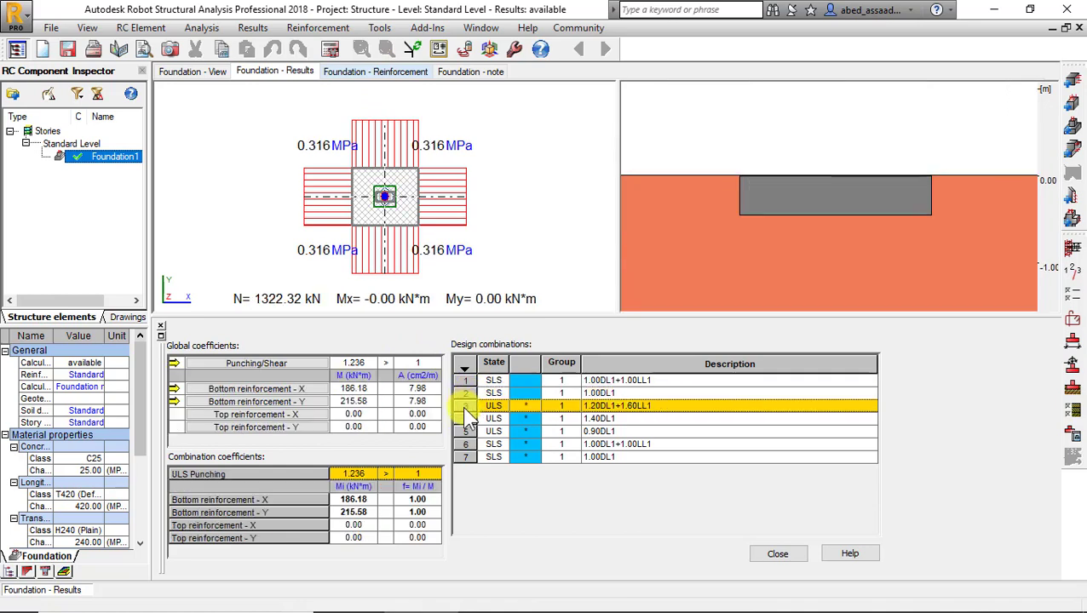
pyautogui.click(466, 418)
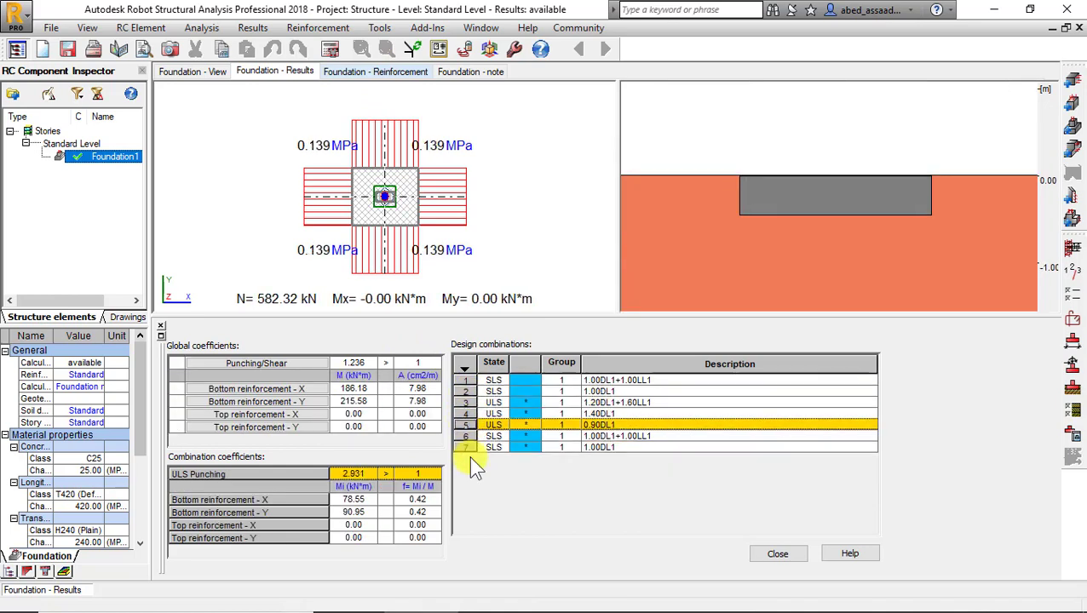
pyautogui.click(464, 436)
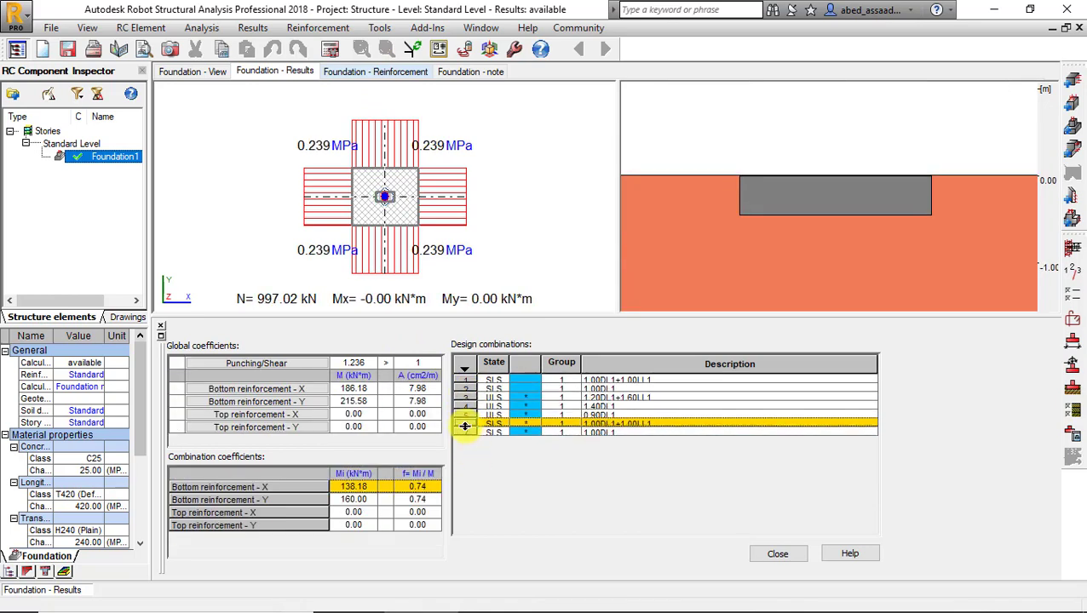
pyautogui.moveTo(464, 426); pyautogui.dragTo(465, 436)
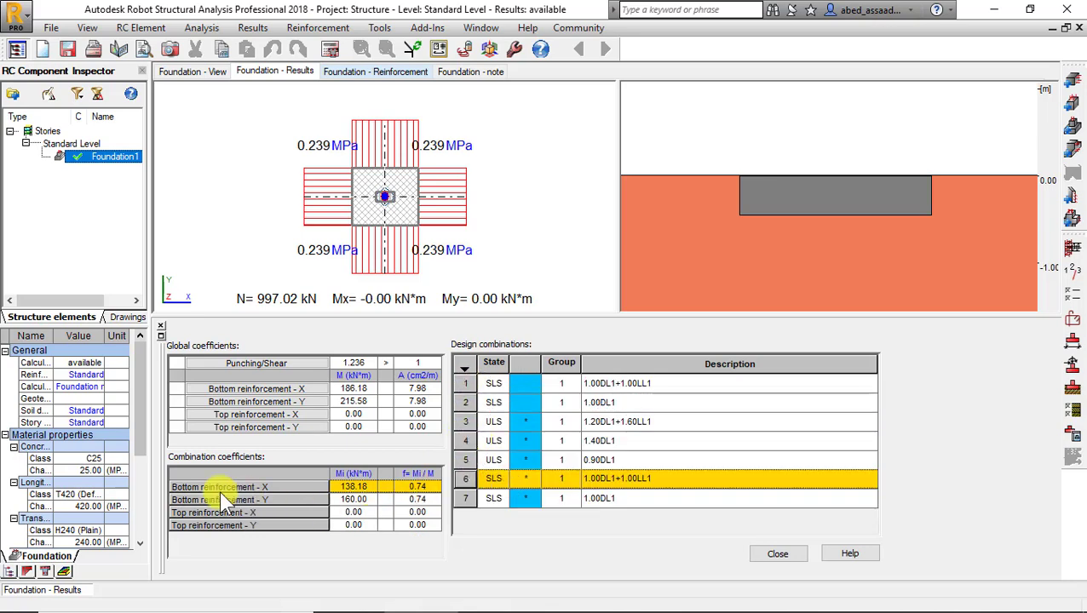
pyautogui.click(380, 70)
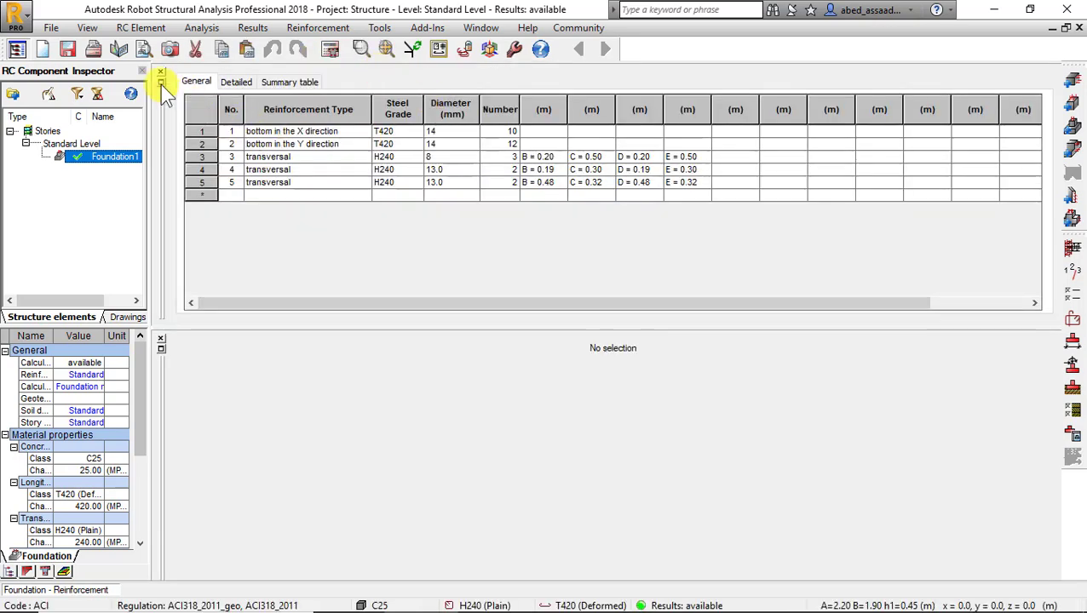
# Move the reinforcement table below the views and show the reinforcement mesh in 3D.
pyautogui.click(160, 83)
pyautogui.click(289, 115)
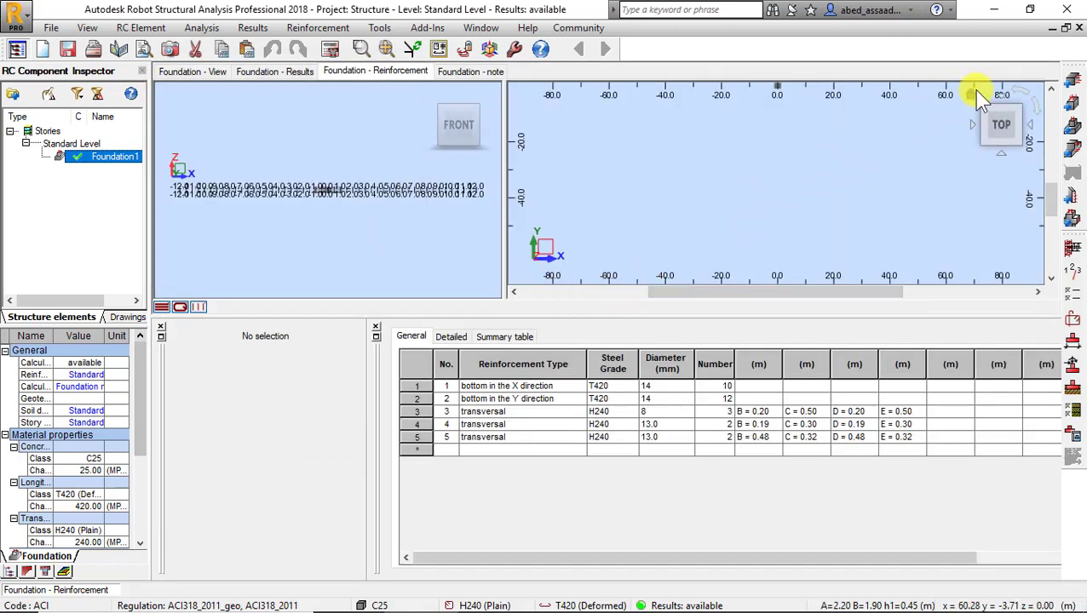
pyautogui.click(973, 91)
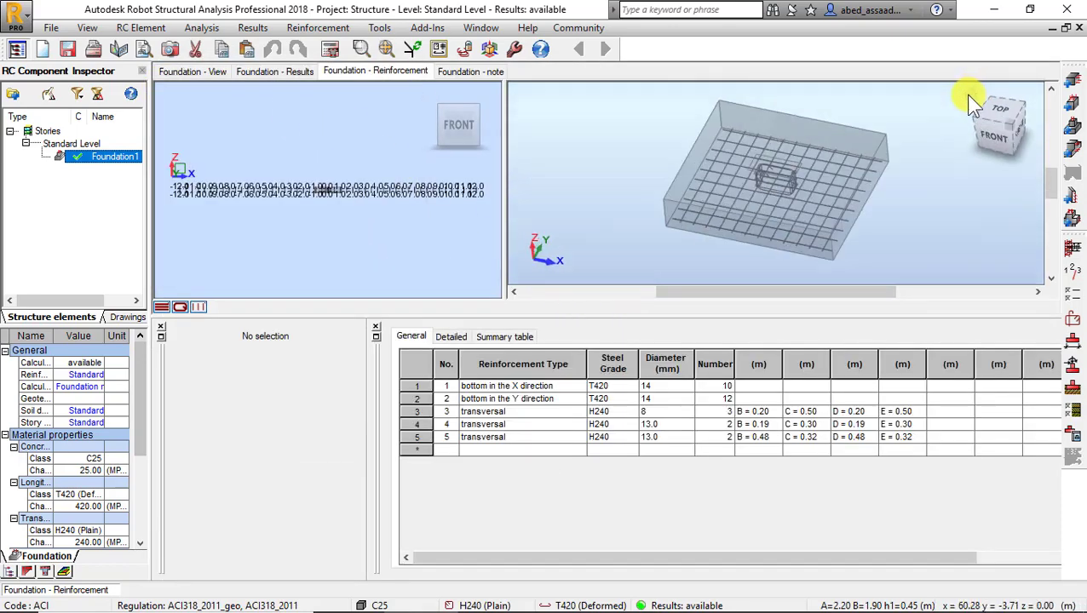
pyautogui.rightClick(538, 115)
pyautogui.click(551, 129)
# Select the X- and Y-direction bottom bars in the 3D view to inspect them.
pyautogui.scroll(1, 958, 232)
pyautogui.scroll(1, 869, 260)
pyautogui.scroll(1, 823, 272)
pyautogui.click(787, 254)
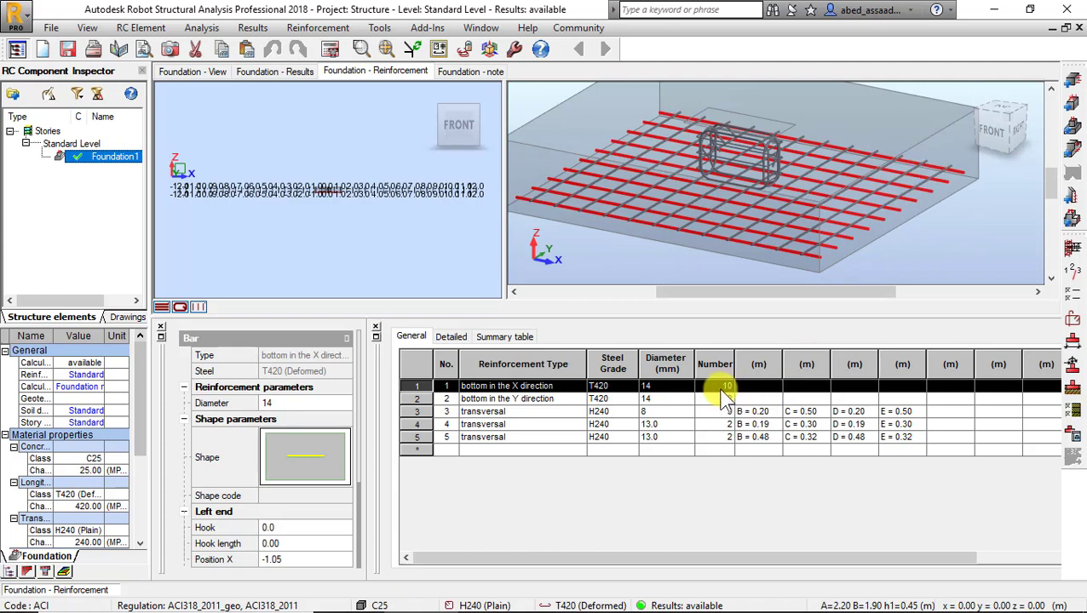
pyautogui.scroll(-1, 854, 227)
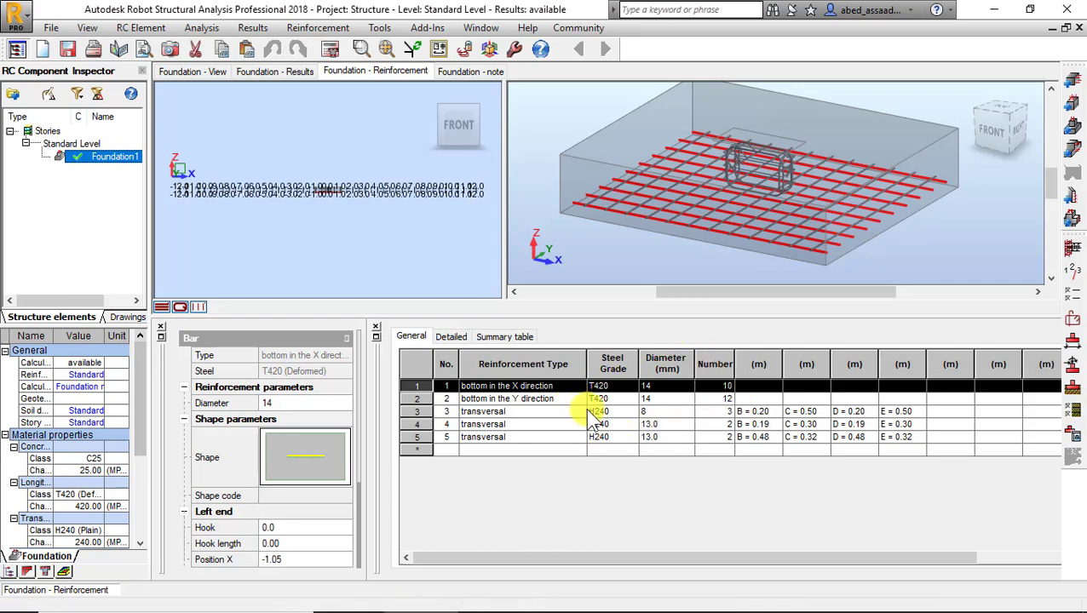
pyautogui.keyDown('shift'); pyautogui.moveTo(830, 244); pyautogui.dragTo(825, 241, button='middle'); pyautogui.keyUp('shift')
pyautogui.click(825, 241)
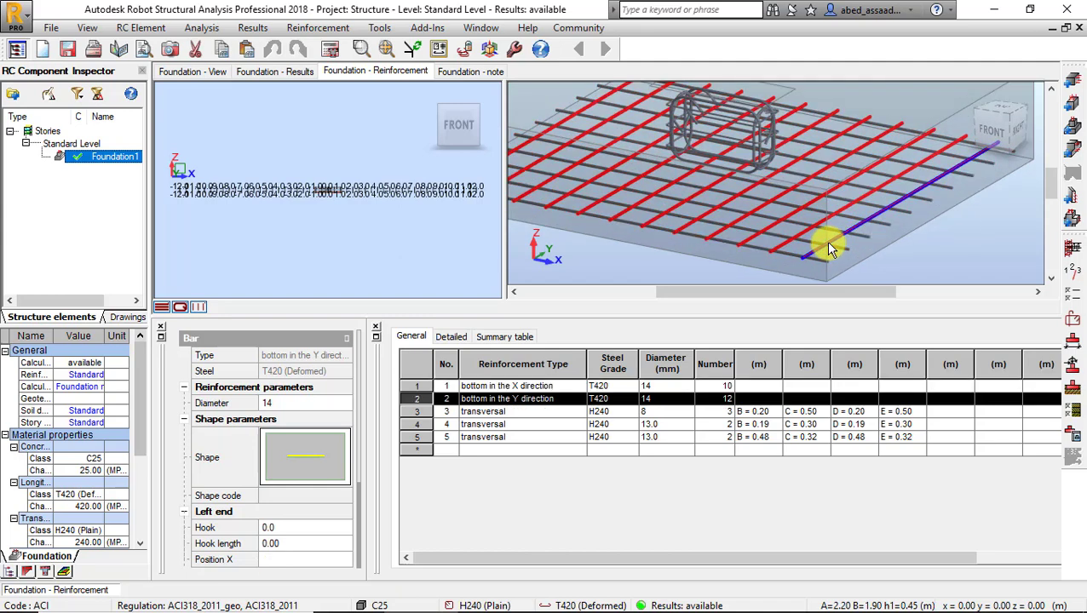
pyautogui.scroll(-2, 776, 252)
pyautogui.scroll(-1, 784, 244)
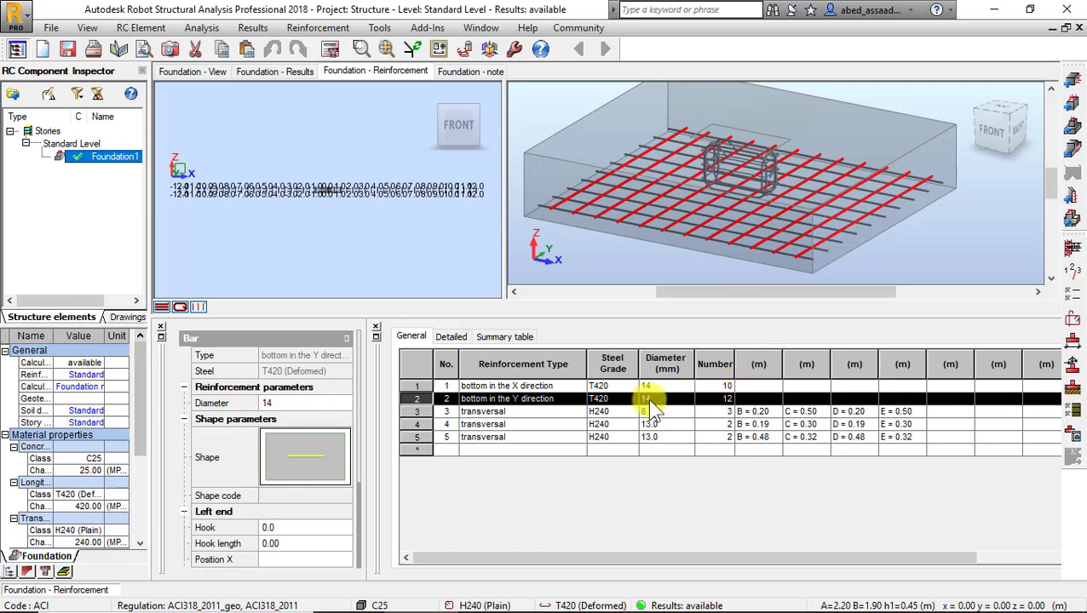
# Inspect the H240 ties: the 8 mm set and the 13 mm sets in rows 4 and 5.
pyautogui.click(417, 414)
pyautogui.click(419, 424)
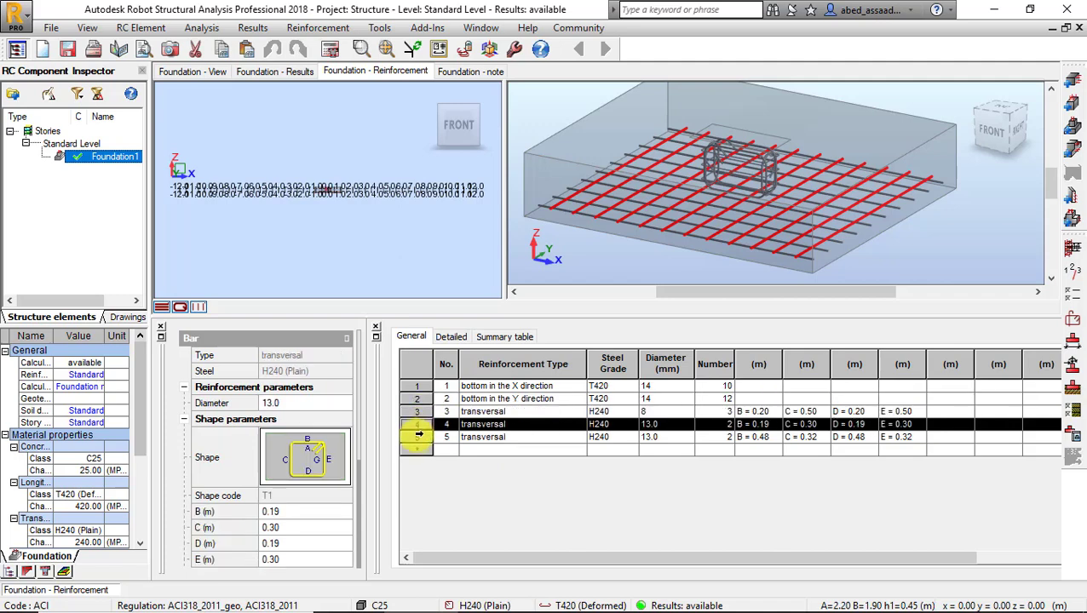
pyautogui.click(418, 436)
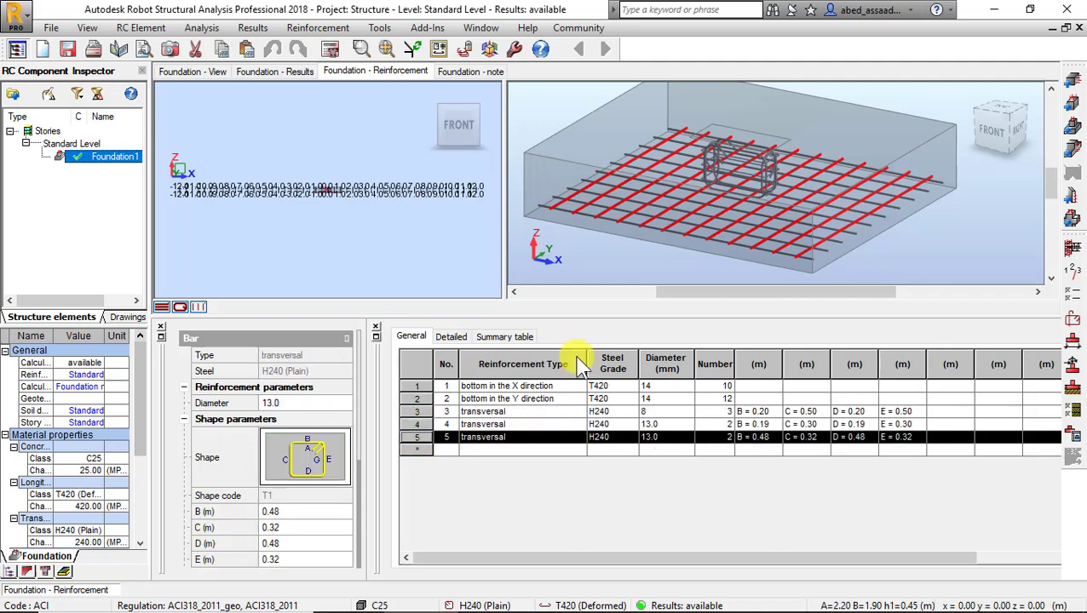
pyautogui.click(764, 167)
pyautogui.scroll(2, 781, 158)
pyautogui.scroll(2, 753, 166)
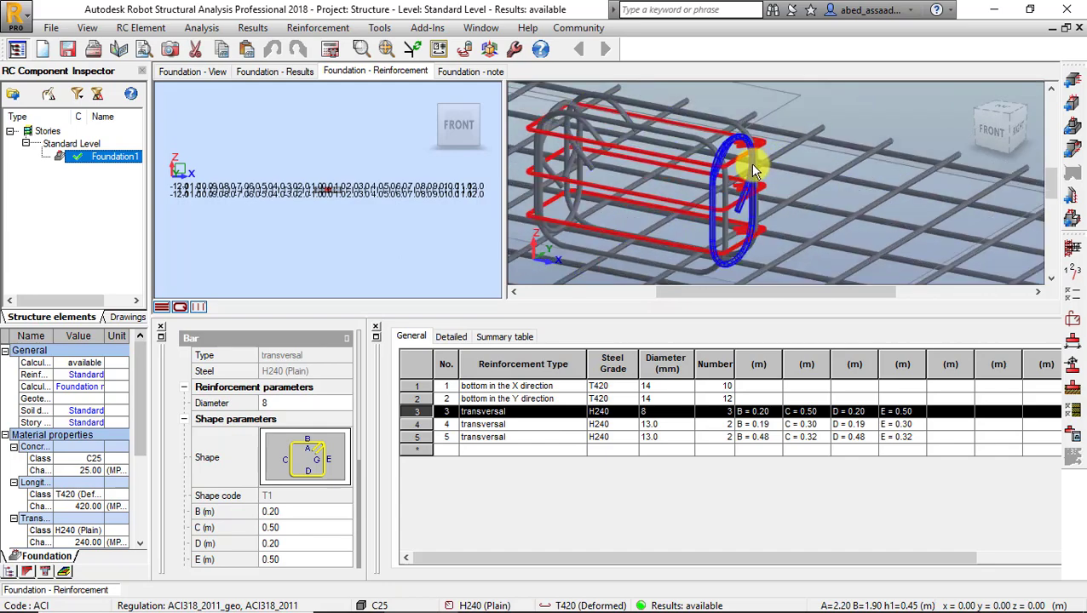
pyautogui.click(750, 162)
pyautogui.scroll(-5, 749, 163)
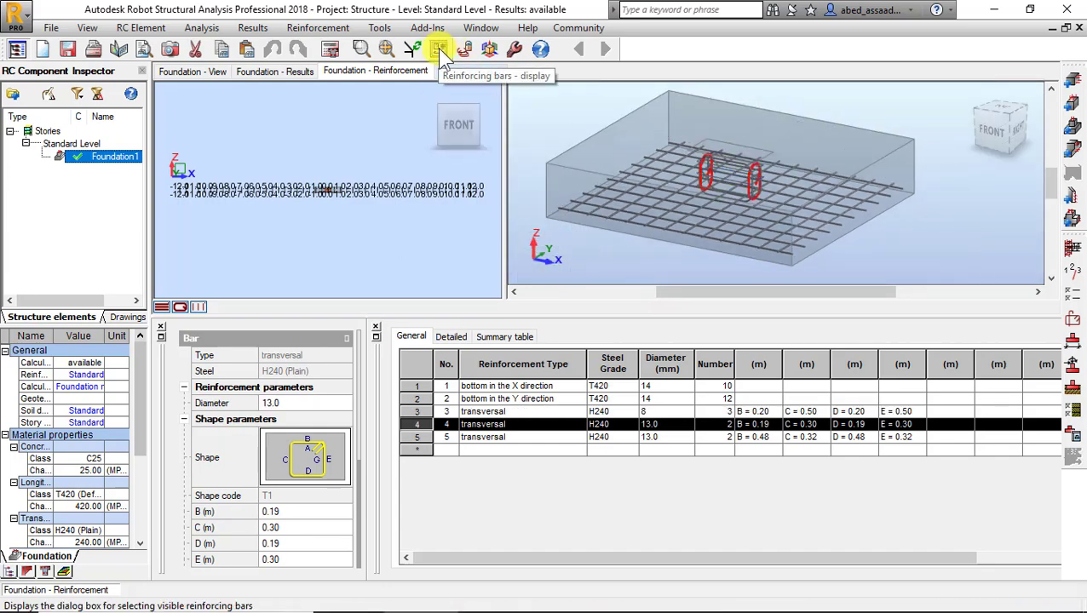
pyautogui.click(440, 49)
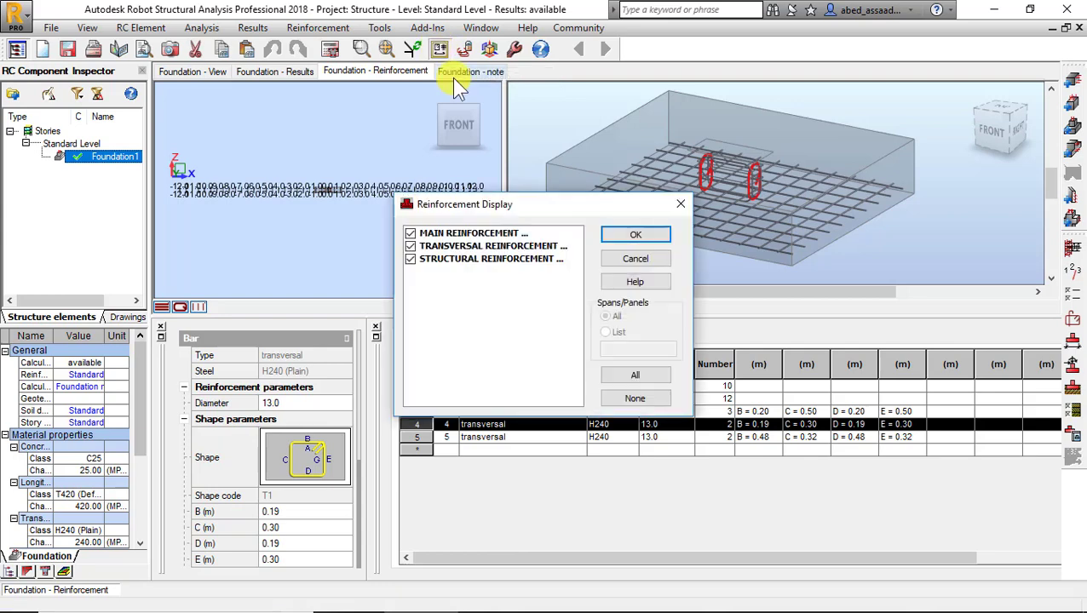
pyautogui.click(448, 234)
pyautogui.click(433, 310)
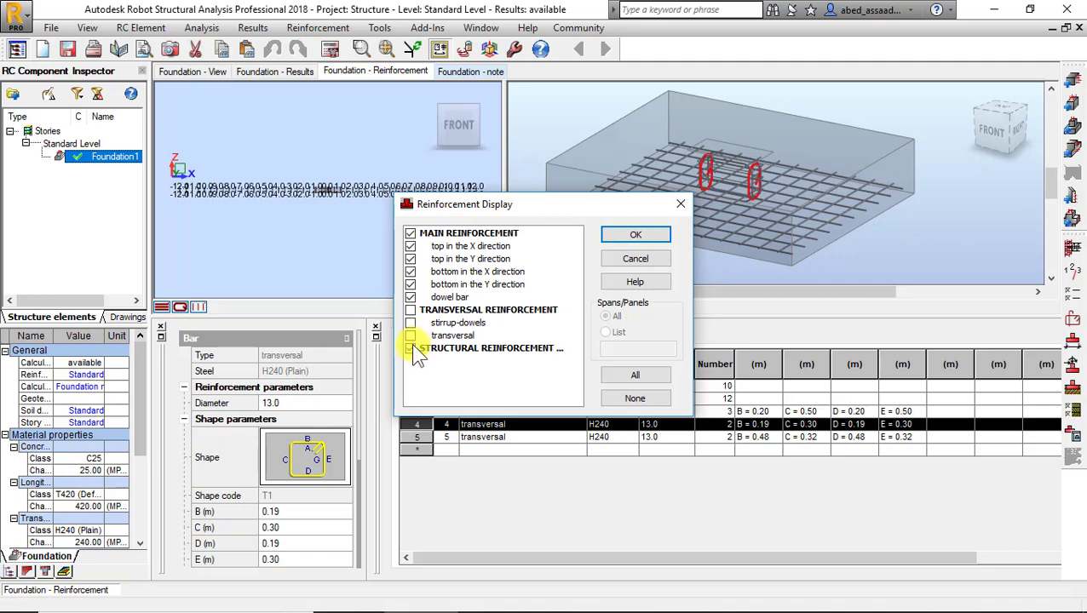
pyautogui.click(410, 297)
pyautogui.click(411, 272)
pyautogui.click(421, 299)
pyautogui.click(651, 236)
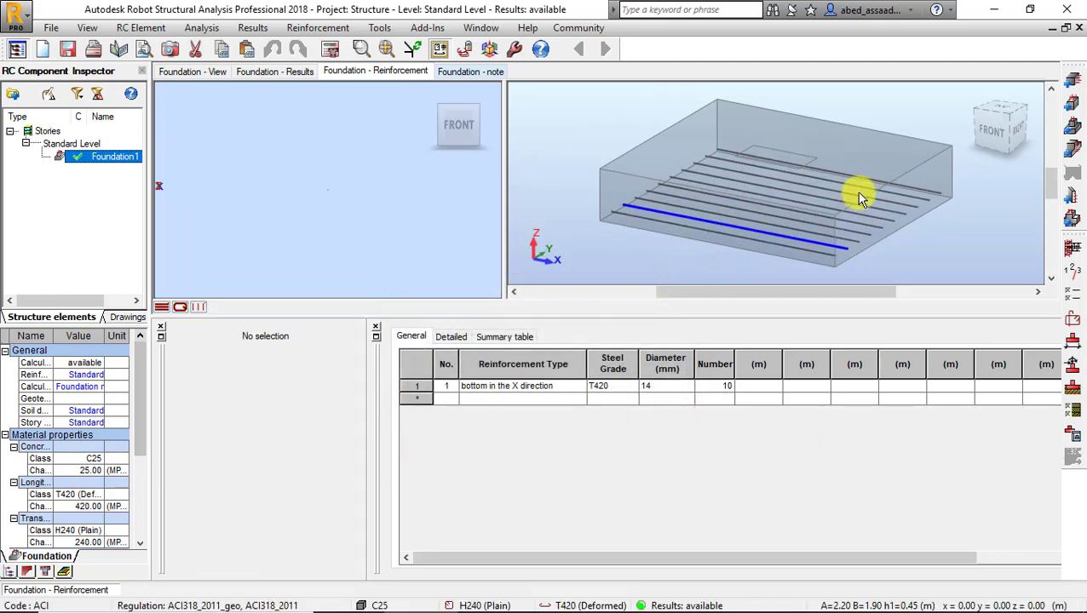
pyautogui.scroll(1, 796, 234)
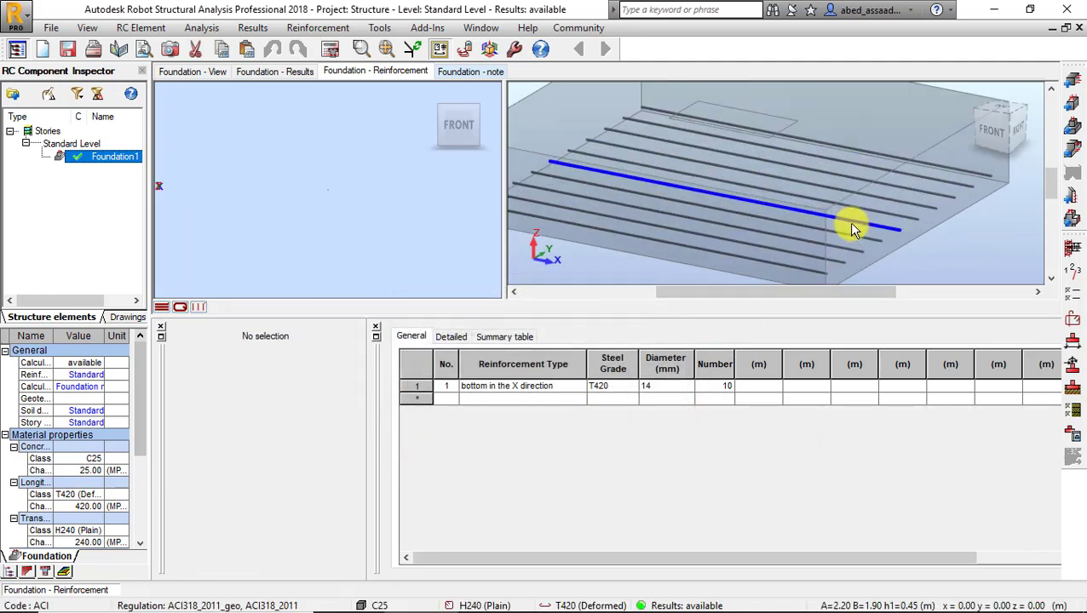
pyautogui.scroll(-1, 813, 209)
pyautogui.click(763, 240)
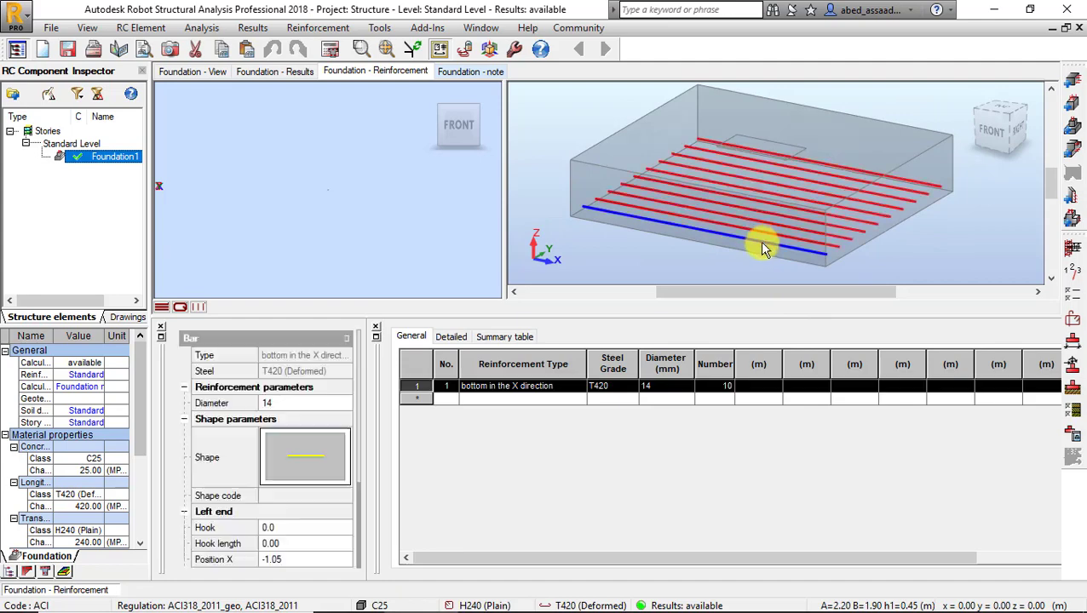
pyautogui.click(649, 278)
pyautogui.scroll(3, 885, 224)
pyautogui.scroll(2, 901, 206)
pyautogui.scroll(-3, 901, 206)
pyautogui.scroll(-3, 894, 202)
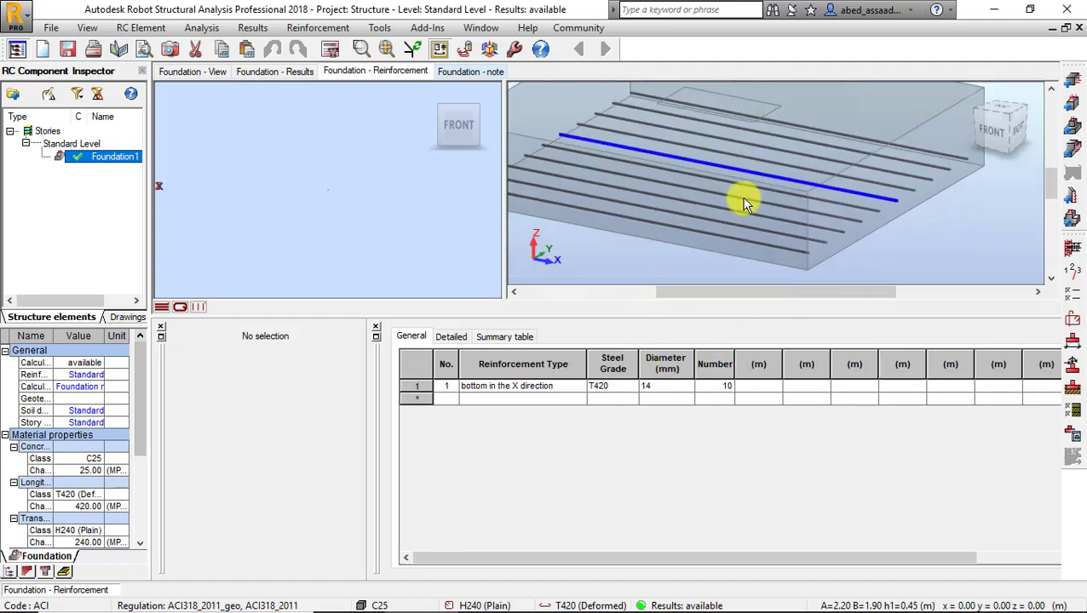
pyautogui.click(440, 48)
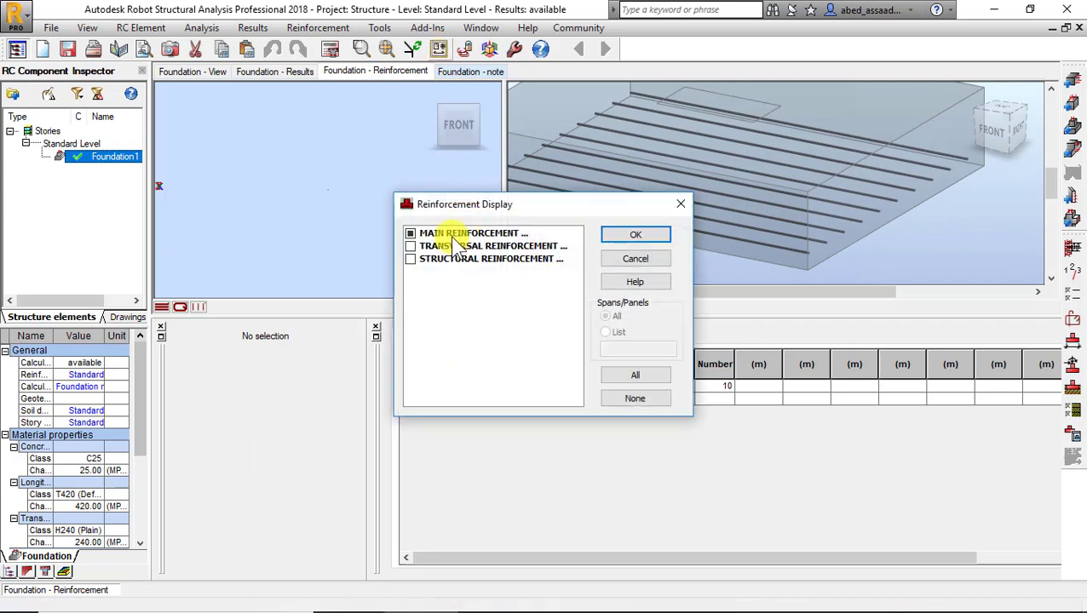
pyautogui.click(451, 234)
pyautogui.click(430, 272)
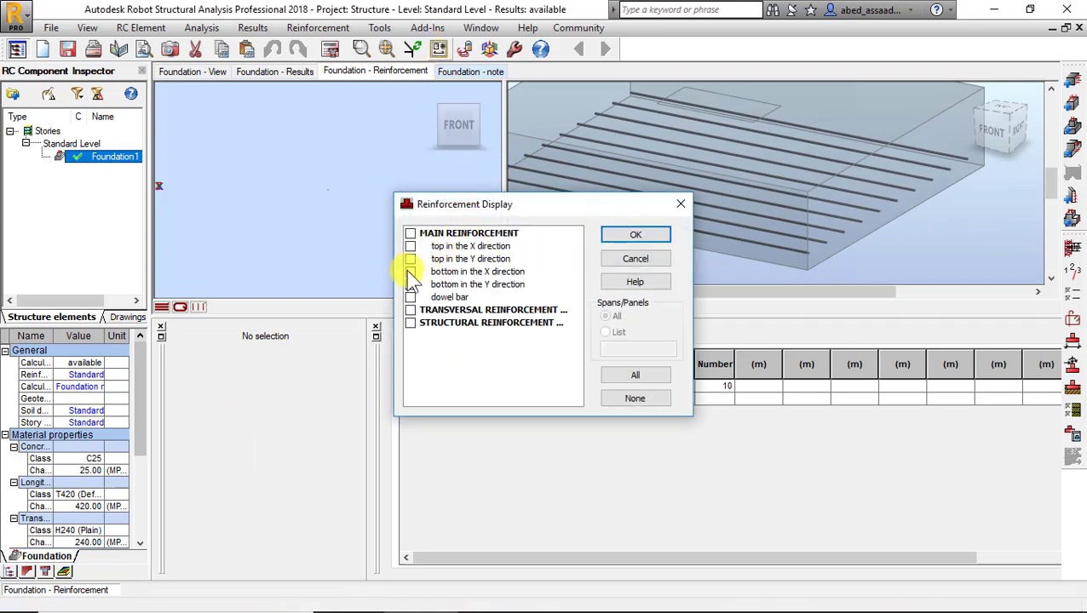
pyautogui.click(632, 235)
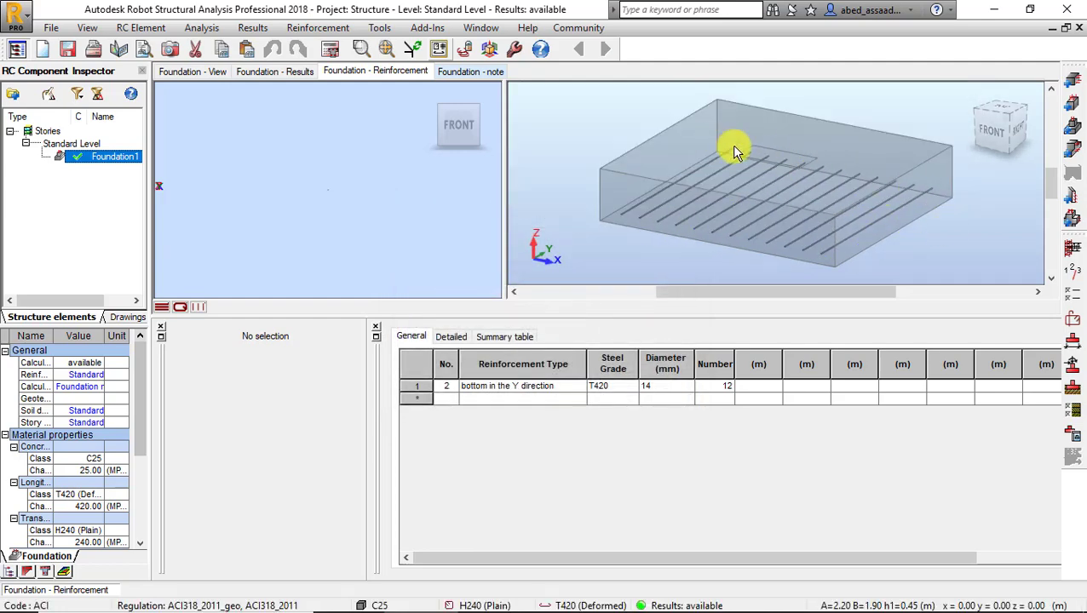
pyautogui.click(466, 48)
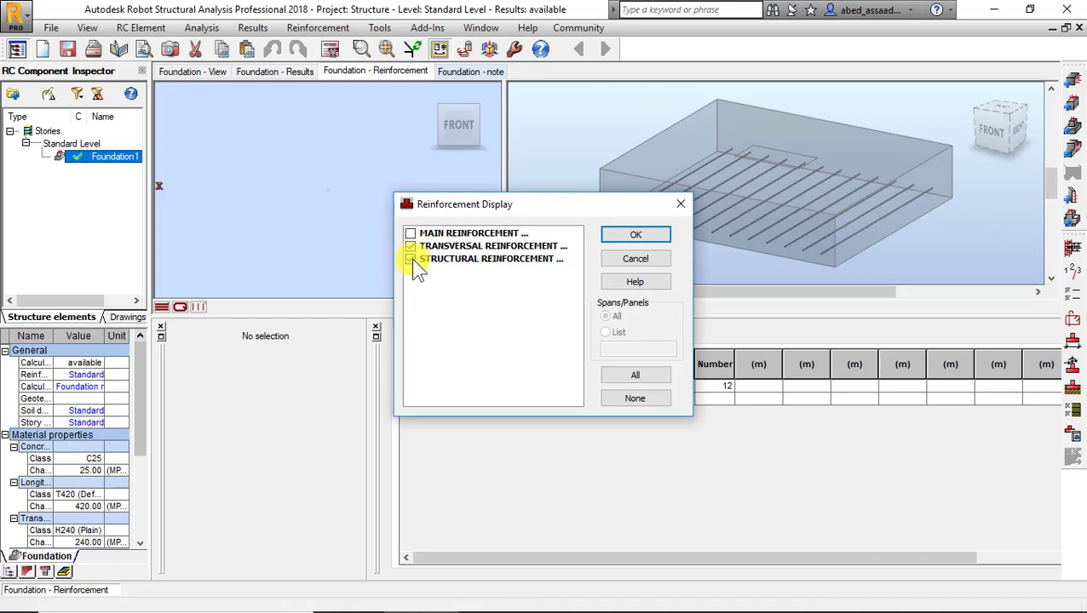
pyautogui.click(634, 234)
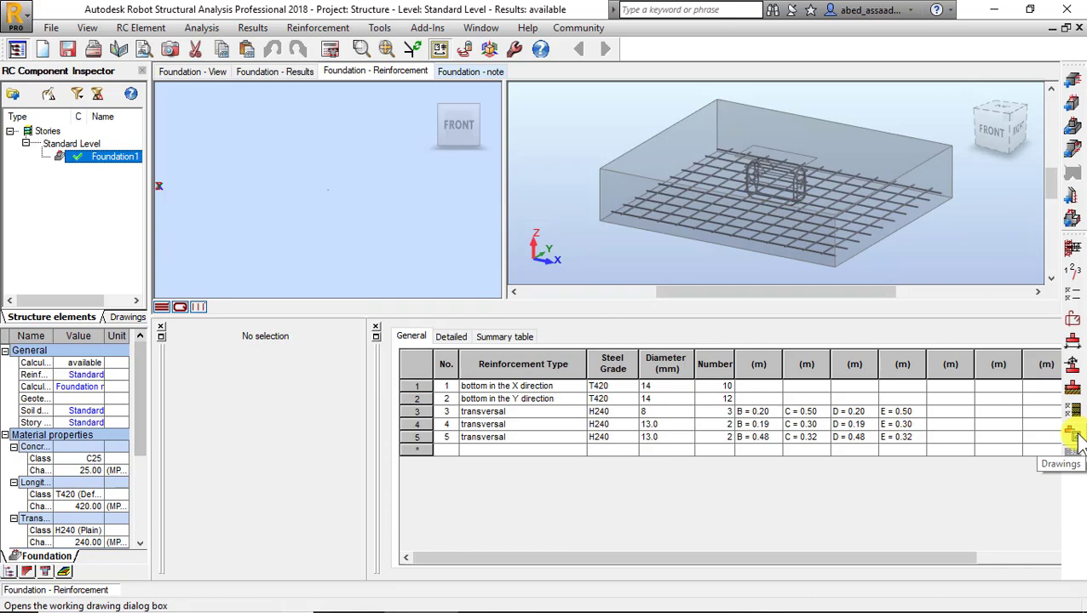
pyautogui.click(1075, 438)
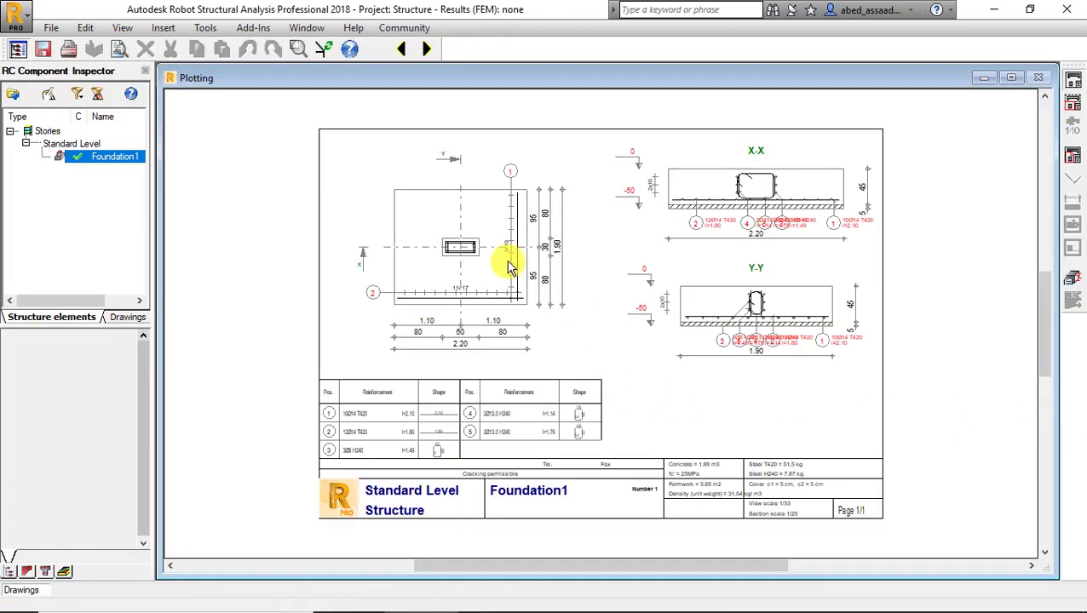
pyautogui.scroll(2, 484, 212)
pyautogui.scroll(2, 524, 307)
pyautogui.scroll(2, 497, 266)
pyautogui.scroll(-2, 565, 371)
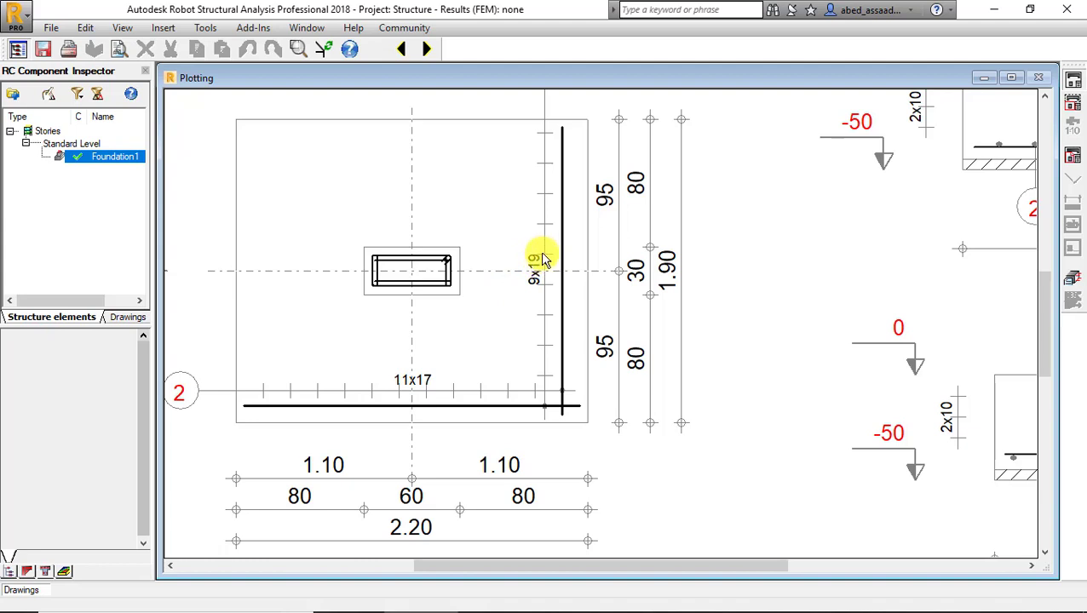
pyautogui.scroll(-1, 509, 351)
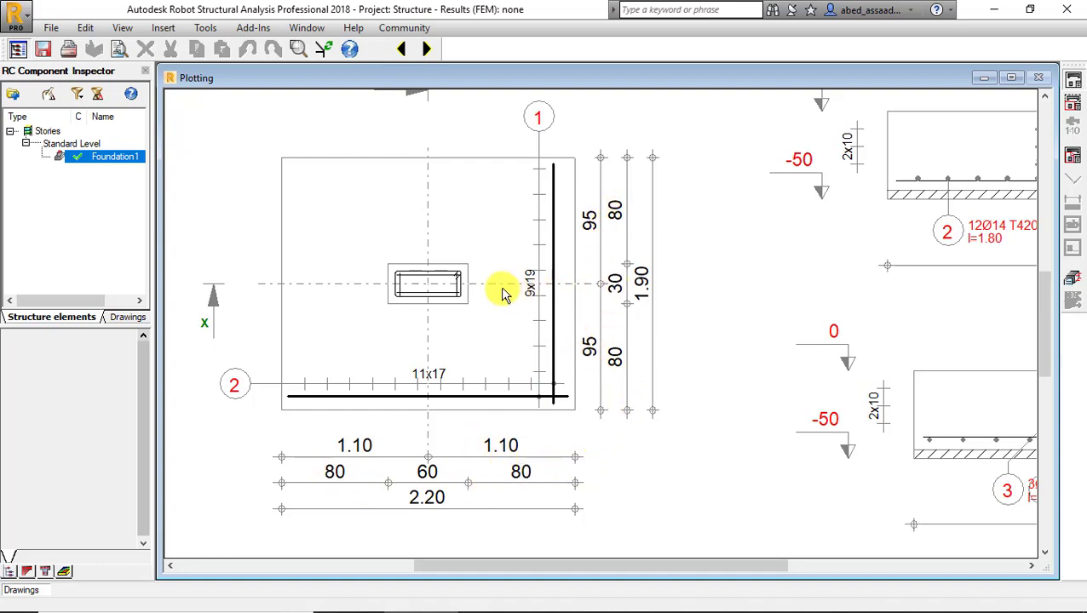
pyautogui.scroll(-1, 497, 291)
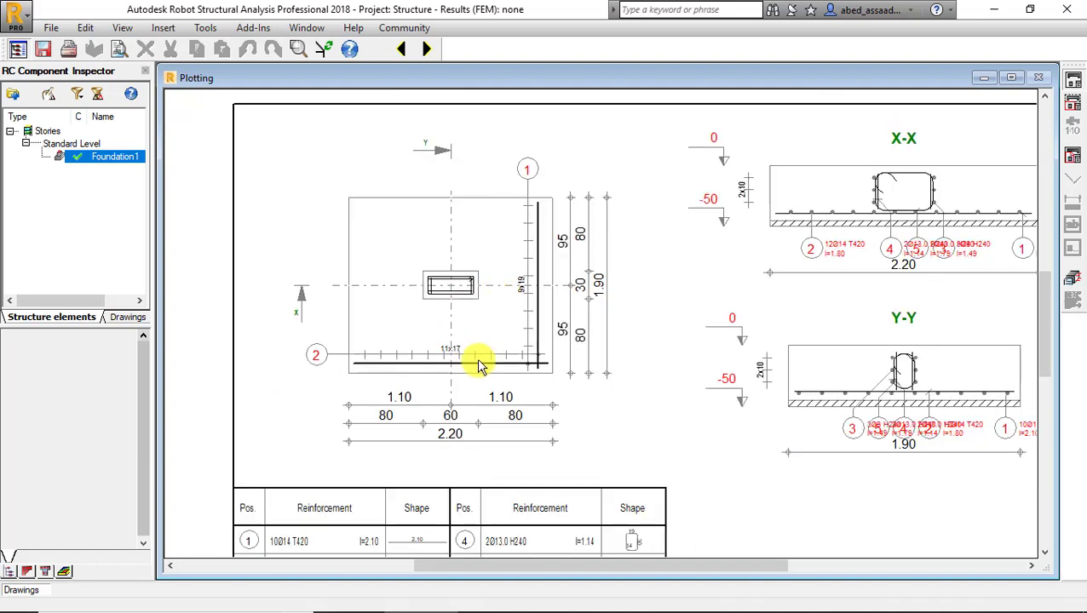
pyautogui.scroll(-1, 485, 309)
pyautogui.scroll(2, 312, 509)
pyautogui.scroll(1, 312, 509)
pyautogui.scroll(1, 286, 477)
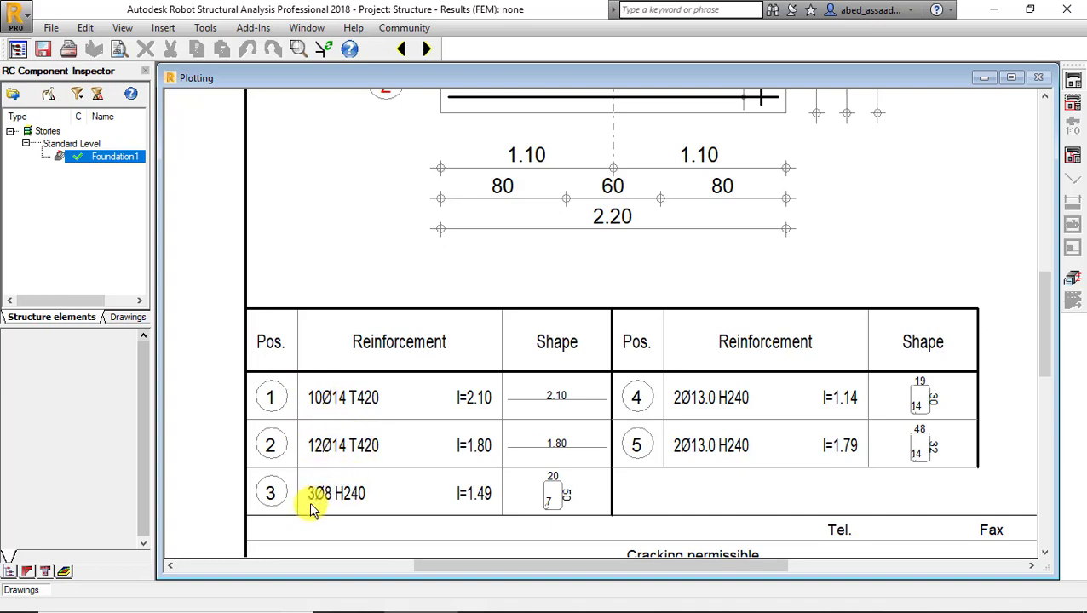
pyautogui.scroll(-1, 480, 339)
pyautogui.scroll(-2, 508, 384)
pyautogui.scroll(-1, 508, 384)
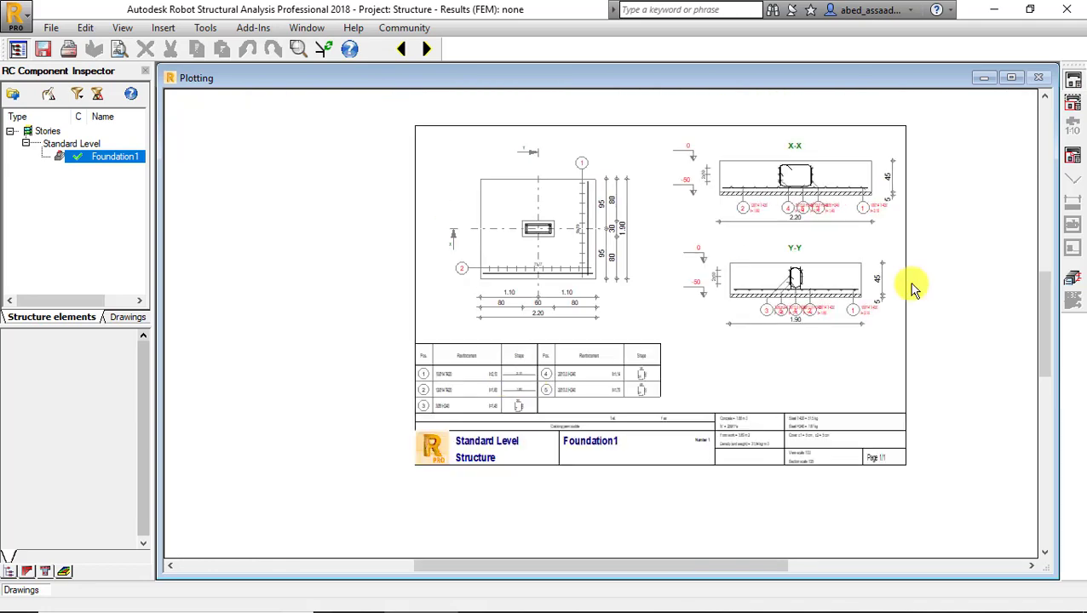
pyautogui.click(1074, 284)
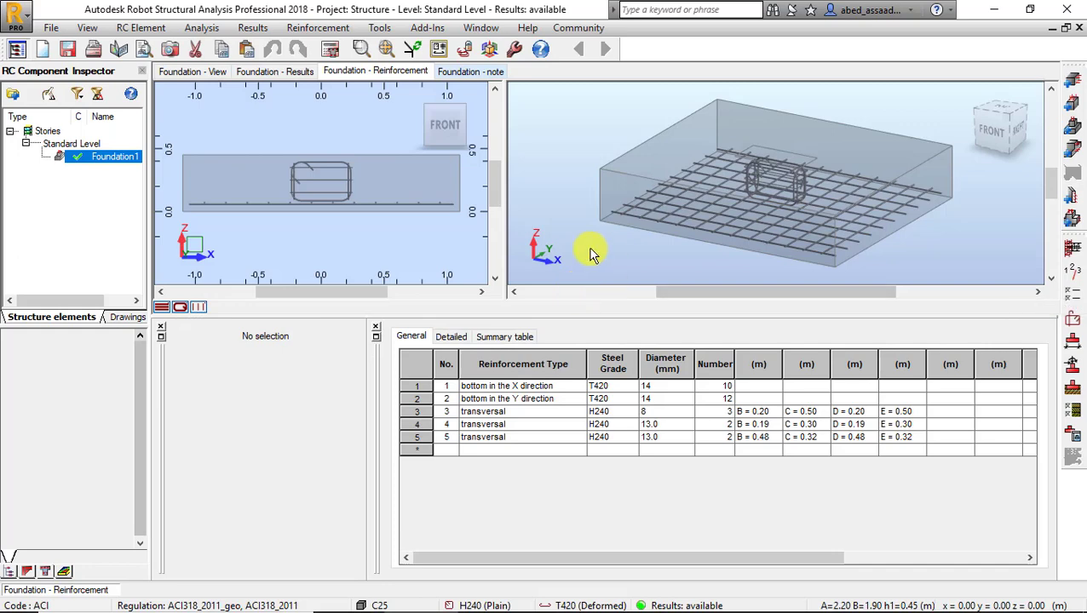
# Reposition the 3D footing model and open the Foundation1 calculation note.
pyautogui.scroll(-3, 596, 256)
pyautogui.moveTo(643, 263); pyautogui.dragTo(704, 231, button='middle')
pyautogui.scroll(1, 749, 230)
pyautogui.scroll(1, 758, 232)
pyautogui.click(473, 72)
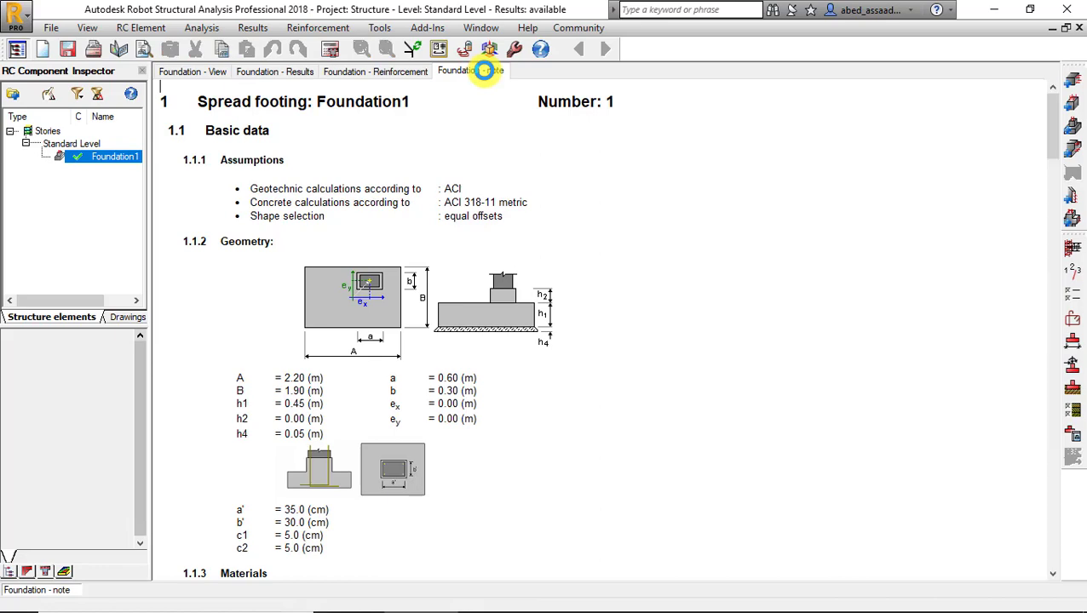
# Scroll the note to the material survey: 1.88 m³ concrete, 51.50 kg T420 steel.
pyautogui.scroll(-1, 1056, 141)
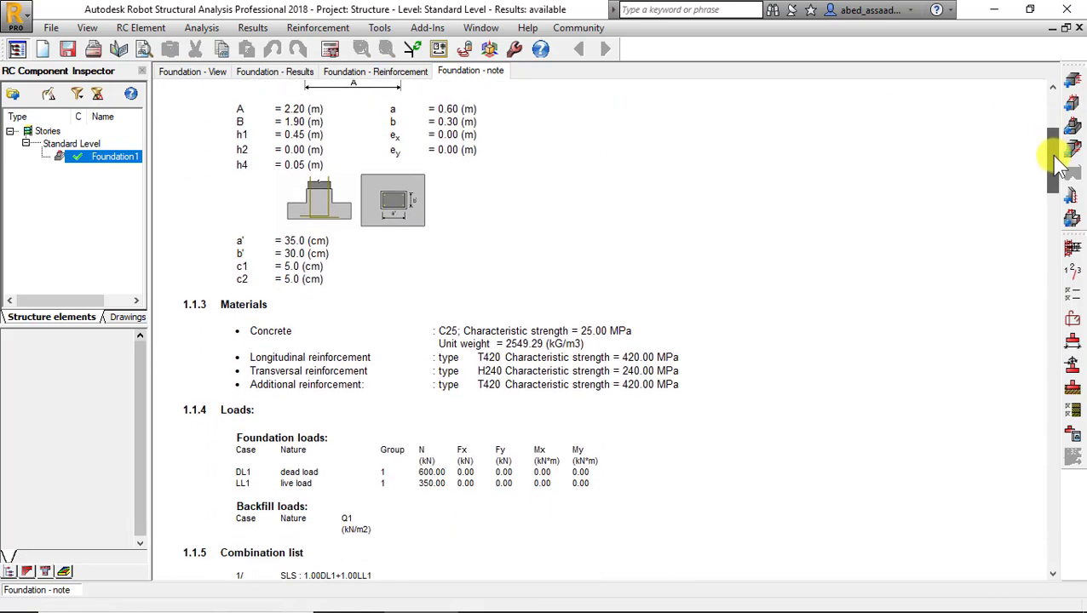
pyautogui.moveTo(1058, 167); pyautogui.dragTo(1056, 181)
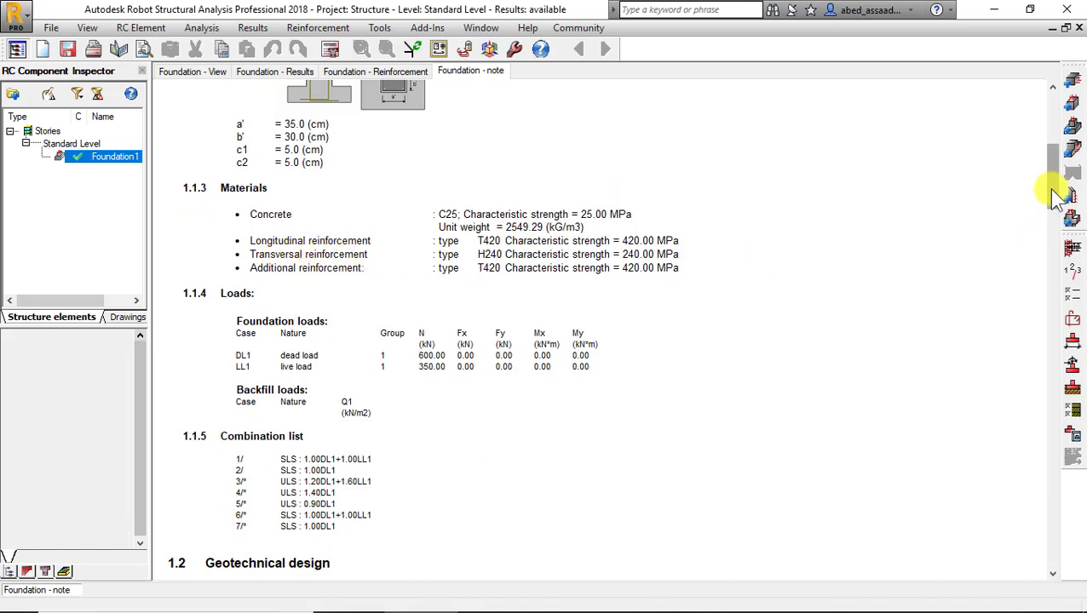
pyautogui.moveTo(1056, 193)
pyautogui.mouseDown()
pyautogui.moveTo(1071, 364)
pyautogui.moveTo(1072, 327)
pyautogui.mouseUp()
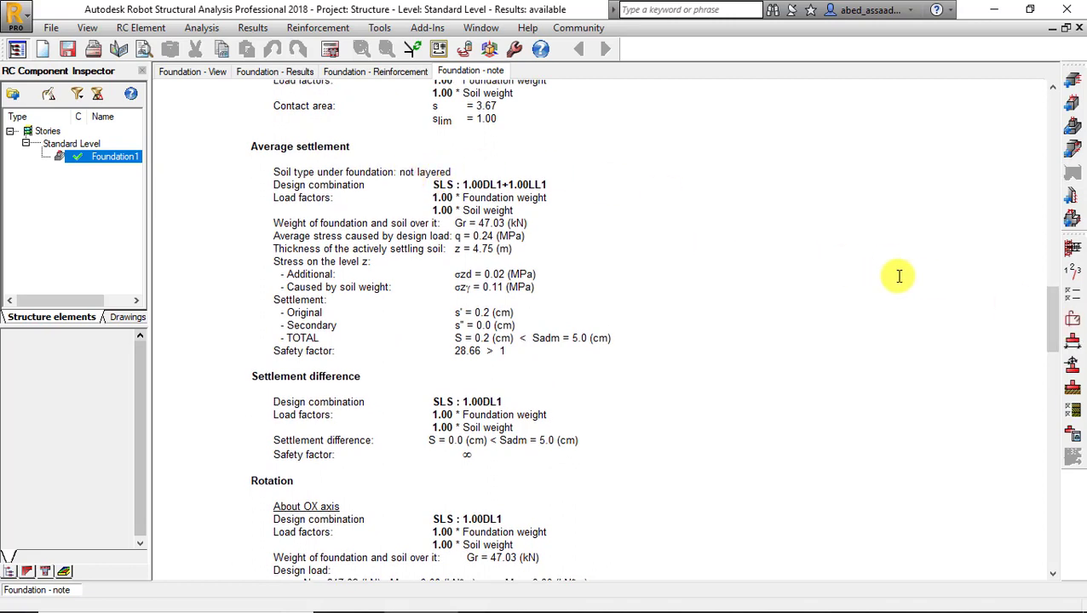
pyautogui.moveTo(1054, 337); pyautogui.dragTo(1061, 419)
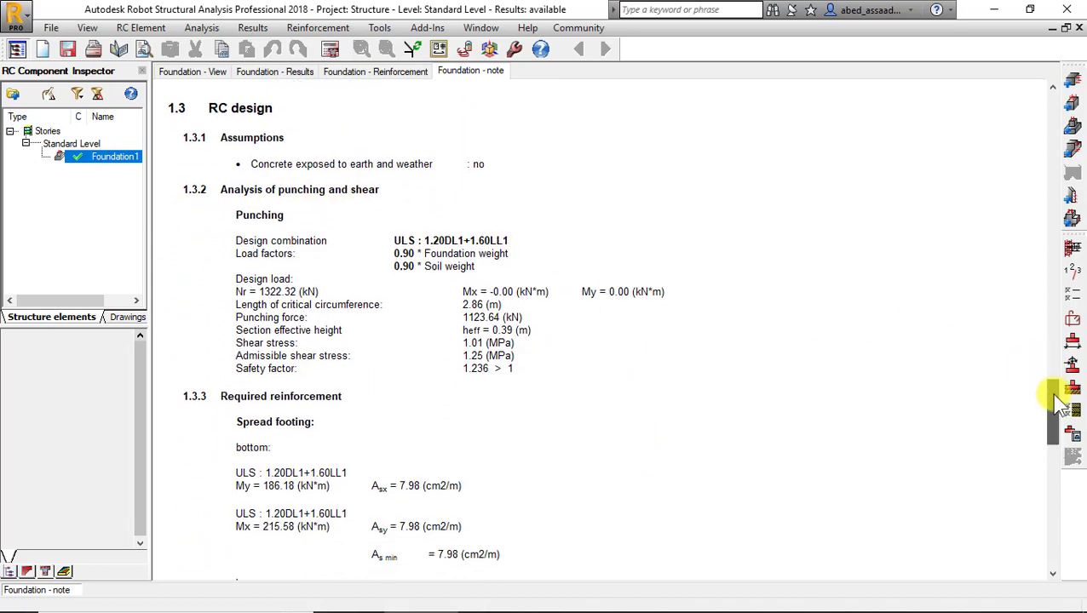
pyautogui.scroll(-6, 1050, 426)
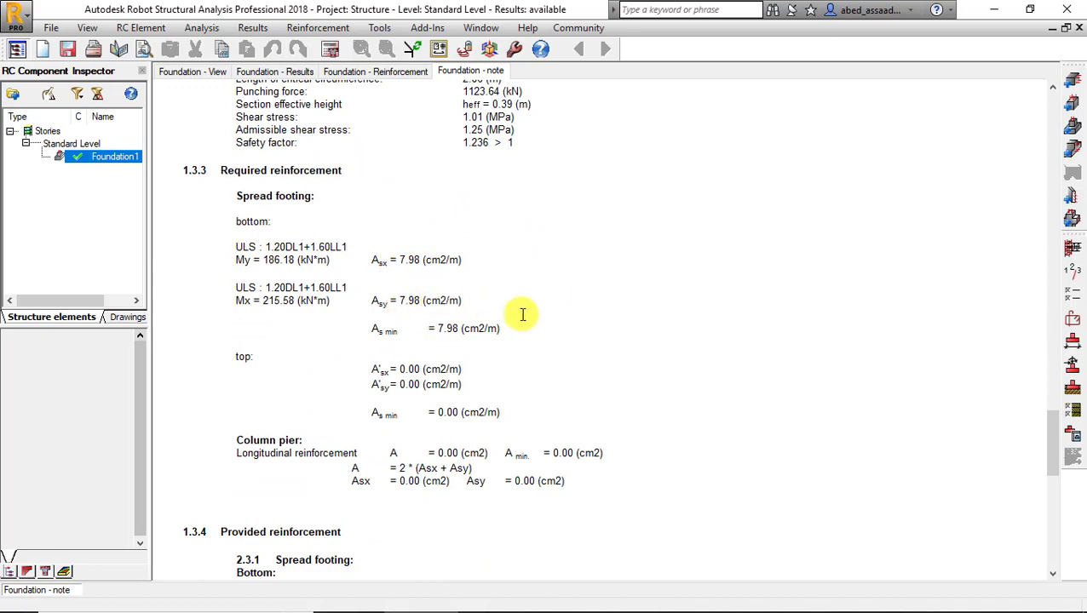
pyautogui.scroll(-3, 247, 453)
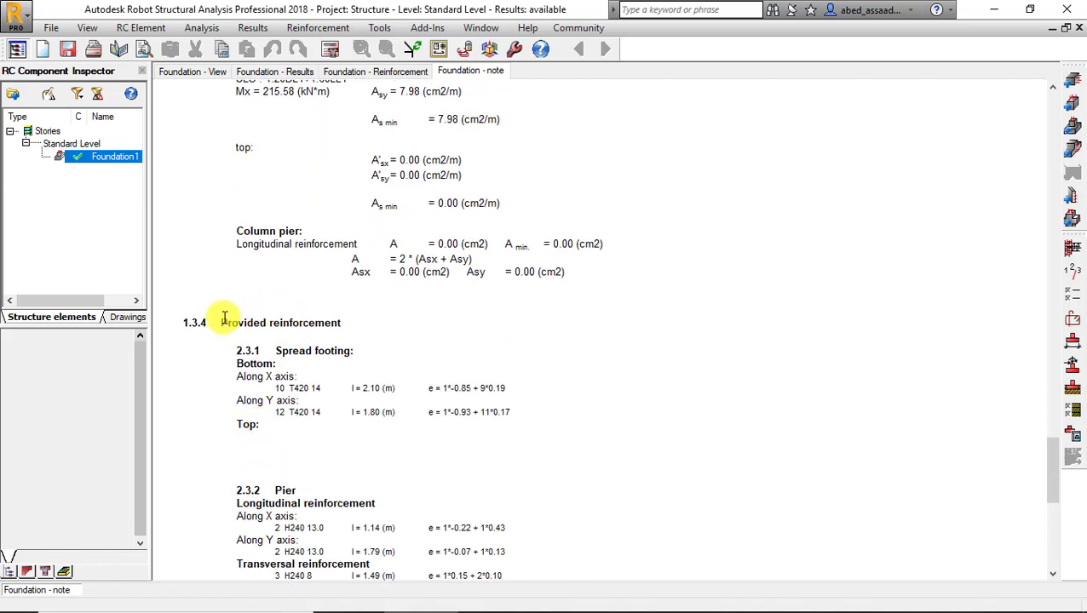
pyautogui.scroll(-5, 281, 341)
pyautogui.scroll(-3, 298, 341)
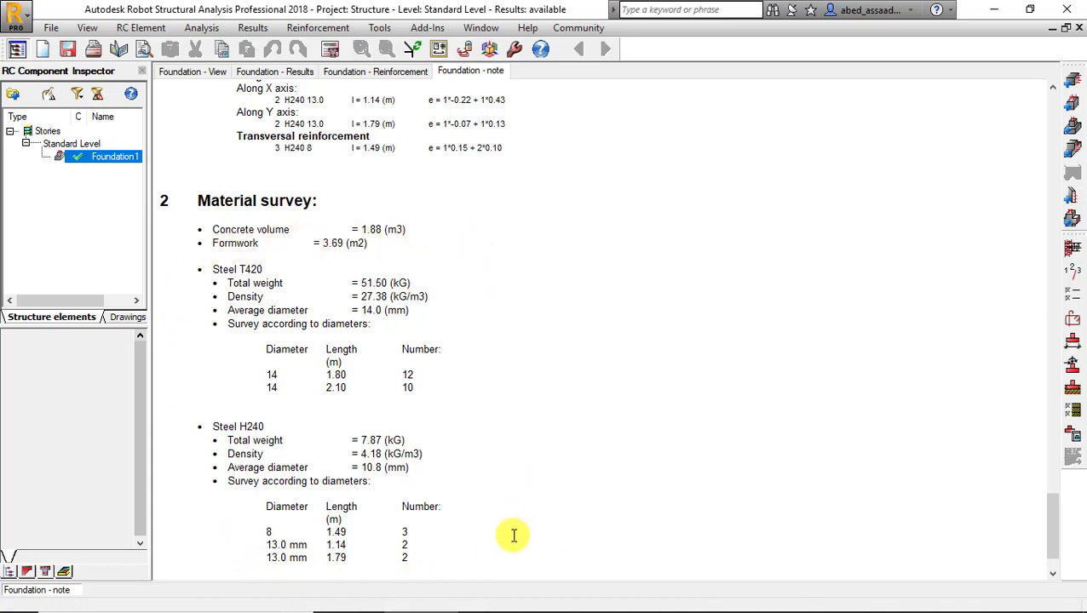
pyautogui.click(785, 600)
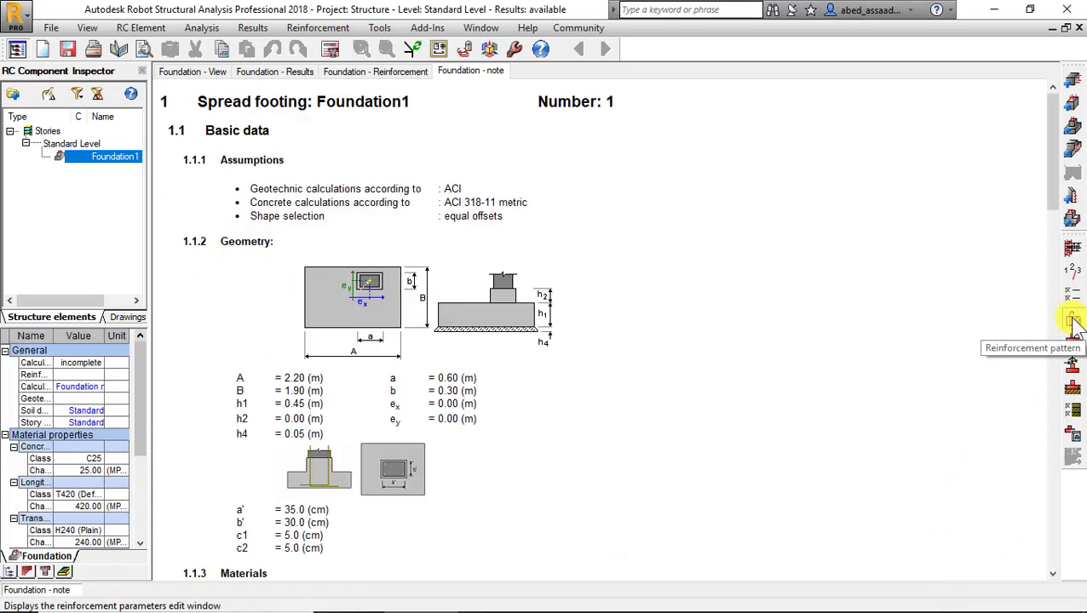
# Review footing bar diameter options, keeping the second-layer diameter automatic.
pyautogui.click(1074, 322)
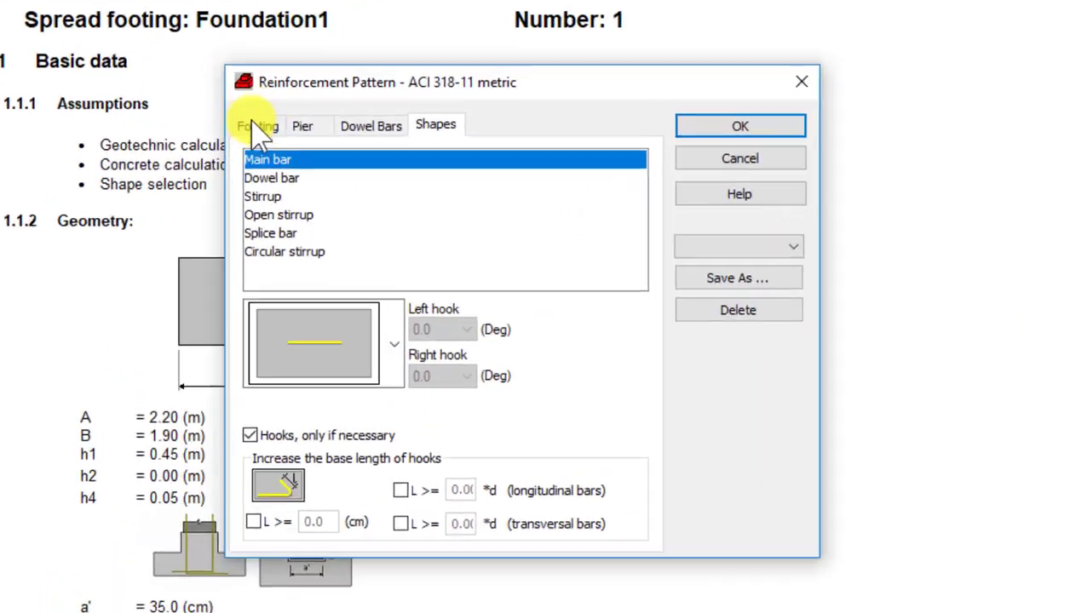
pyautogui.click(361, 174)
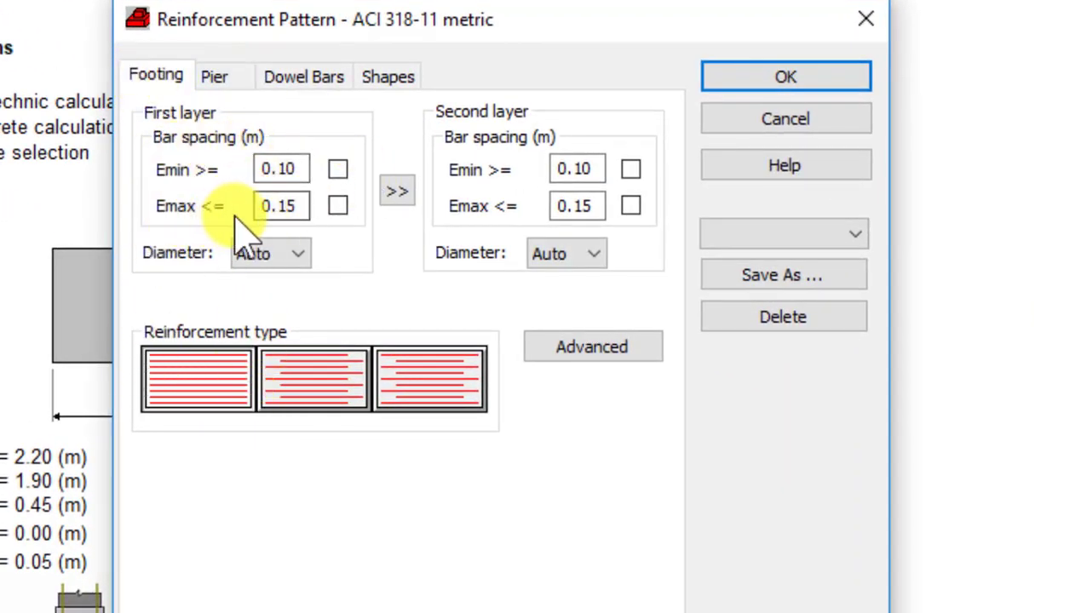
pyautogui.click(266, 256)
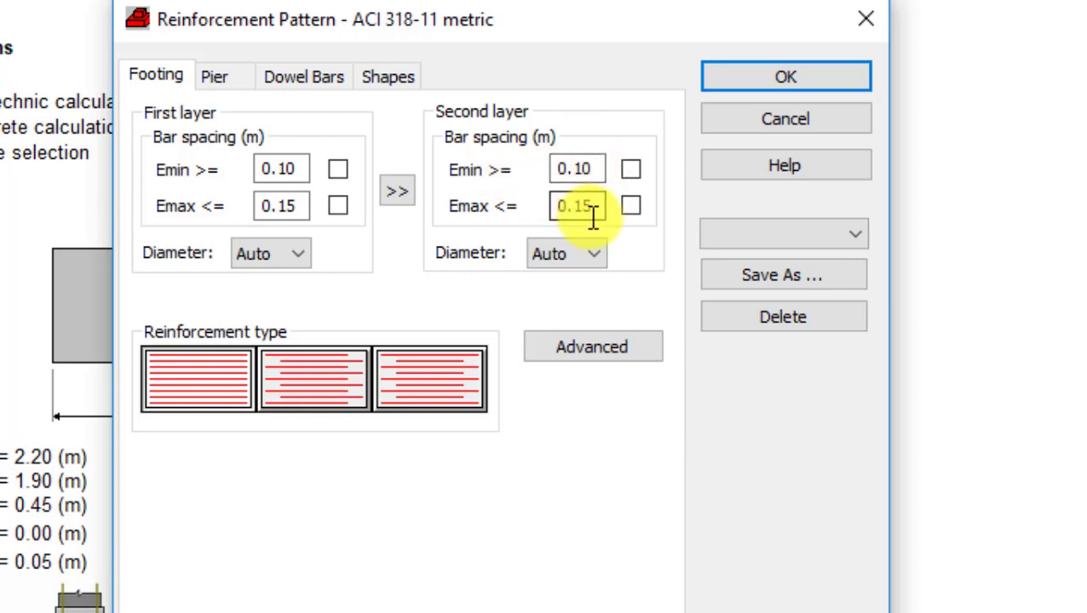
pyautogui.click(594, 255)
pyautogui.click(545, 277)
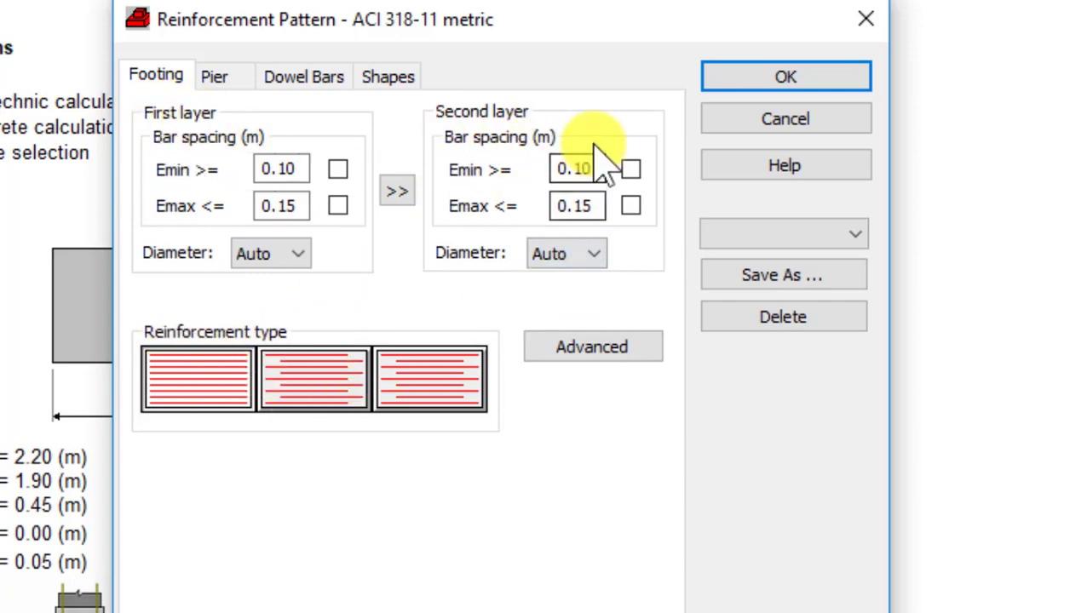
# Set the pier to the top reinforcement type with the first elevation layout.
pyautogui.click(215, 81)
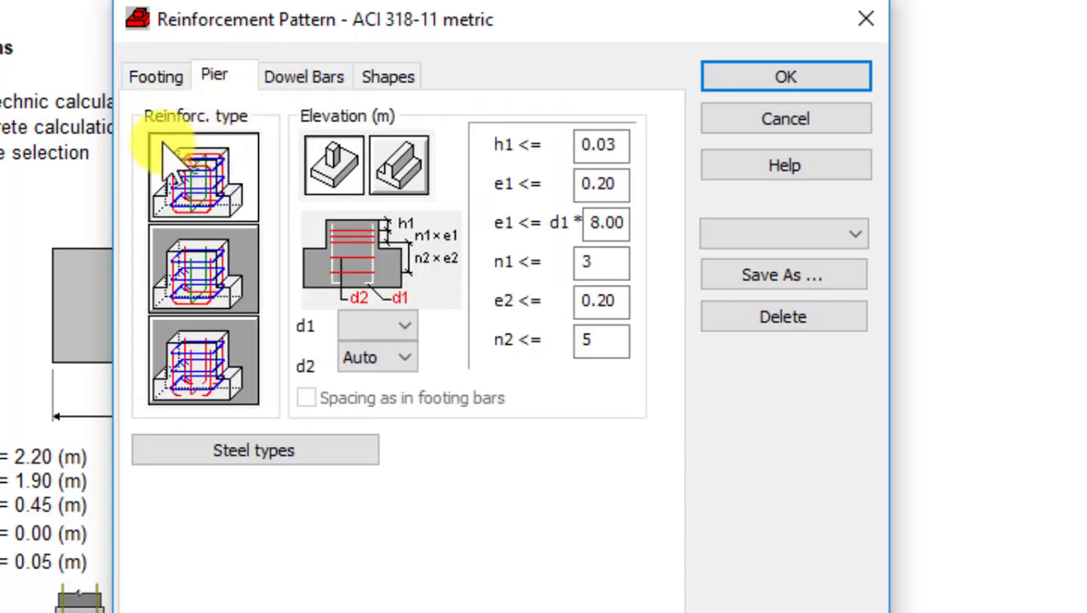
pyautogui.click(223, 247)
pyautogui.click(217, 358)
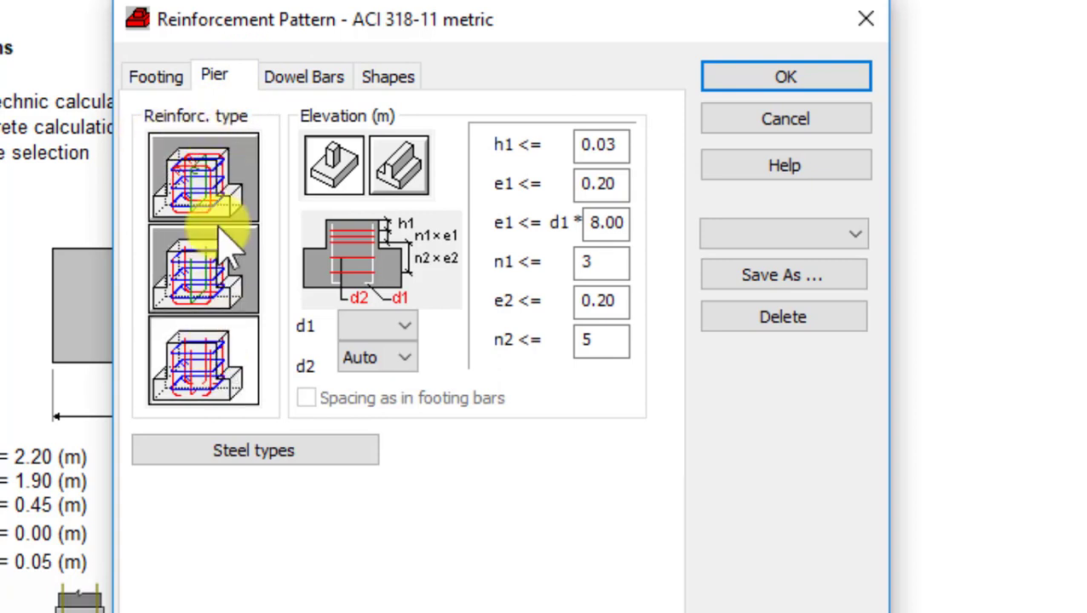
pyautogui.click(215, 181)
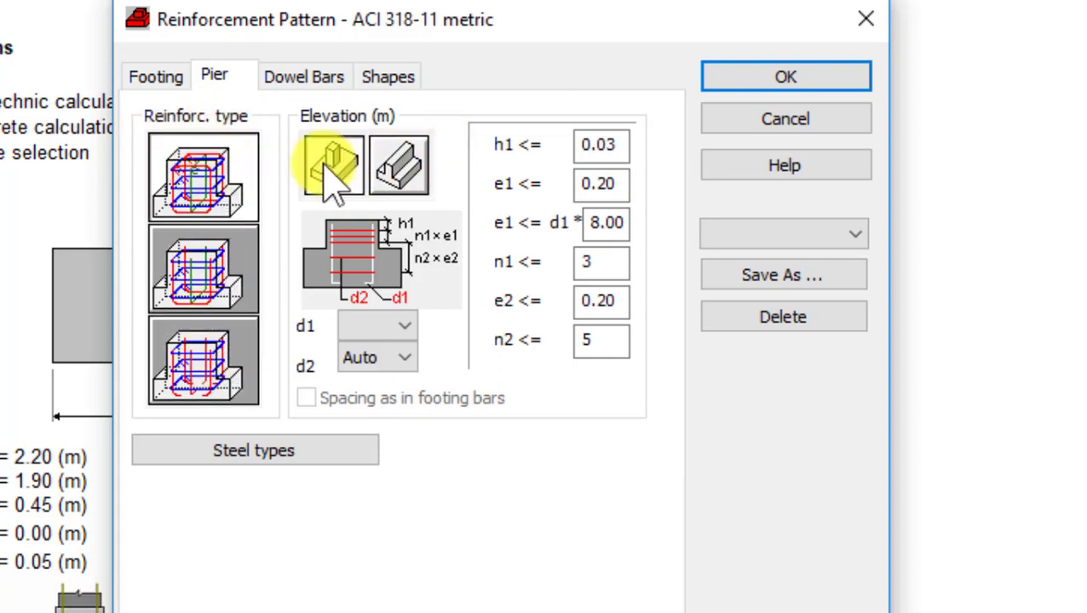
pyautogui.click(400, 298)
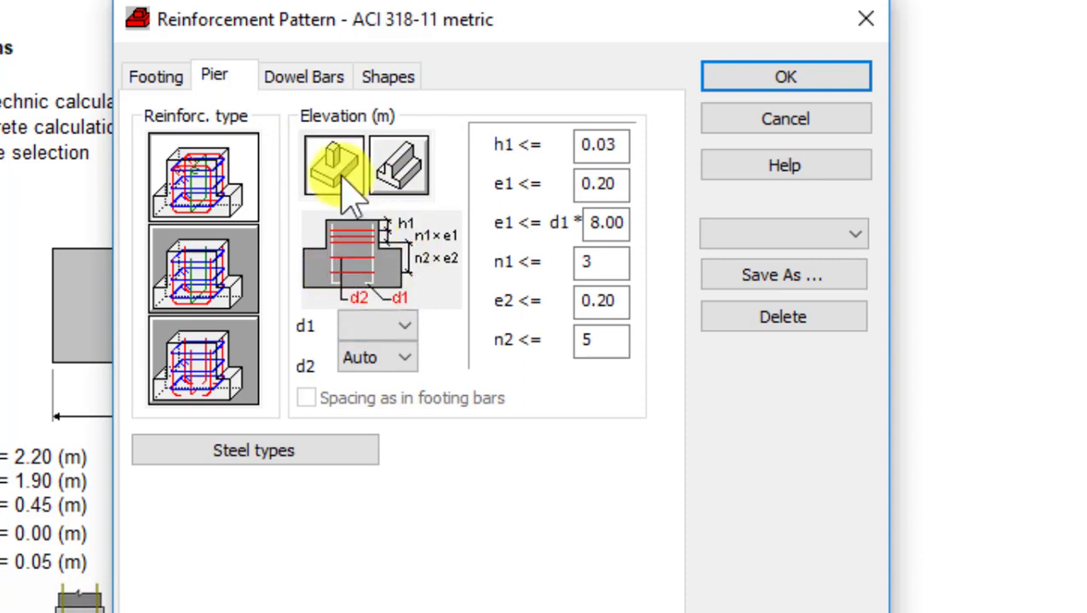
# Review the Dowel Bars and Shapes settings and accept the reinforcement pattern.
pyautogui.click(298, 75)
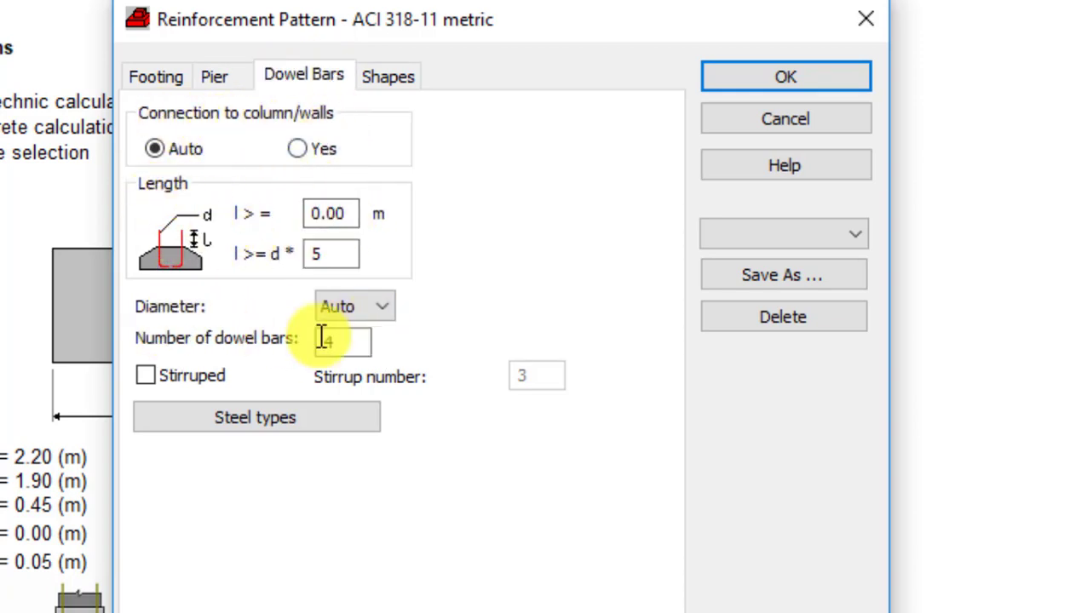
pyautogui.click(390, 75)
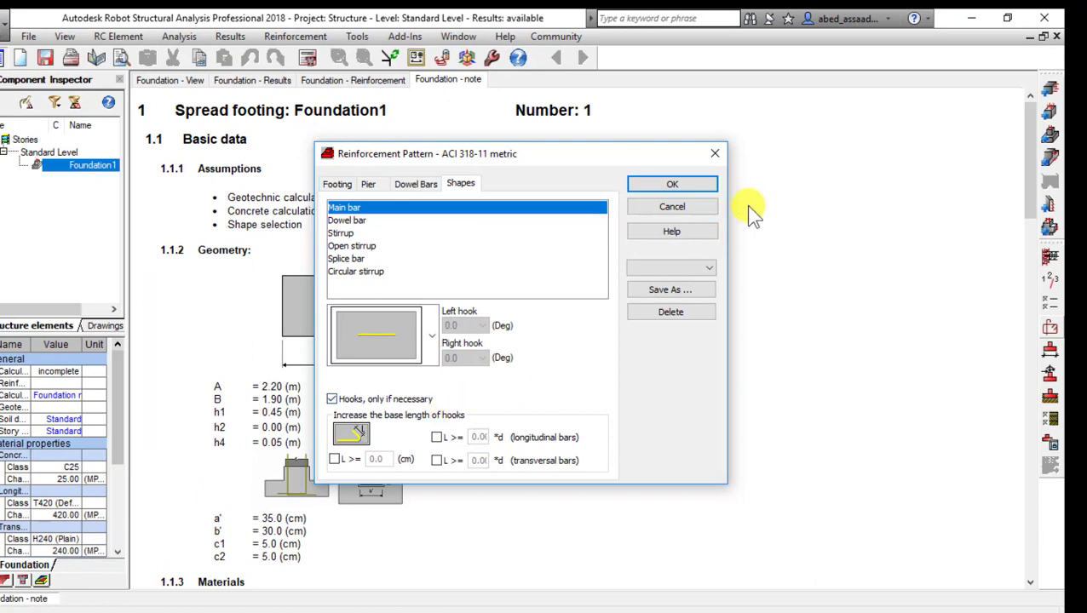
pyautogui.click(715, 153)
# Recalculate the reinforcement and inspect the T14 X- and Y-direction bottom bars in 3D.
pyautogui.click(349, 81)
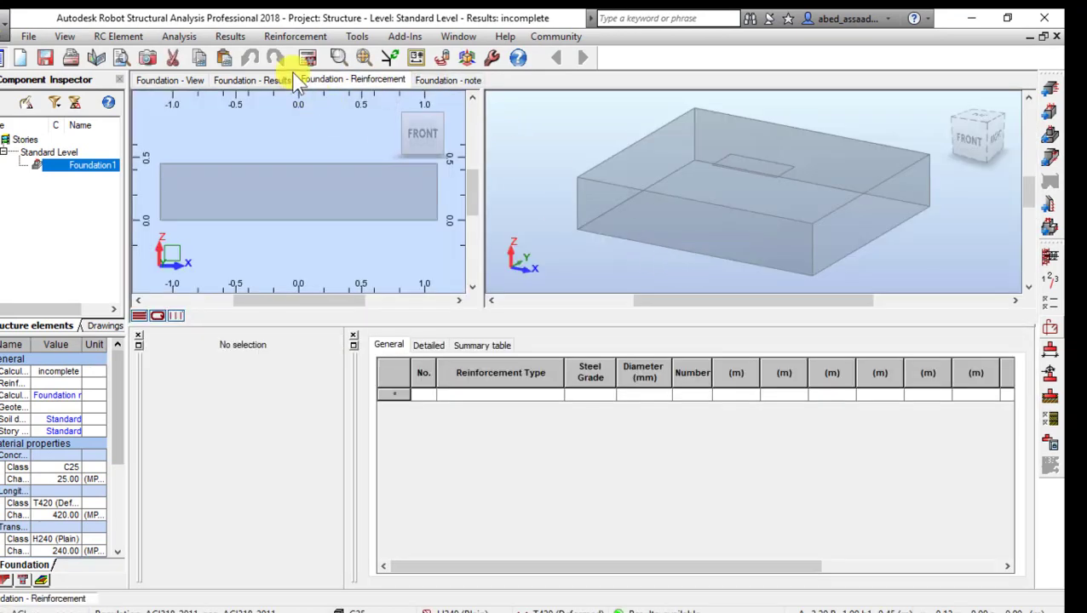
pyautogui.click(295, 35)
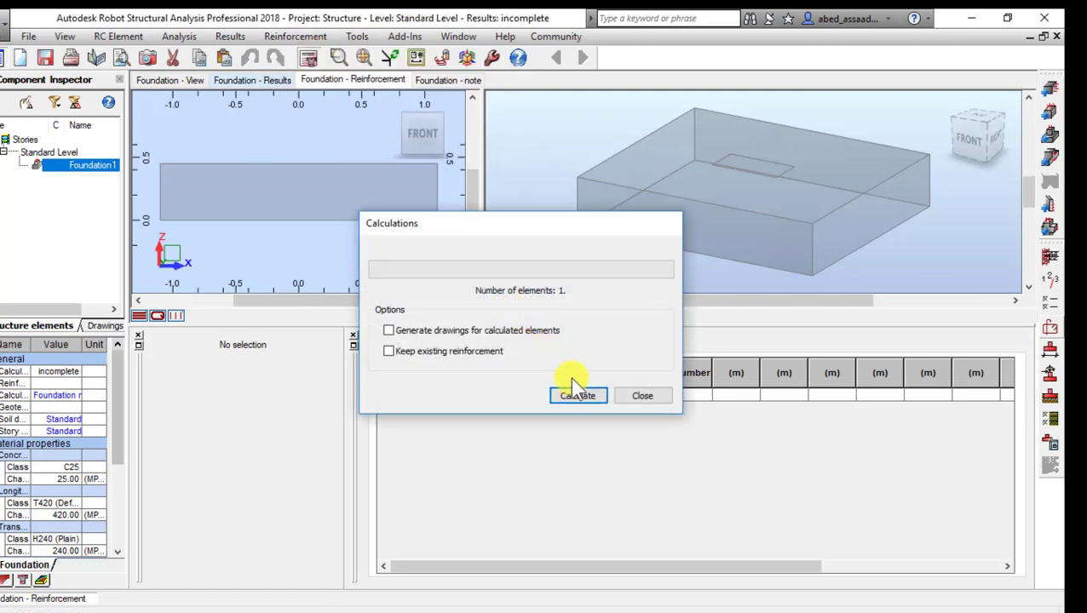
pyautogui.scroll(3, 945, 266)
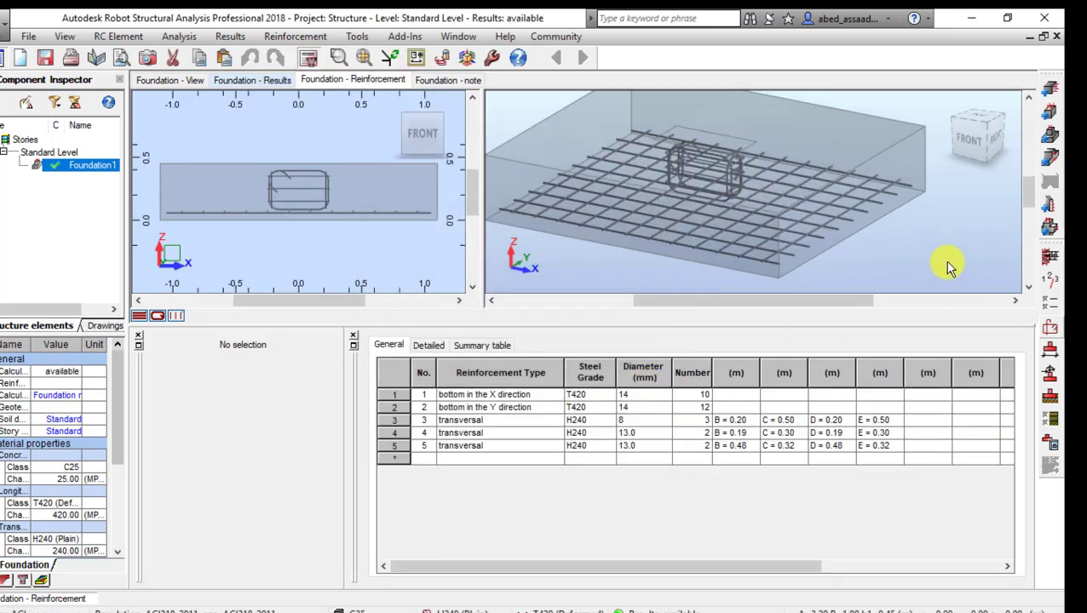
pyautogui.scroll(2, 852, 251)
pyautogui.click(804, 223)
pyautogui.moveTo(805, 224)
pyautogui.keyDown('shift'); pyautogui.mouseDown(button='middle')
pyautogui.moveTo(849, 254)
pyautogui.moveTo(703, 238)
pyautogui.moveTo(723, 249)
pyautogui.mouseUp(button='middle'); pyautogui.keyUp('shift')
pyautogui.click(722, 247)
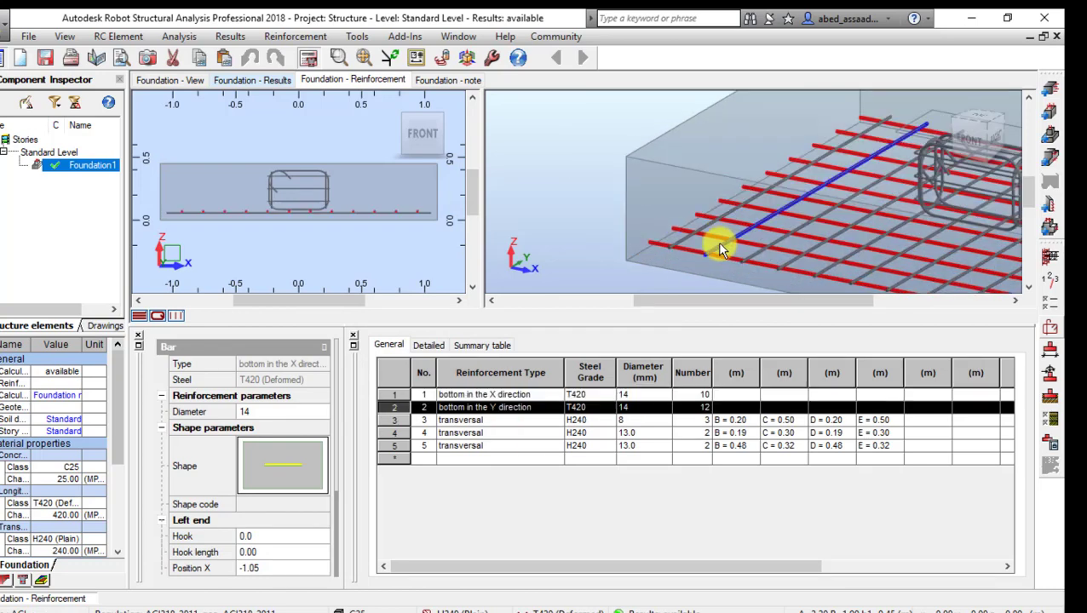
pyautogui.scroll(-3, 596, 225)
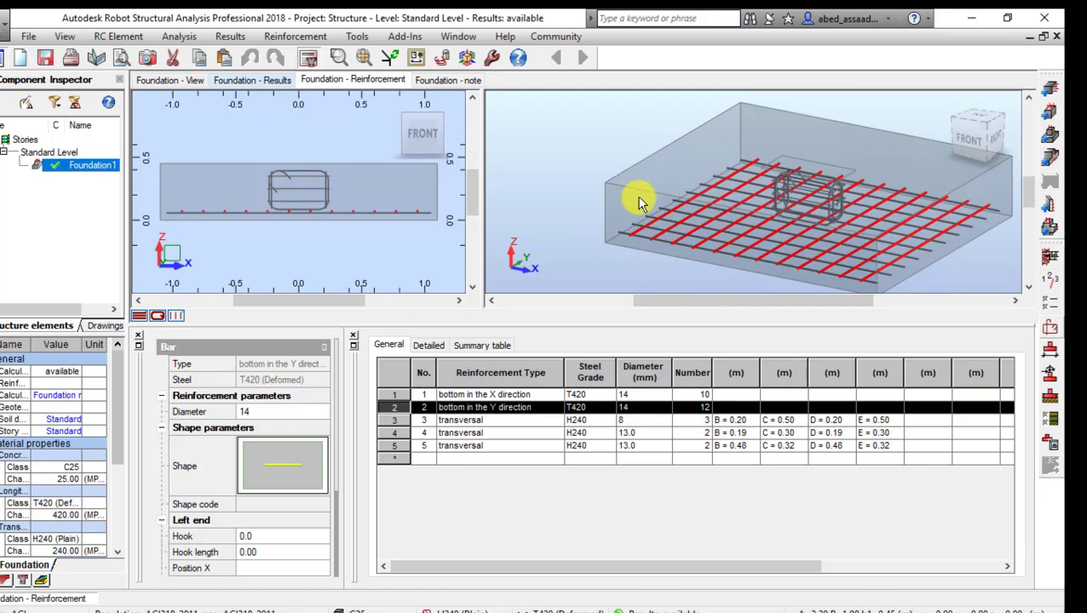
pyautogui.click(564, 194)
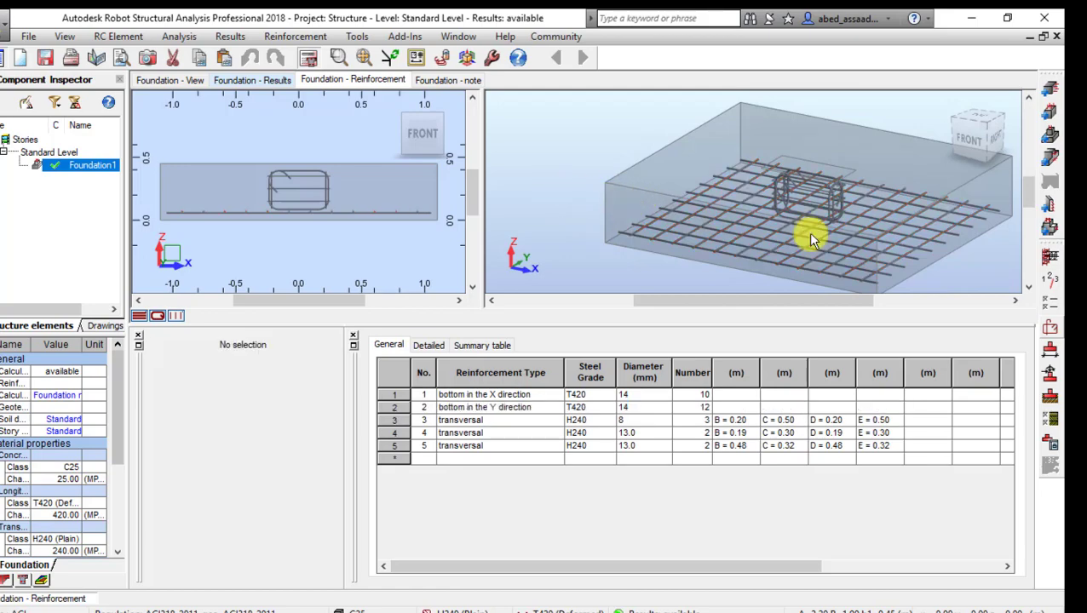
# Give the main bars U-shaped hooks with L ≥ 20 cm, recalculate, and inspect them.
pyautogui.click(1053, 336)
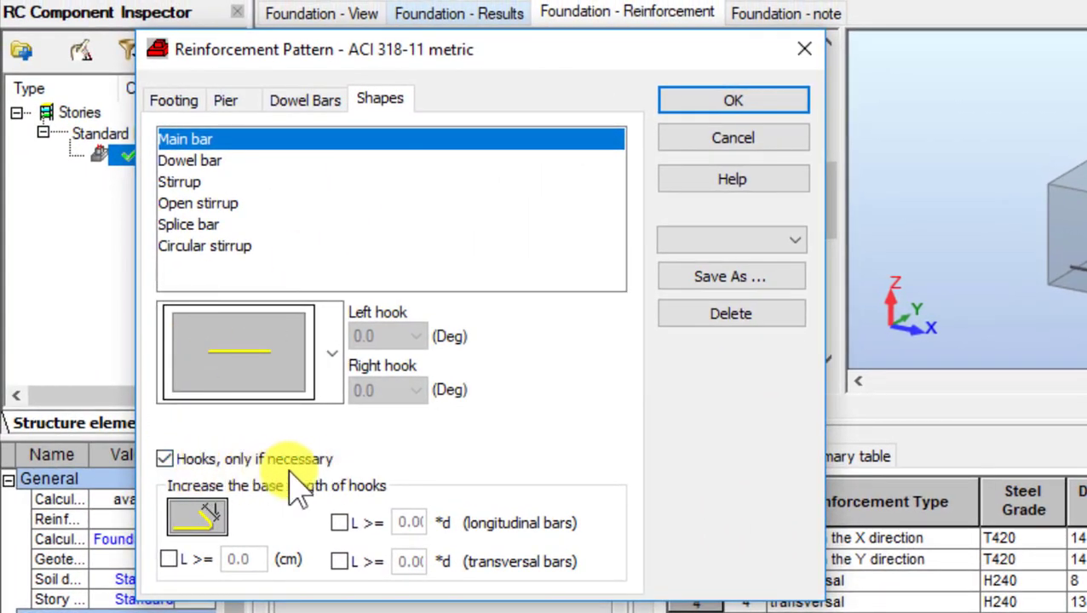
pyautogui.click(166, 459)
pyautogui.click(317, 341)
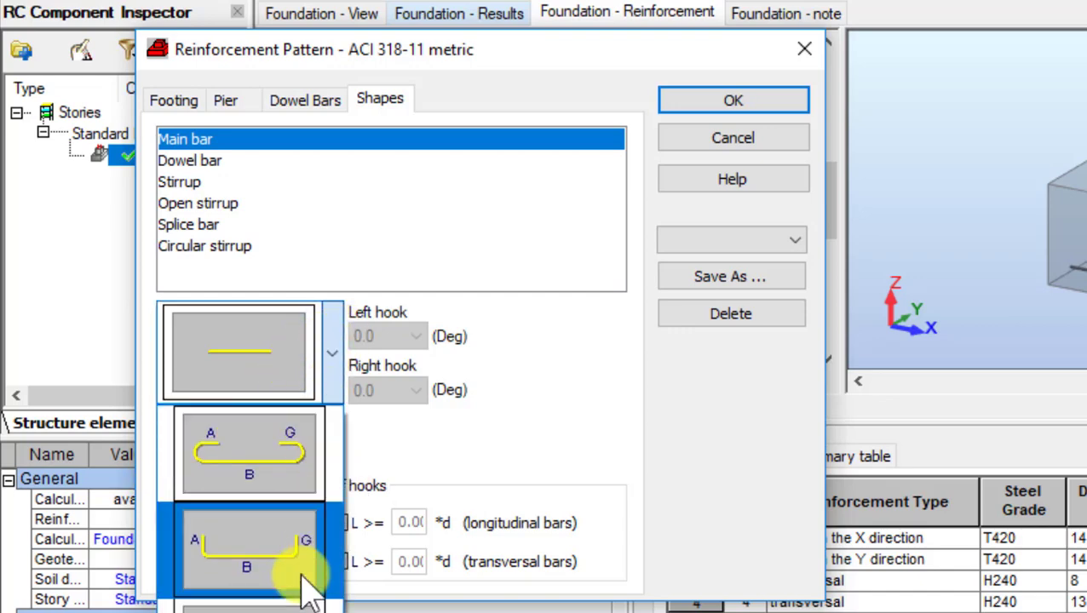
pyautogui.click(295, 566)
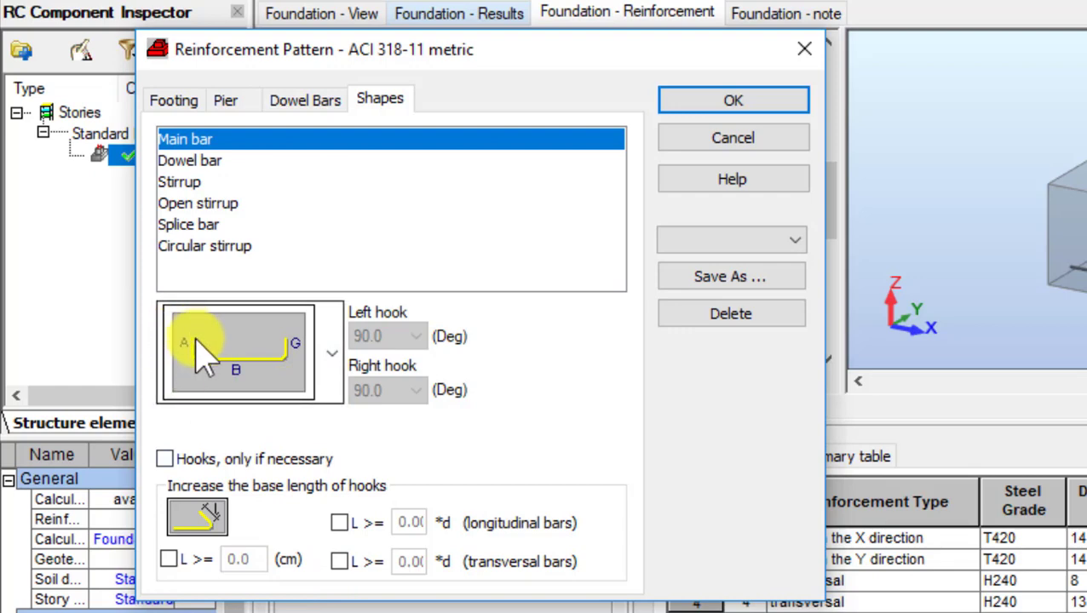
pyautogui.click(169, 559)
pyautogui.click(258, 561)
pyautogui.write('20')
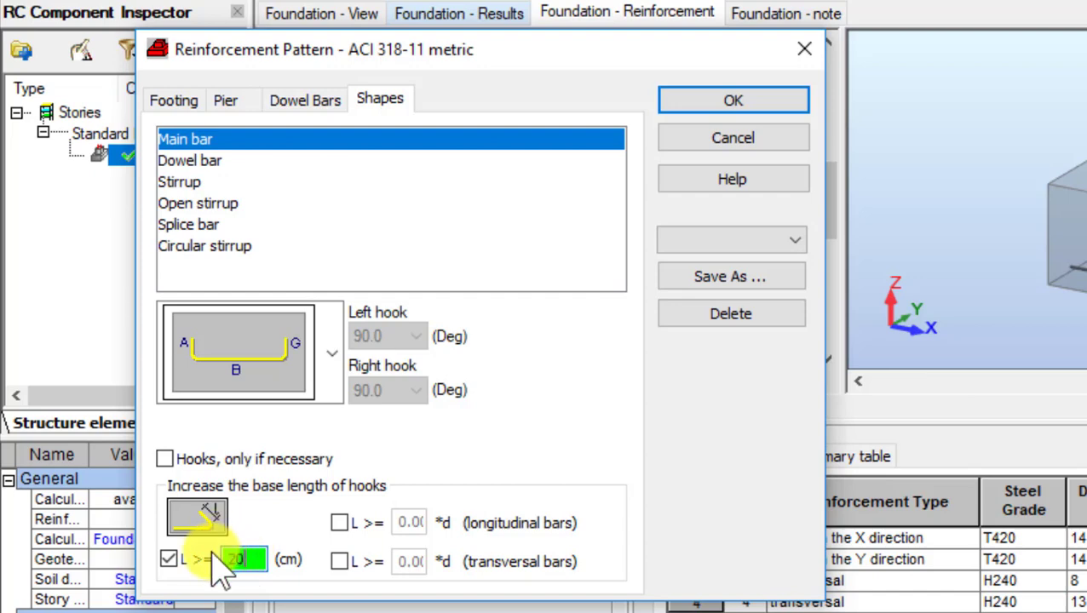
pyautogui.click(769, 104)
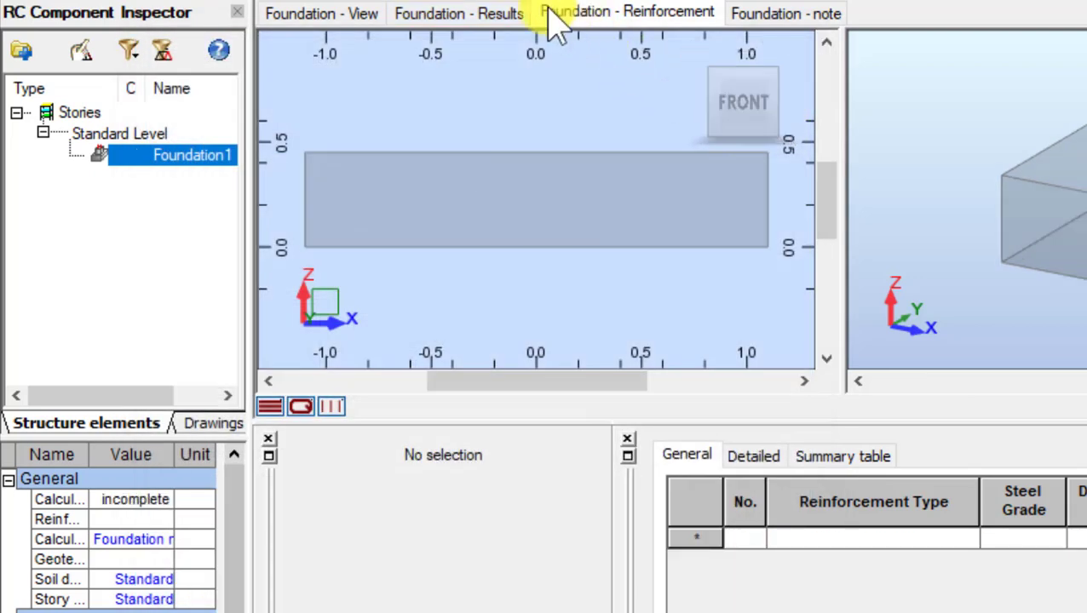
pyautogui.click(970, 538)
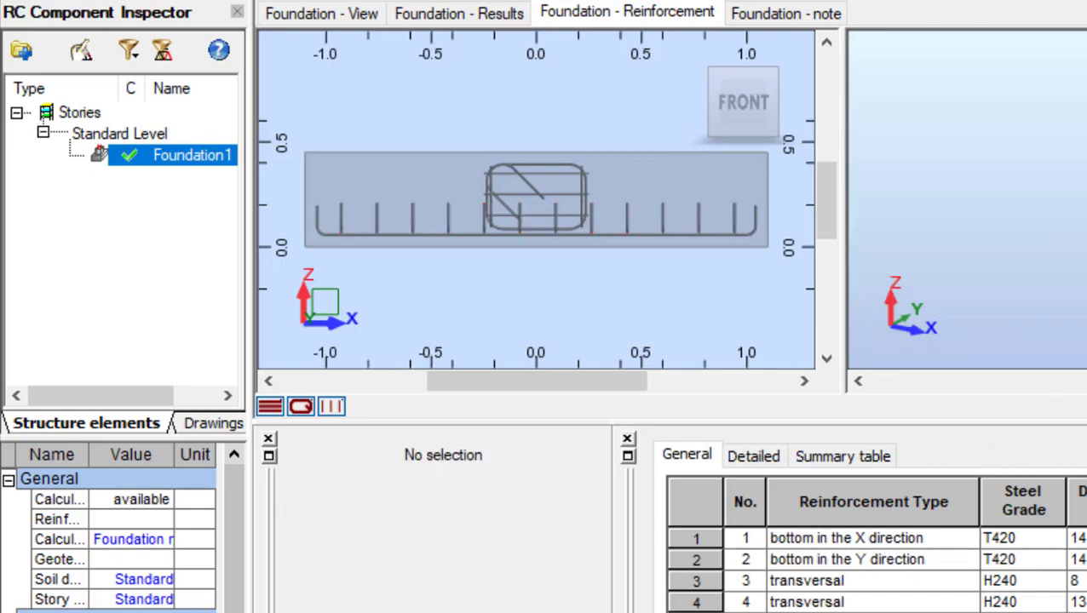
pyautogui.click(696, 559)
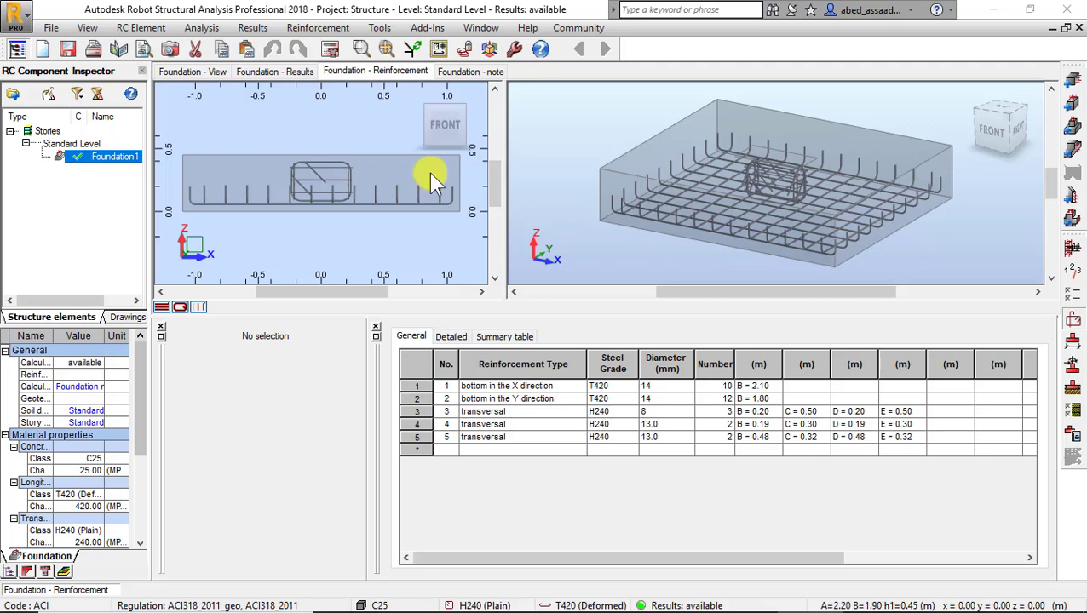
# Fix the footing plan at A = 2.1 m and B = 2.0 m, then recalculate.
pyautogui.click(183, 71)
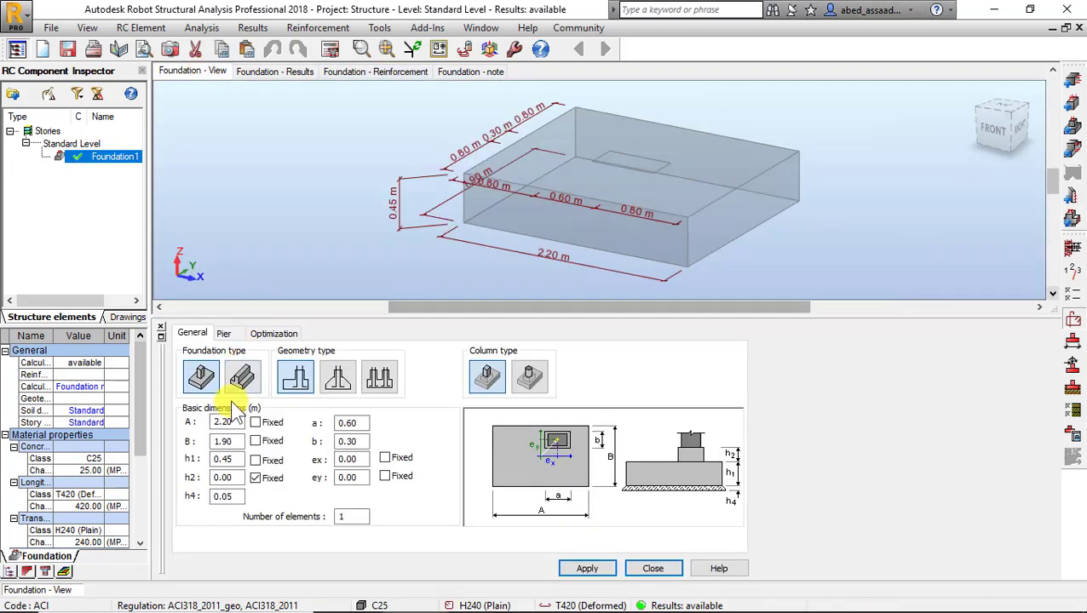
pyautogui.doubleClick(240, 421)
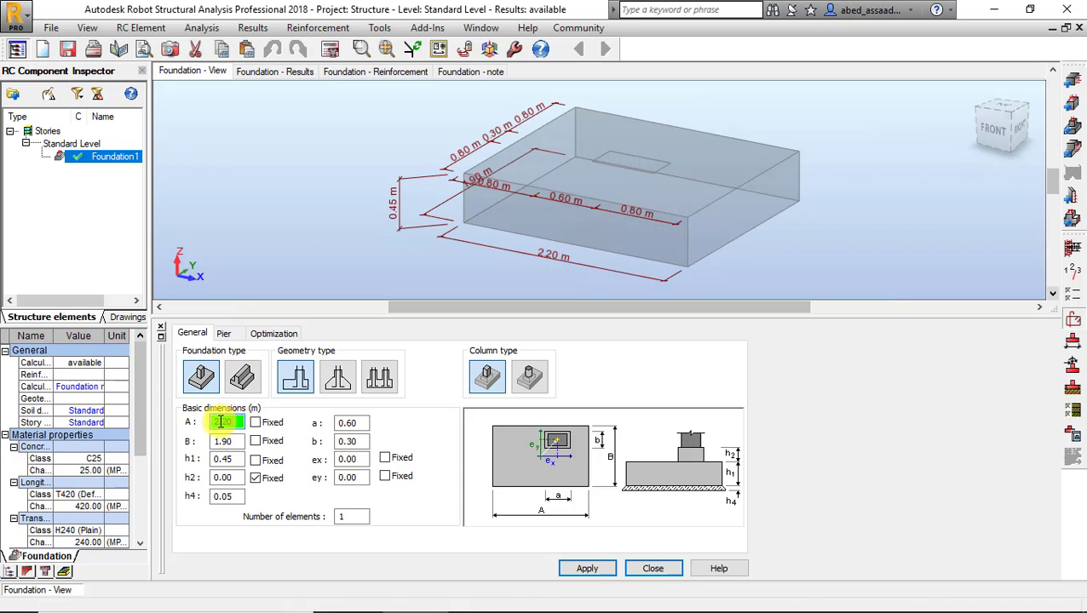
pyautogui.doubleClick(215, 422)
pyautogui.click(475, 177)
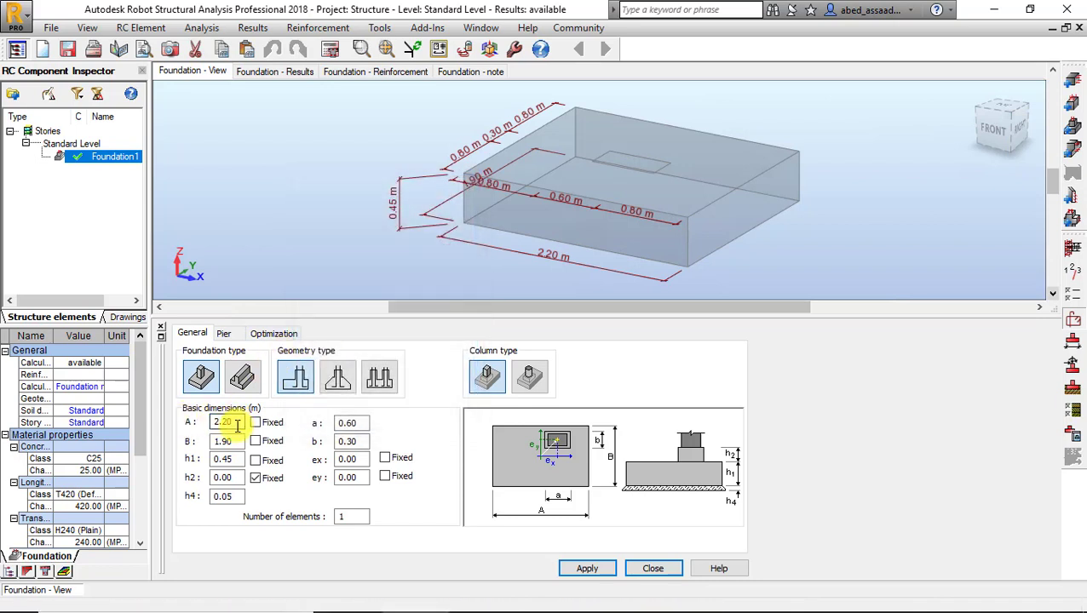
pyautogui.doubleClick(238, 423)
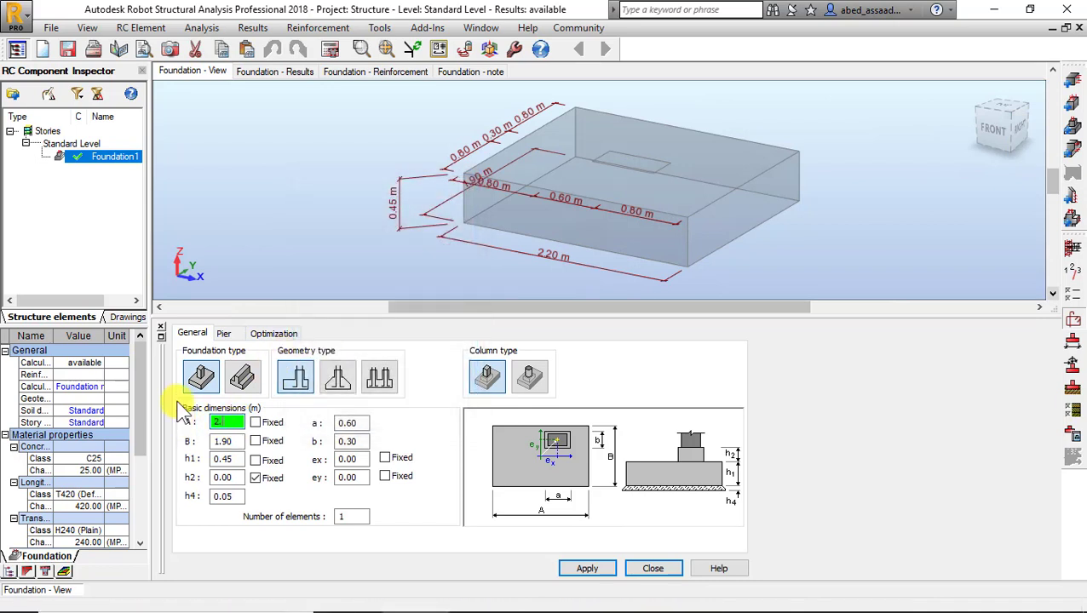
pyautogui.press('Tab')
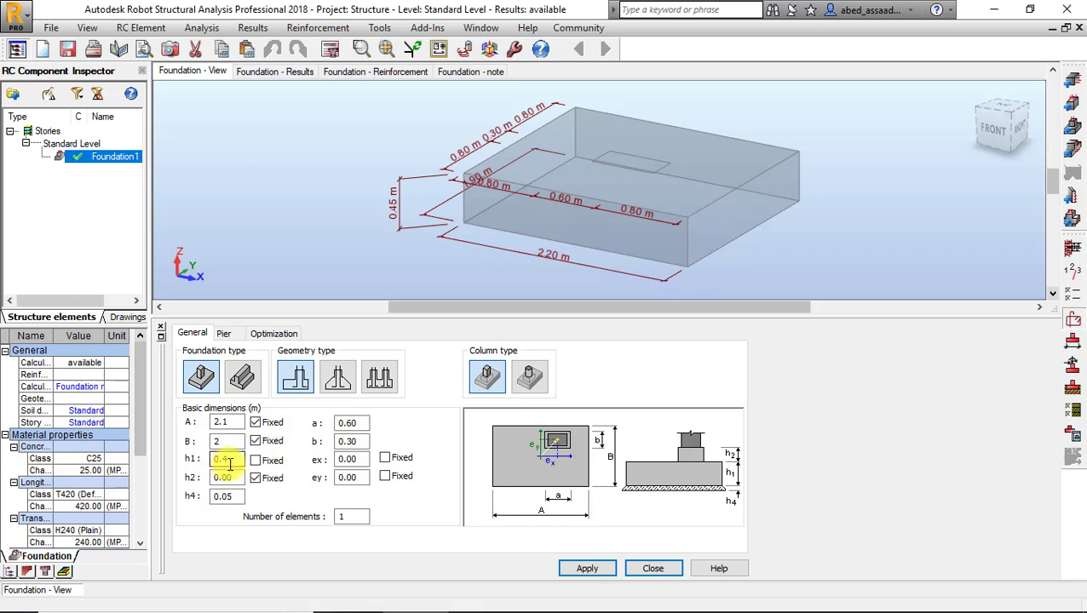
pyautogui.click(596, 568)
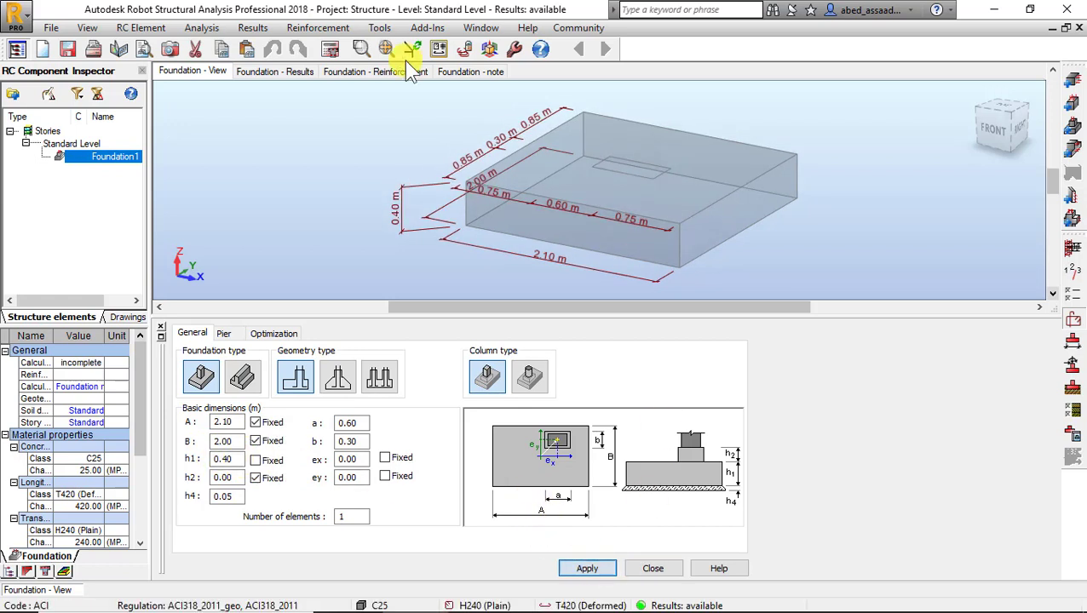
pyautogui.click(332, 49)
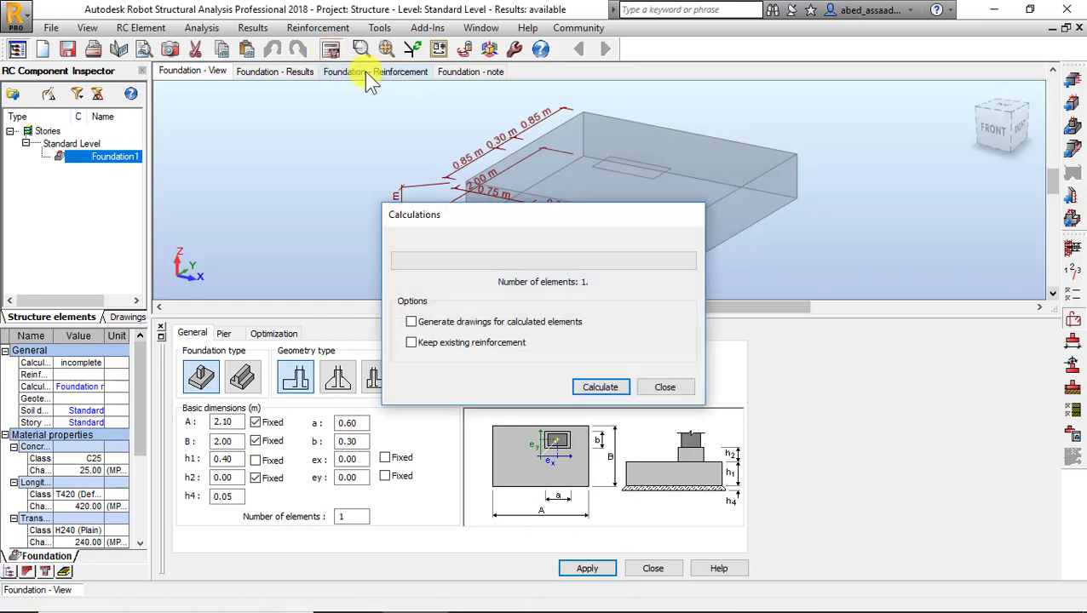
pyautogui.click(596, 386)
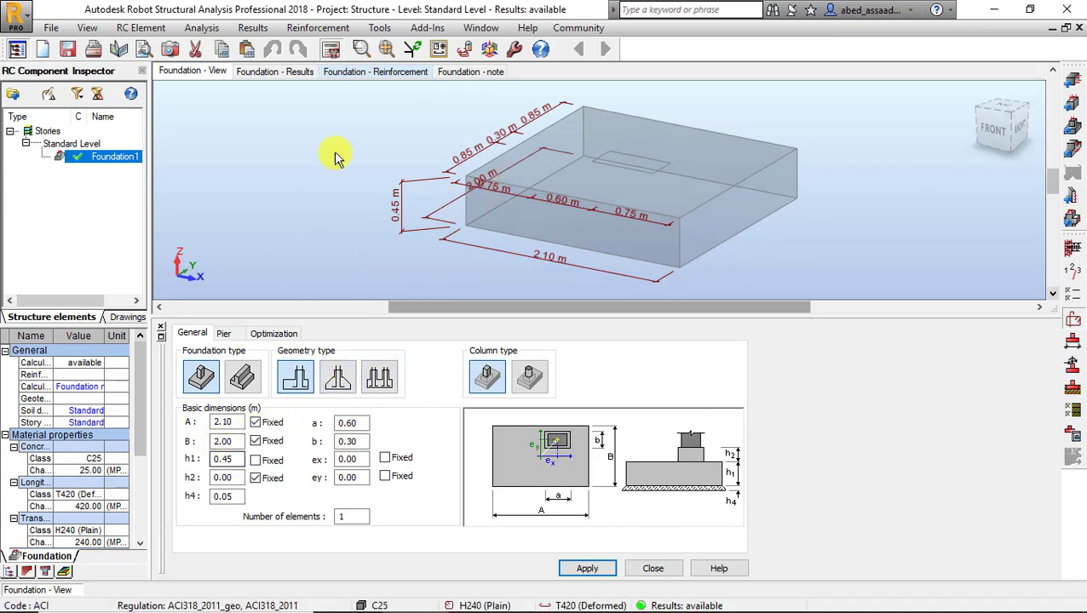
# Check the reinforcement, lock the h1 depth, and recalculate the footing.
pyautogui.click(375, 73)
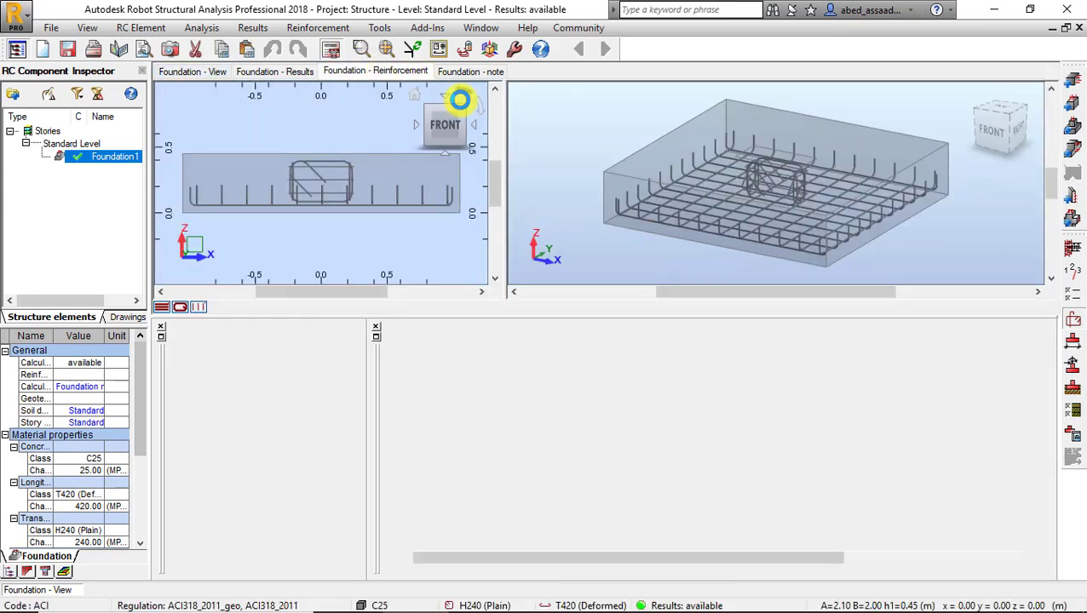
pyautogui.click(175, 73)
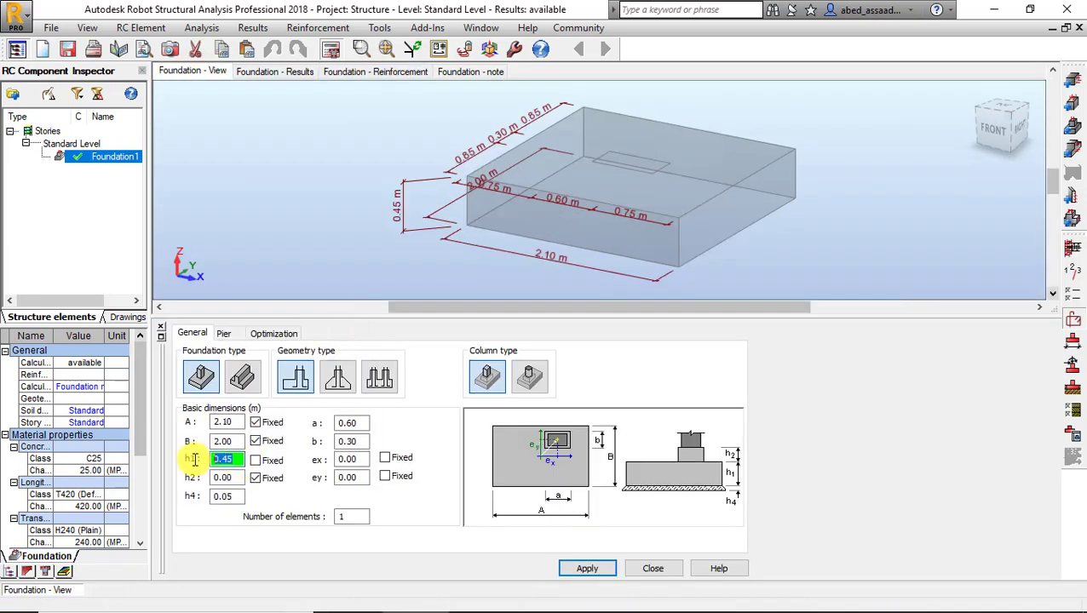
pyautogui.click(256, 460)
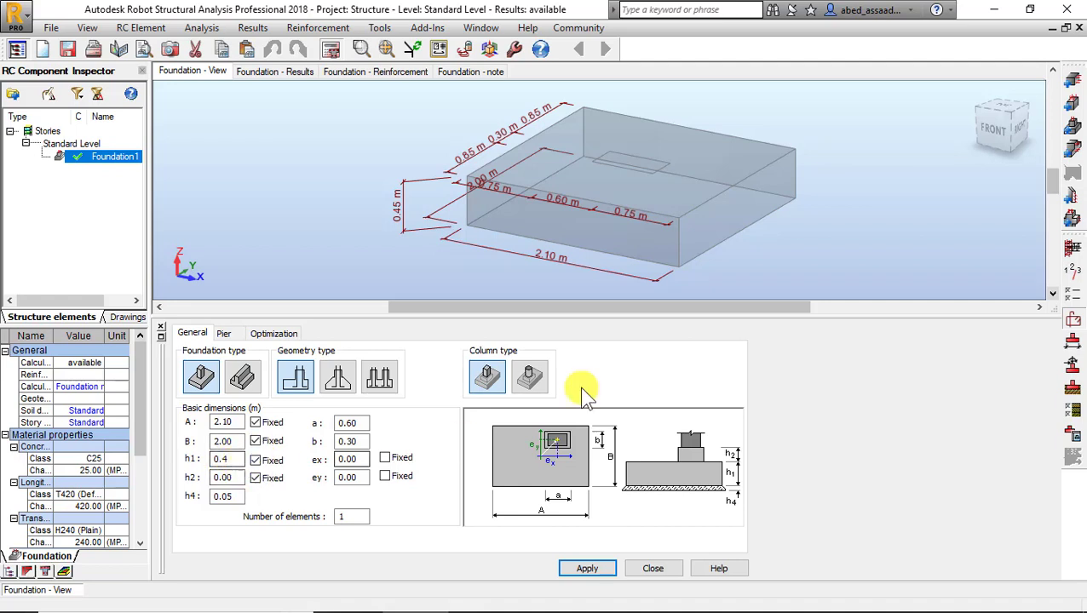
pyautogui.click(331, 48)
pyautogui.click(598, 387)
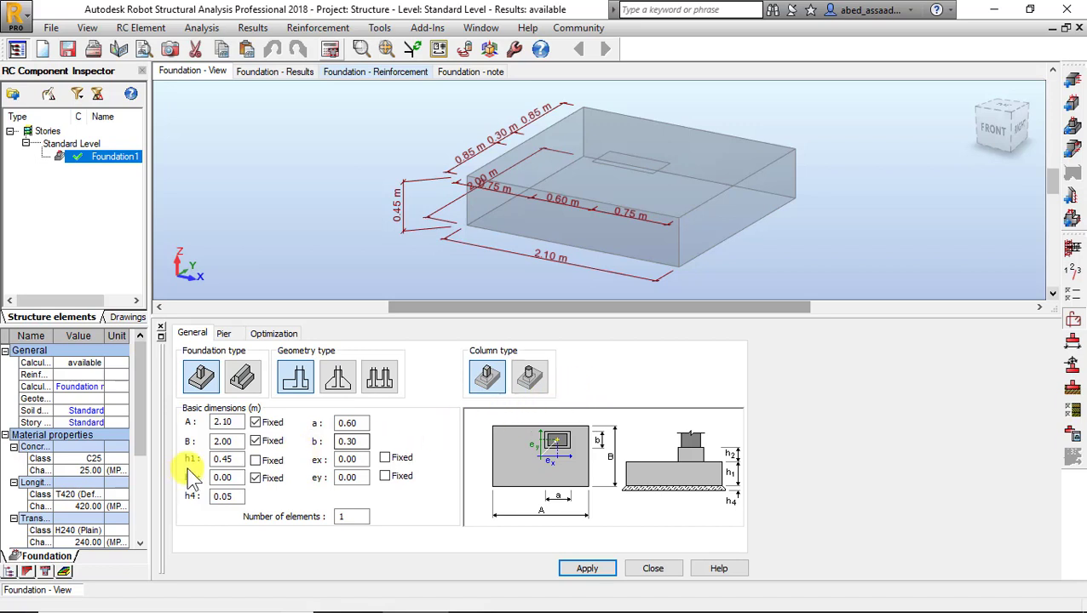
# Fix h1 at 0.4 m and rerun the design, which fails the punching check.
pyautogui.doubleClick(219, 458)
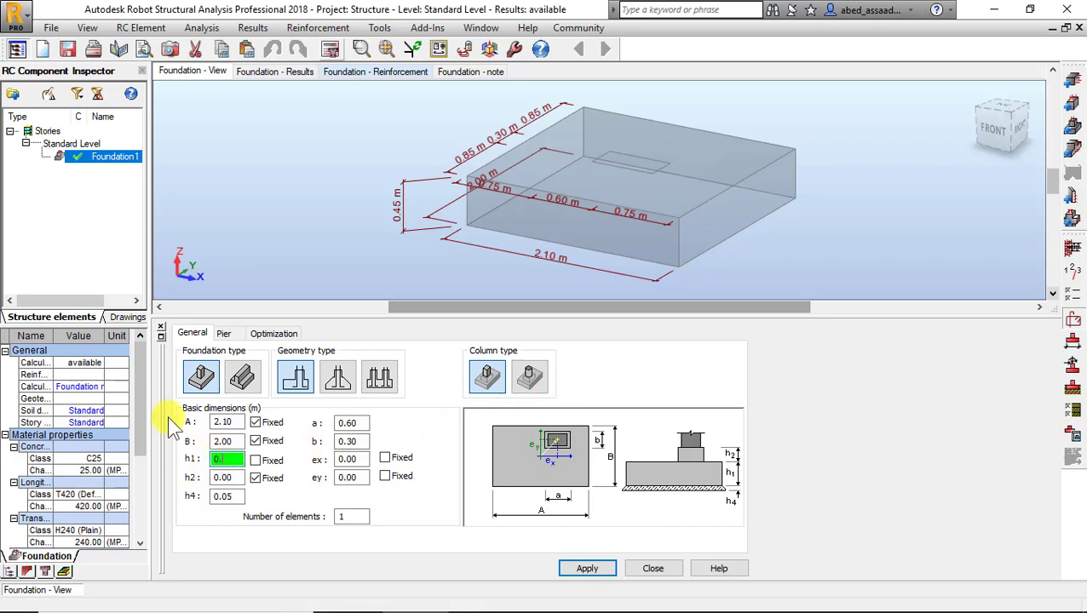
pyautogui.write('4')
pyautogui.click(255, 460)
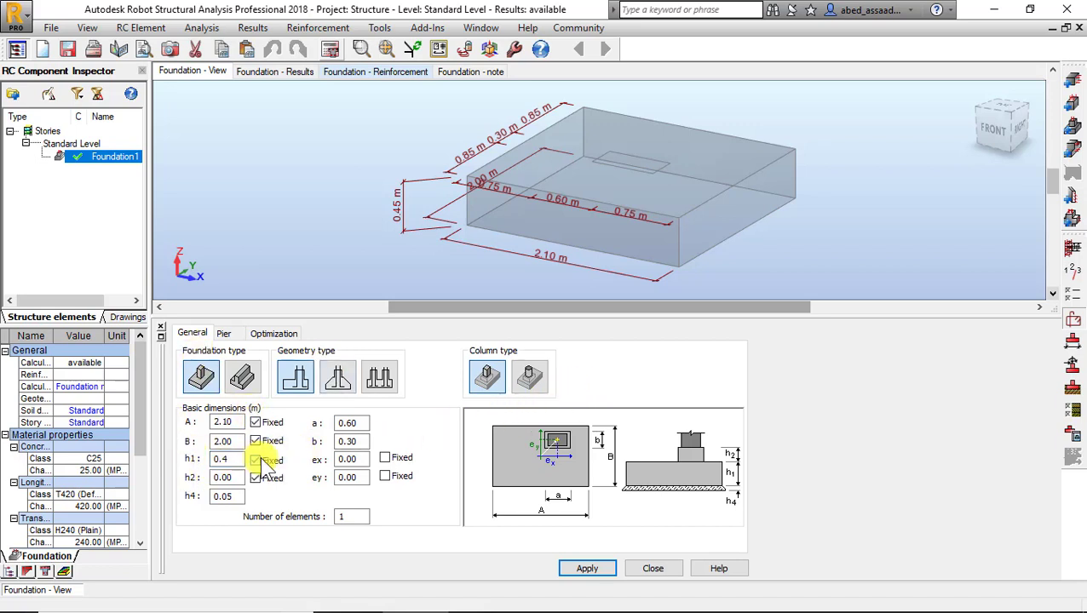
pyautogui.click(566, 562)
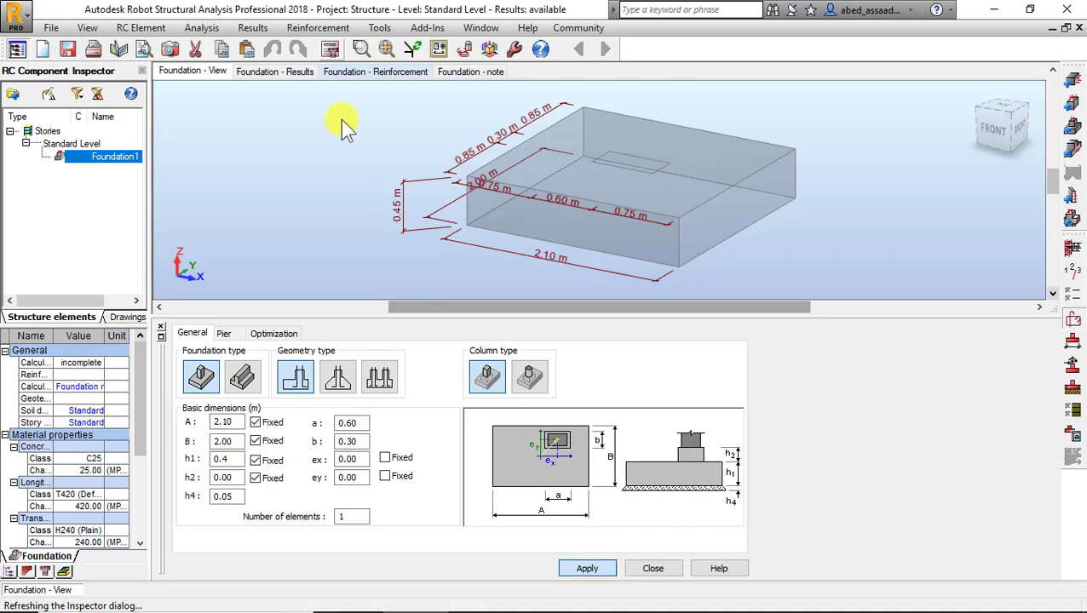
pyautogui.click(330, 49)
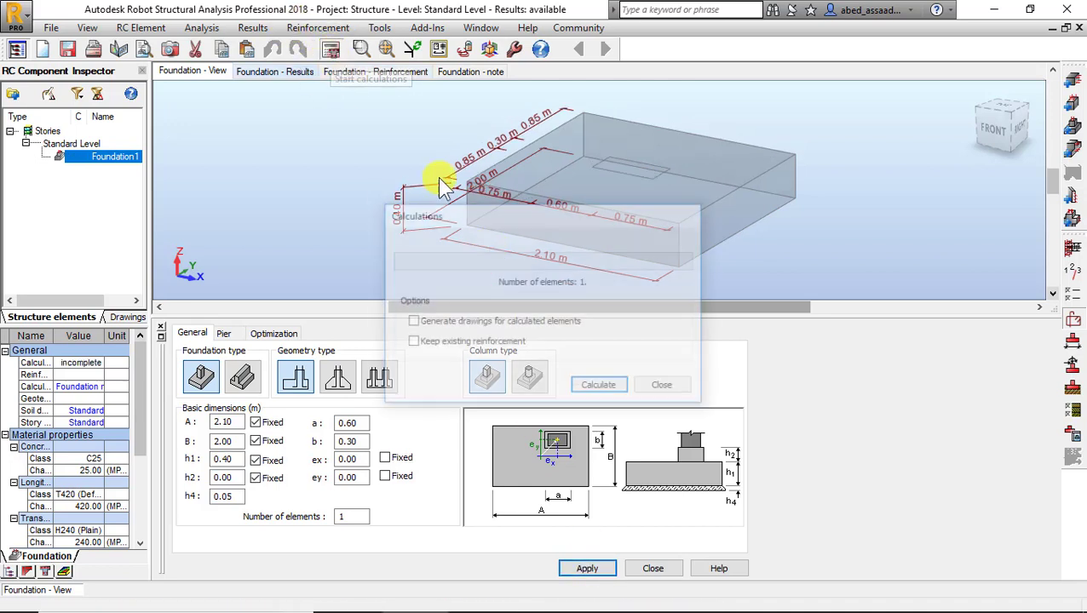
pyautogui.click(585, 388)
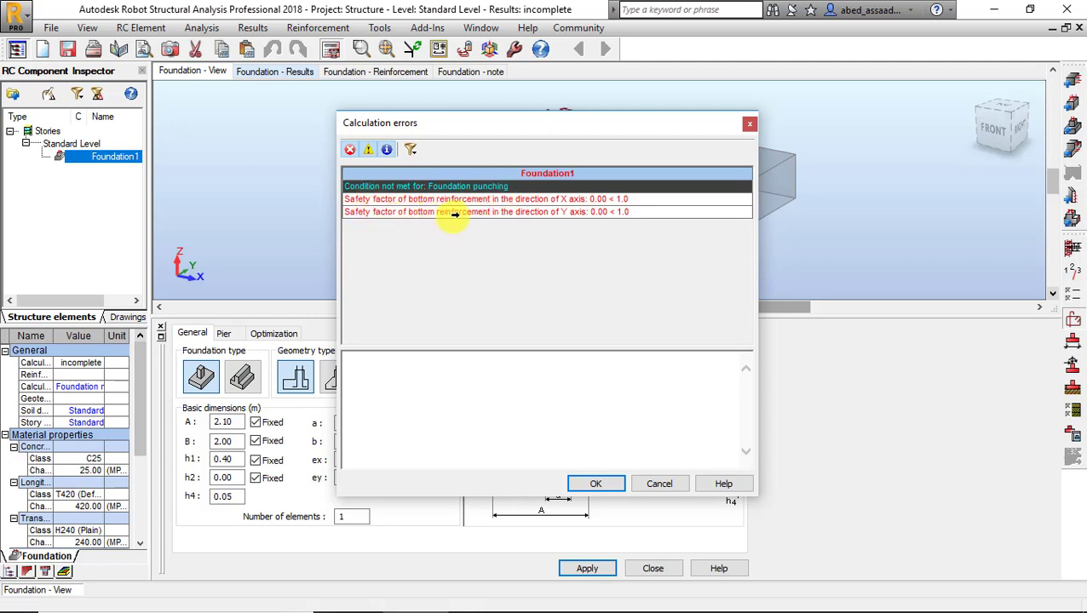
# Unfix h1, choose Square footing optimization, and recalculate.
pyautogui.click(749, 125)
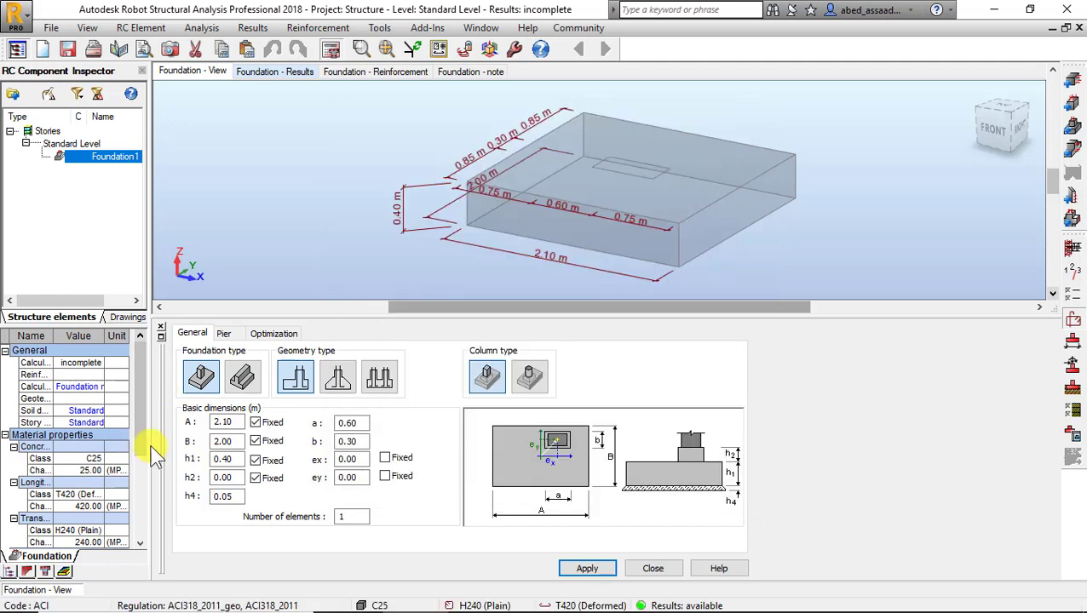
pyautogui.click(255, 460)
pyautogui.moveTo(235, 460); pyautogui.dragTo(189, 454)
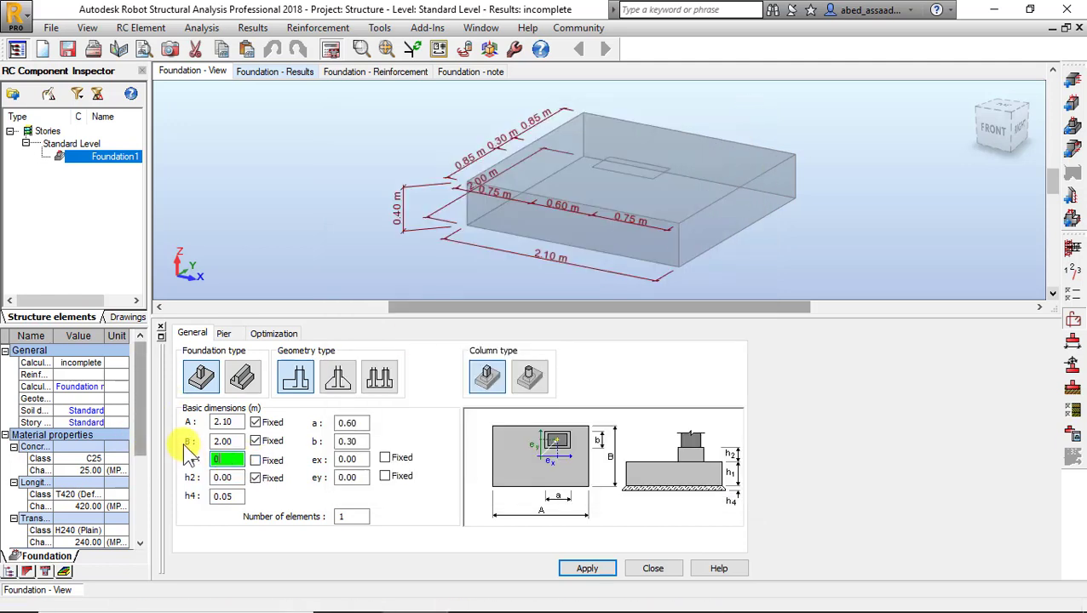
pyautogui.write('.45')
pyautogui.click(273, 333)
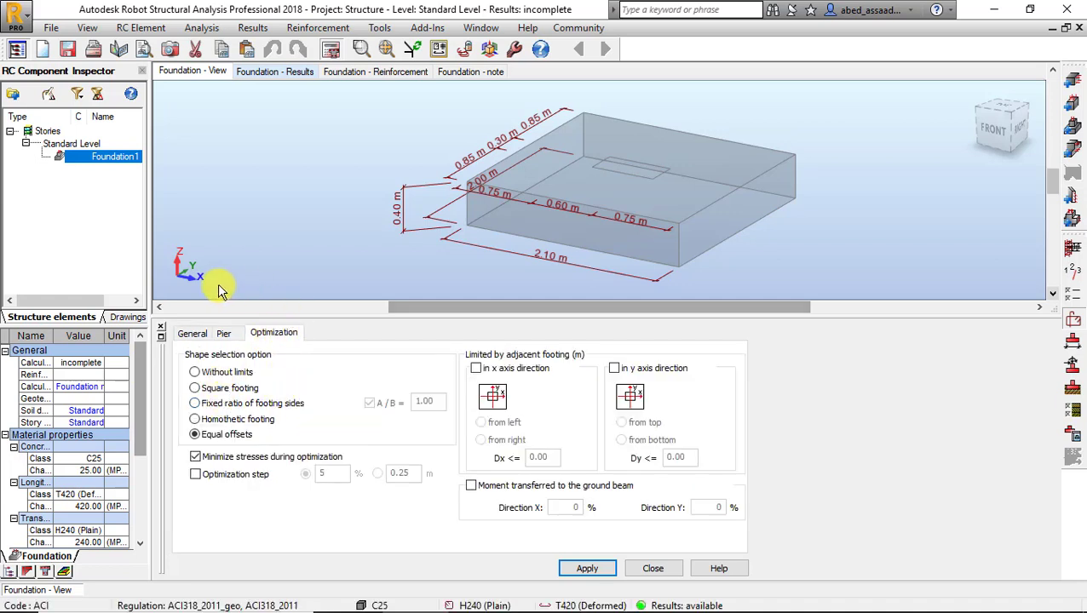
pyautogui.click(584, 568)
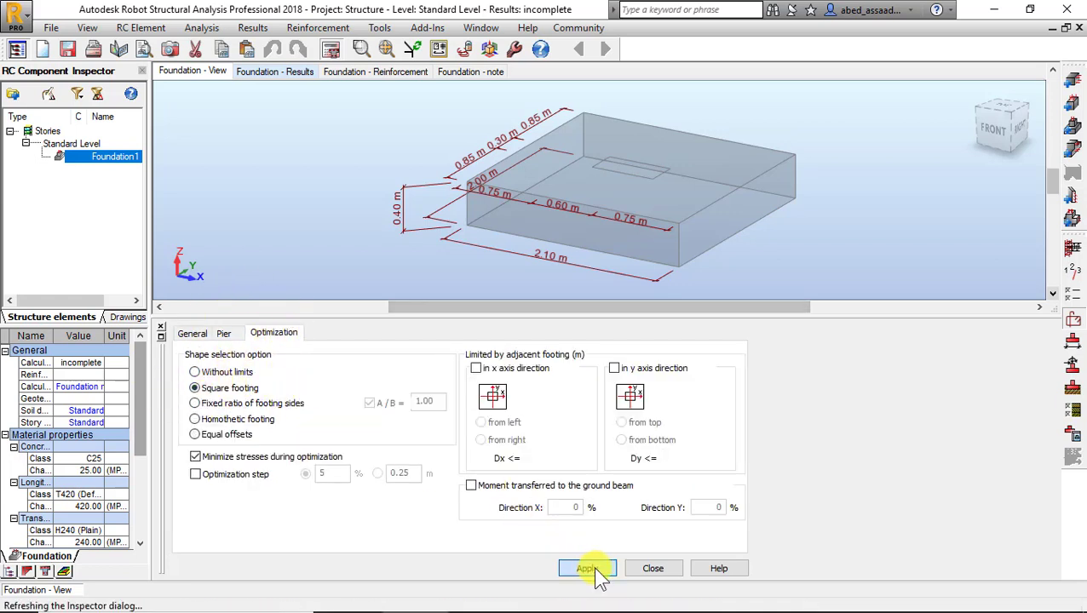
pyautogui.click(332, 51)
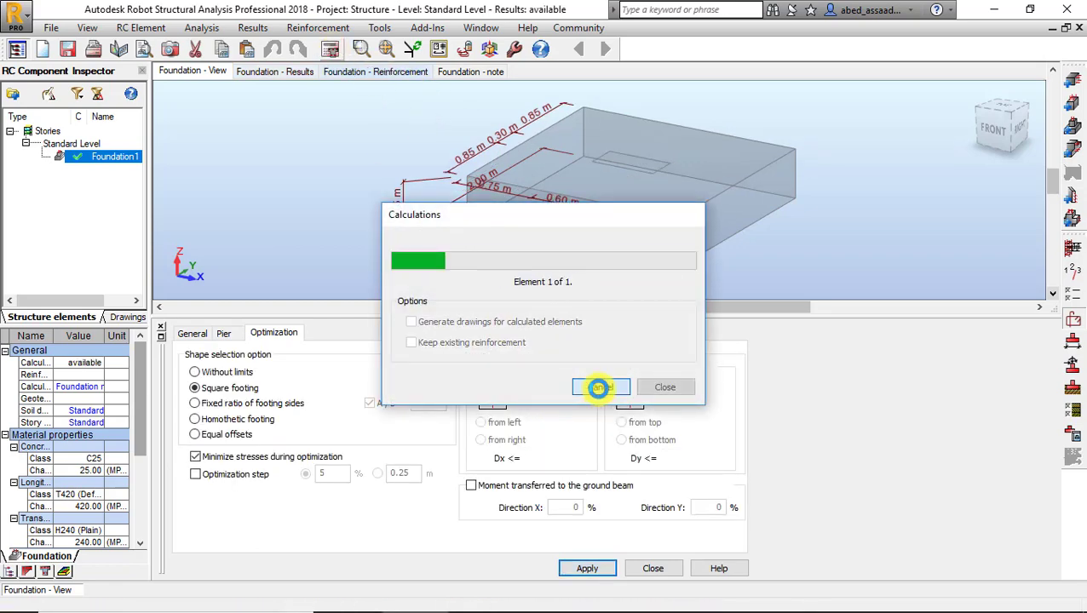
pyautogui.click(205, 333)
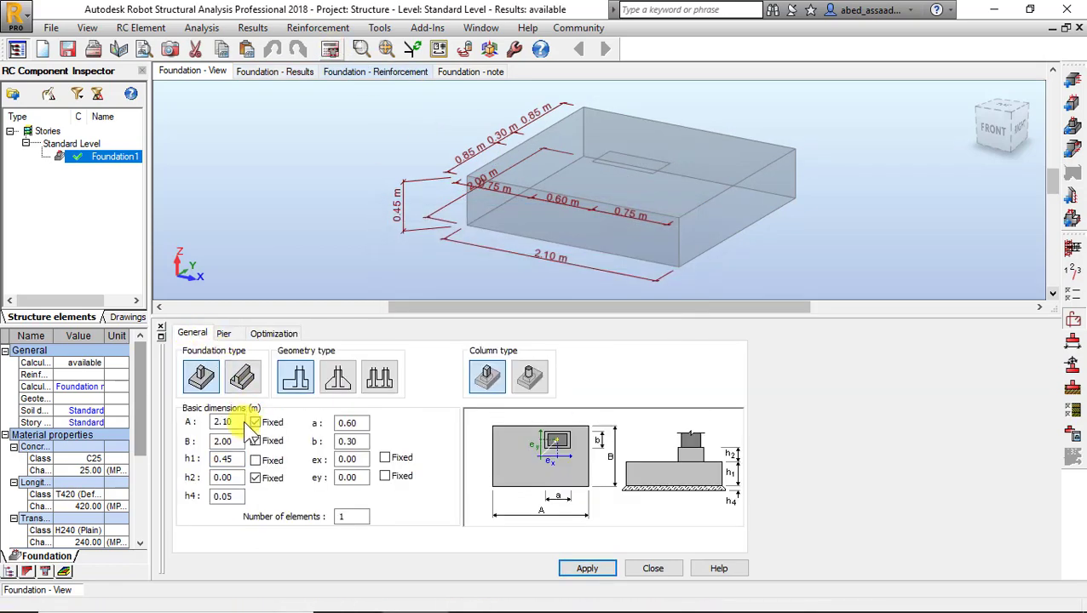
# Unfix width B and recalculate, giving a 2.00 × 2.00 × 0.45 m footing.
pyautogui.moveTo(238, 441); pyautogui.dragTo(183, 439)
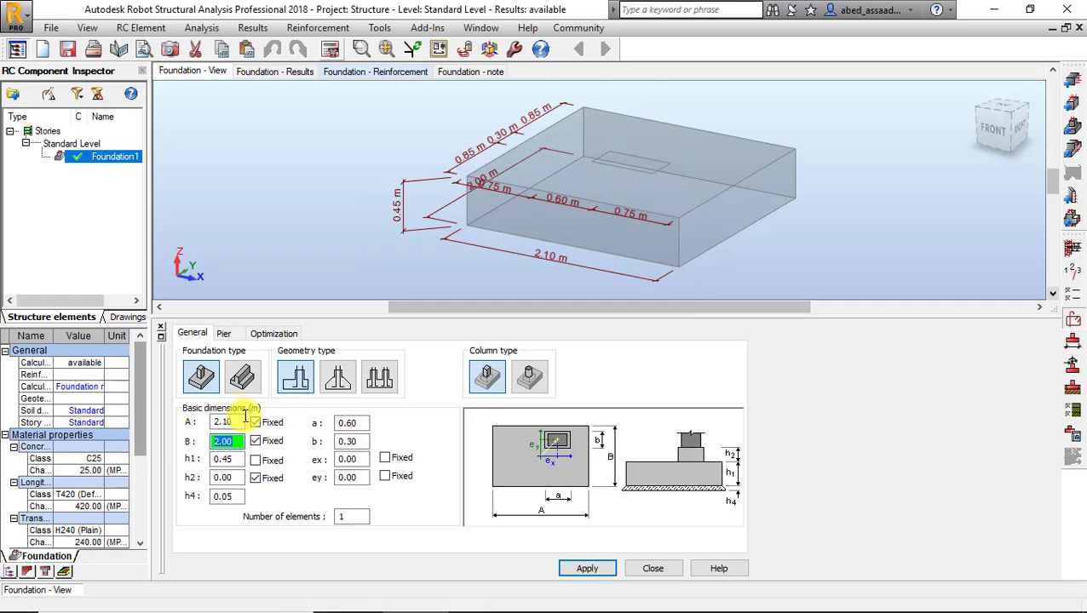
pyautogui.click(254, 440)
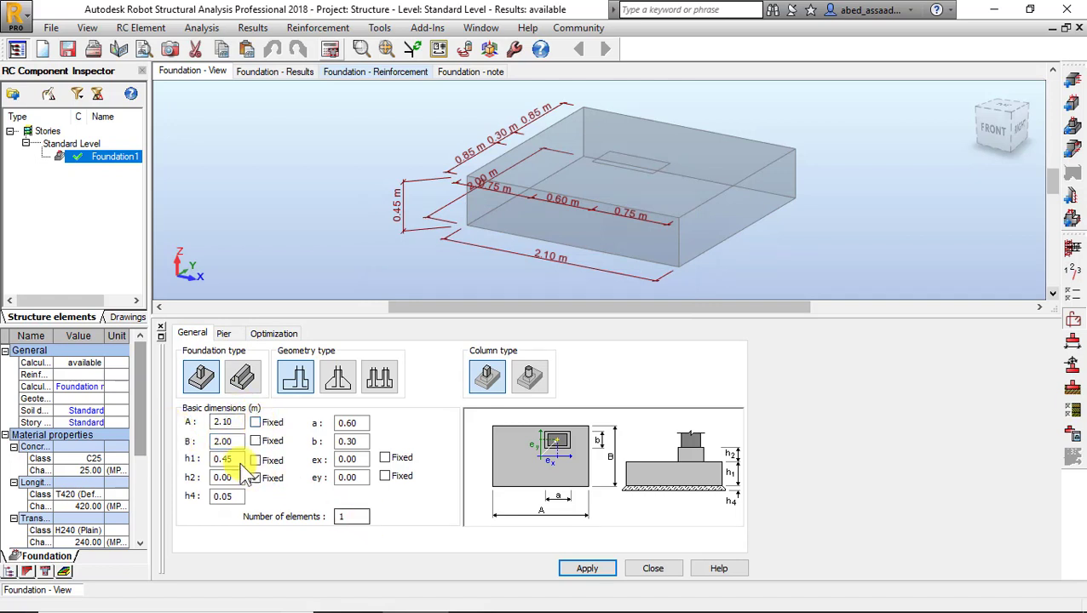
pyautogui.click(610, 568)
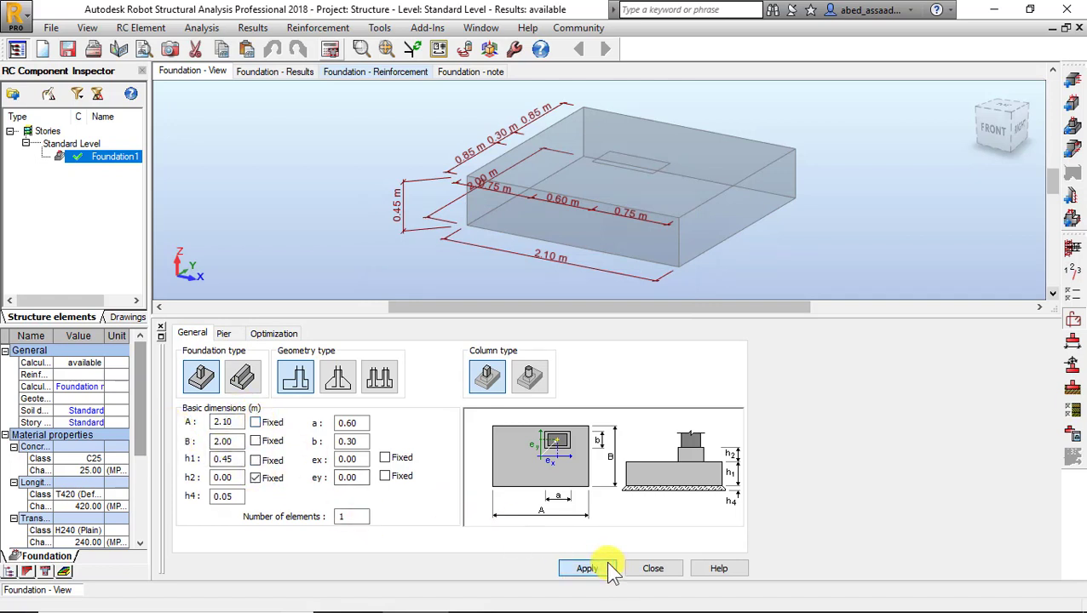
pyautogui.click(331, 49)
pyautogui.click(594, 390)
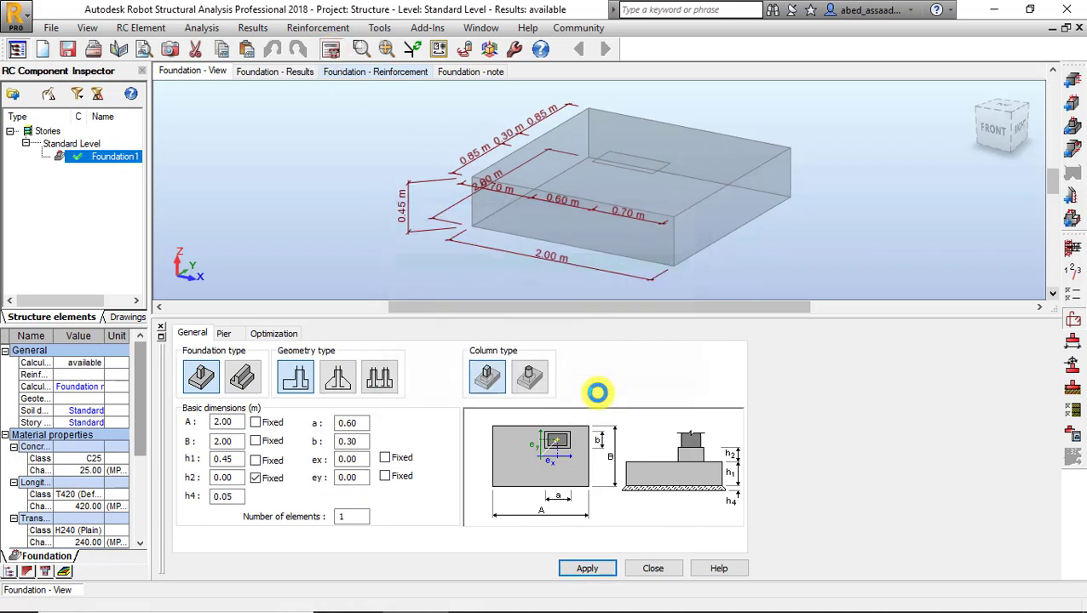
pyautogui.doubleClick(236, 441)
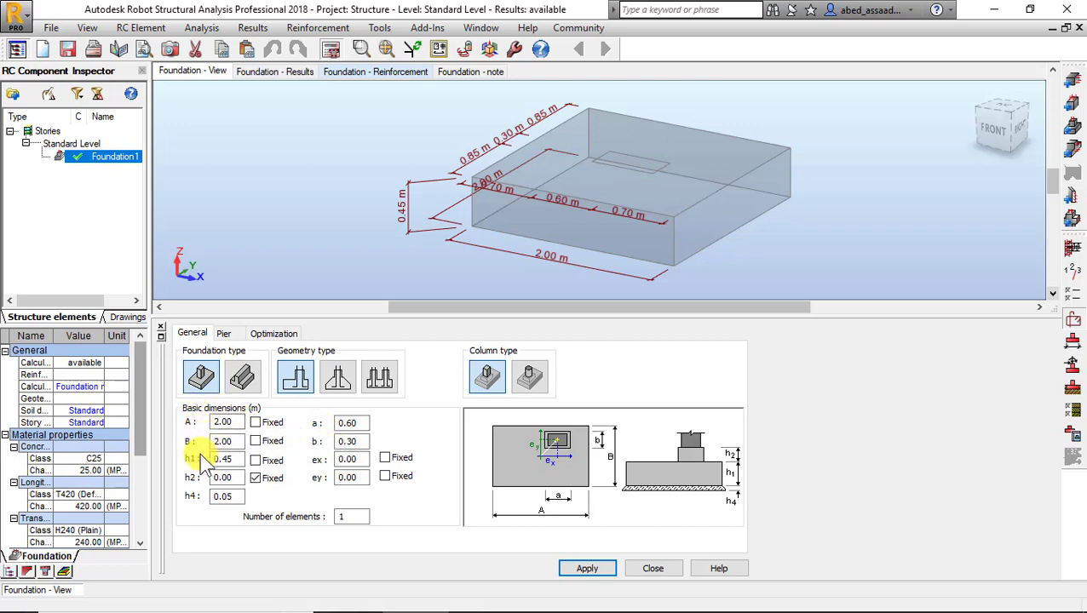
# Set h4 to 0 and recalculate to a 2.10 × 2.10 × 0.50 m footing.
pyautogui.click(239, 497)
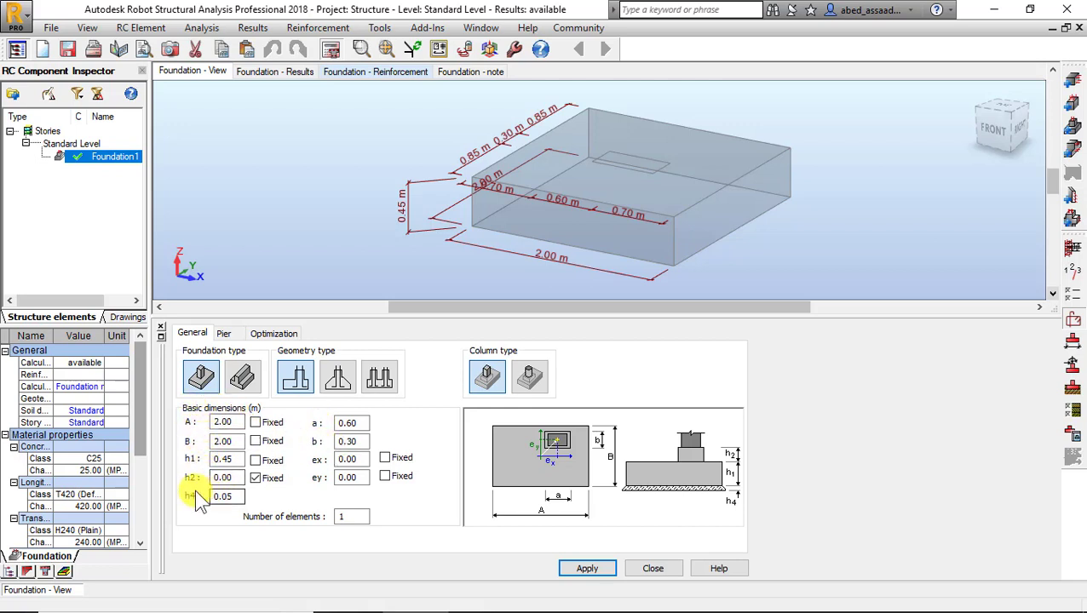
pyautogui.doubleClick(239, 498)
pyautogui.click(466, 183)
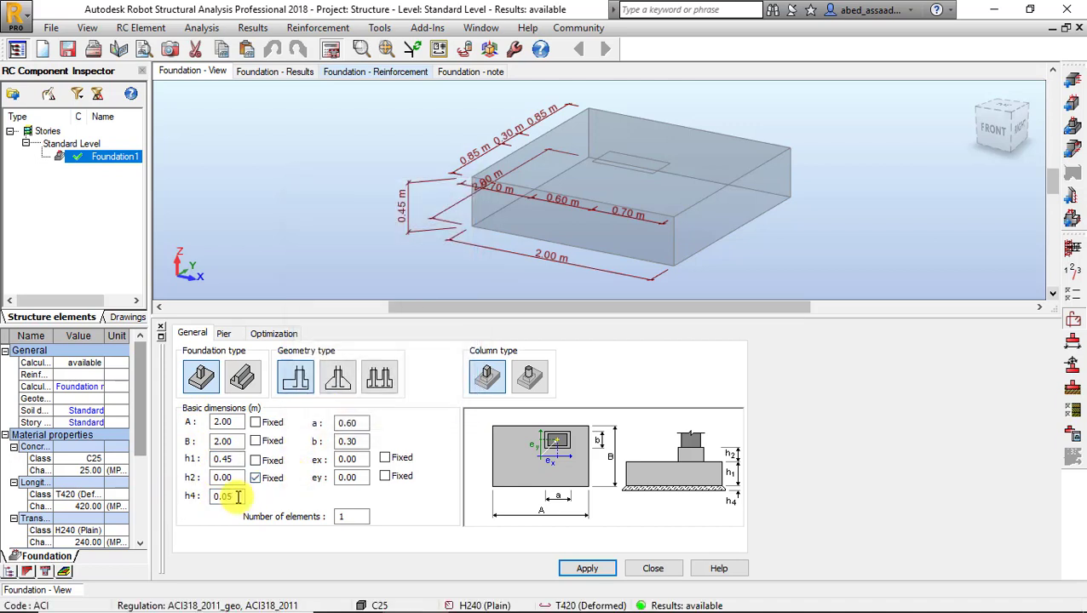
pyautogui.moveTo(238, 498); pyautogui.dragTo(171, 483)
pyautogui.write('0')
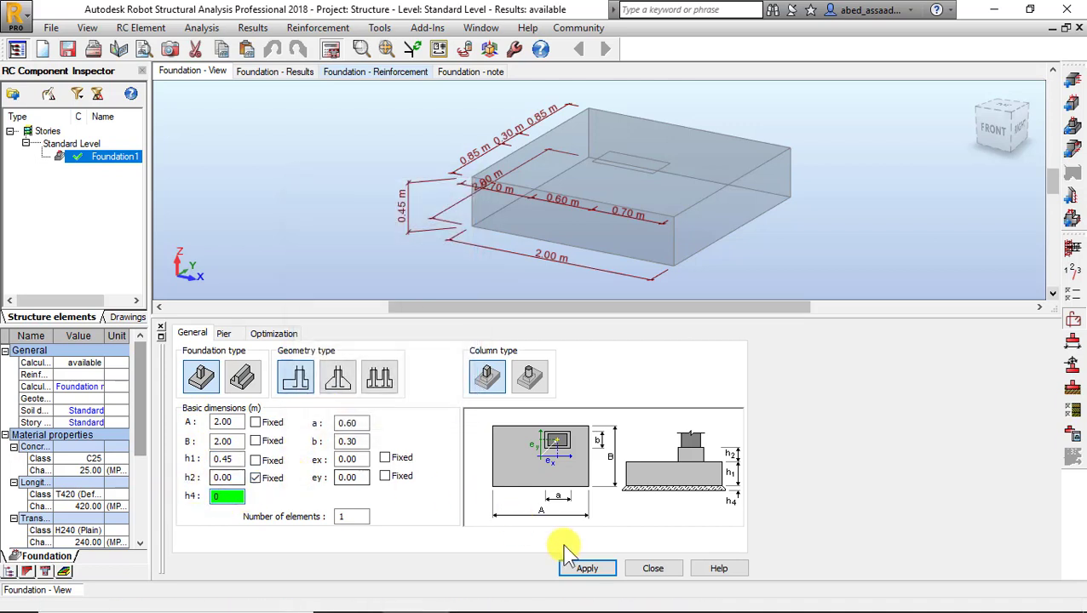
pyautogui.click(571, 568)
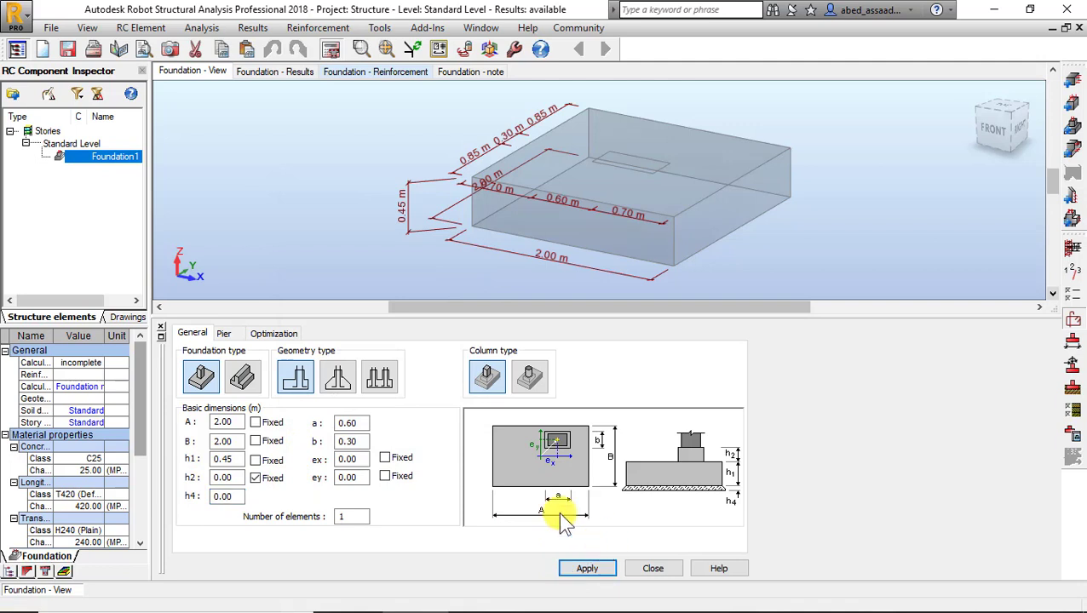
pyautogui.click(330, 48)
pyautogui.click(602, 388)
pyautogui.doubleClick(224, 423)
pyautogui.doubleClick(226, 441)
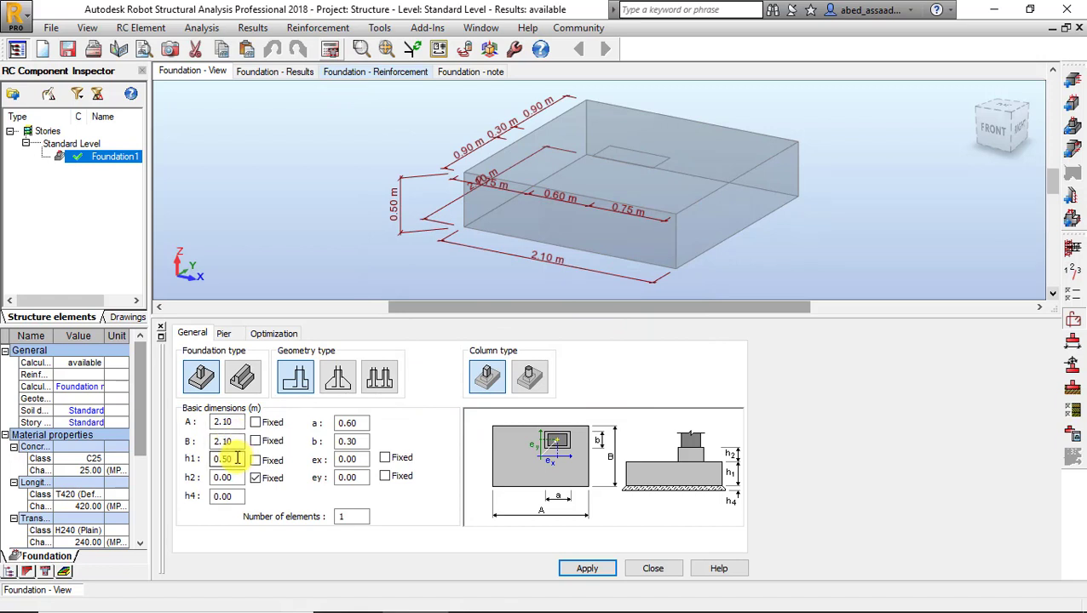
pyautogui.click(370, 72)
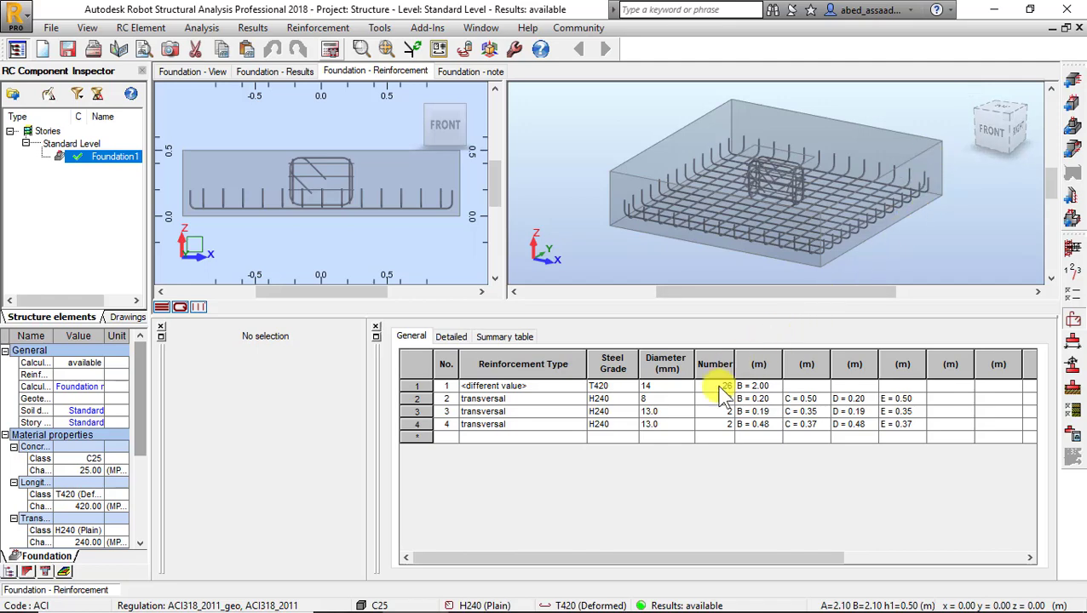
# Select the bottom mesh and review the Detailed and Summary reinforcement tables.
pyautogui.scroll(3, 893, 243)
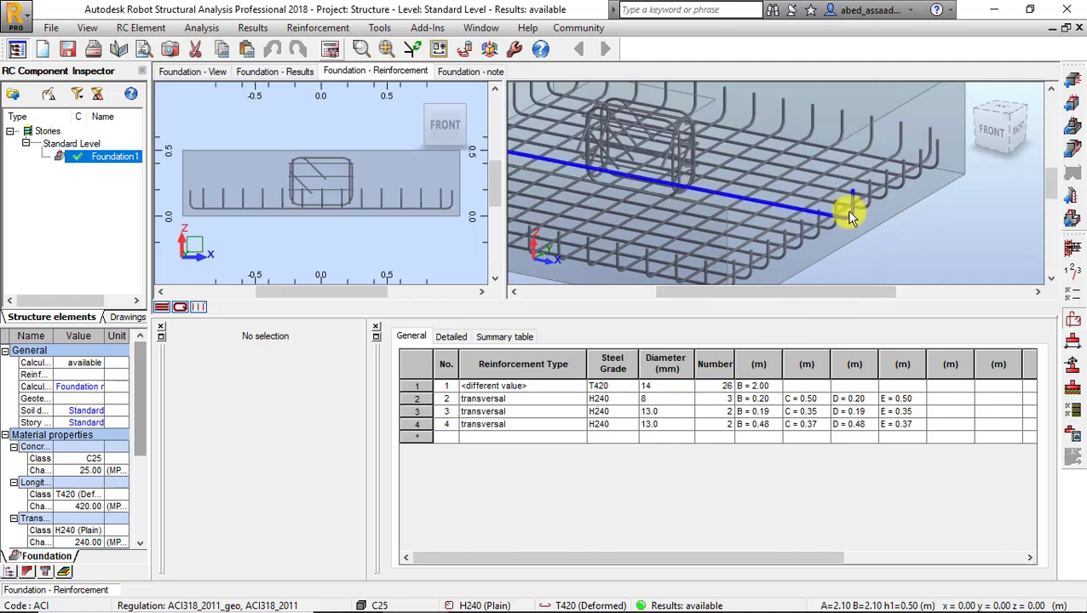
pyautogui.click(846, 209)
pyautogui.scroll(-2, 847, 217)
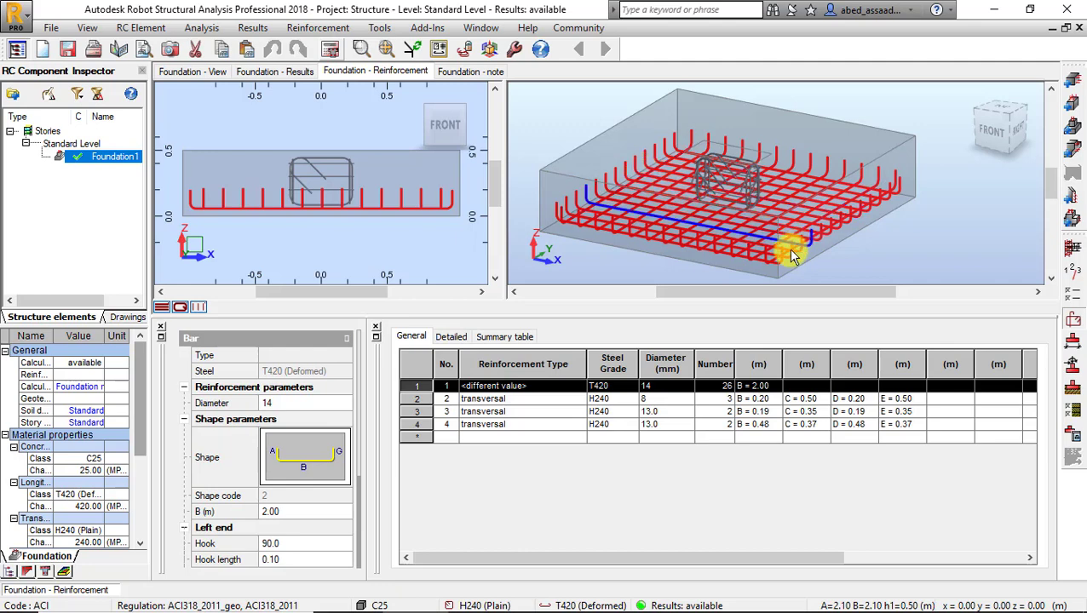
pyautogui.click(451, 338)
pyautogui.click(517, 399)
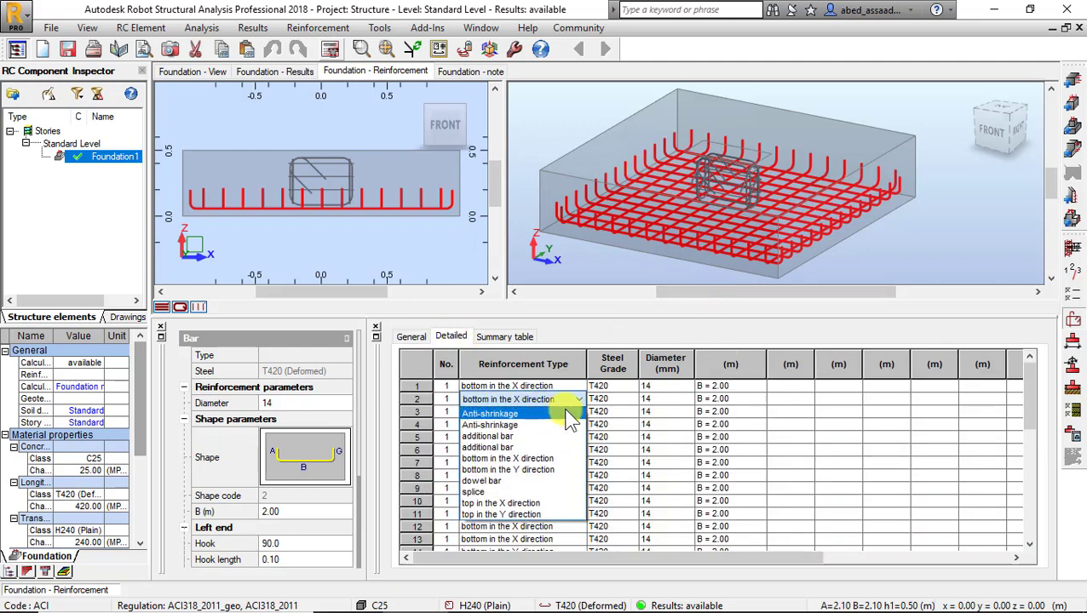
pyautogui.click(525, 373)
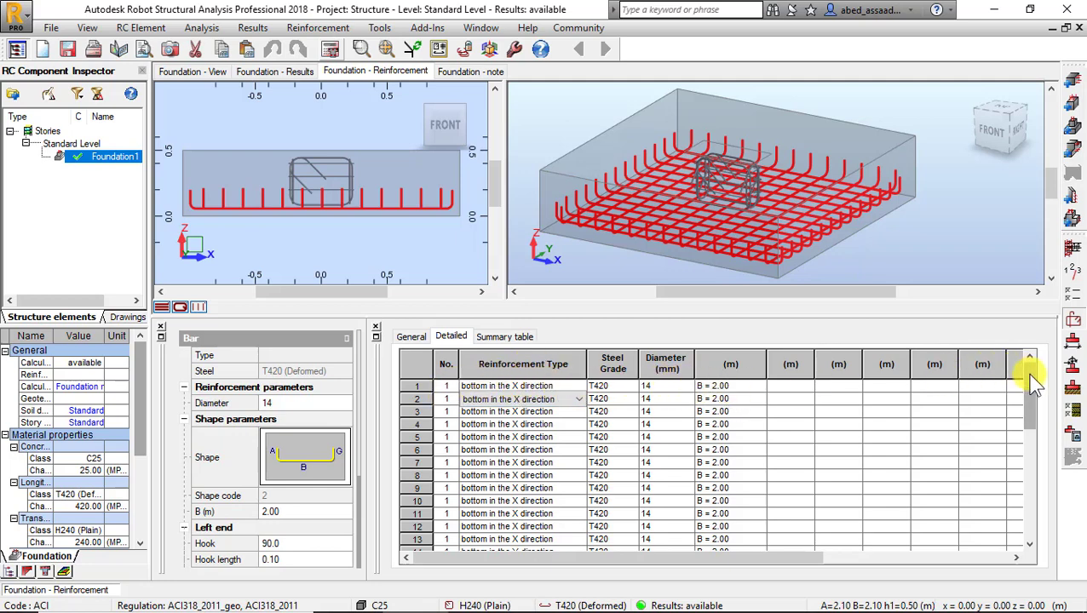
pyautogui.moveTo(1030, 379); pyautogui.dragTo(1040, 498)
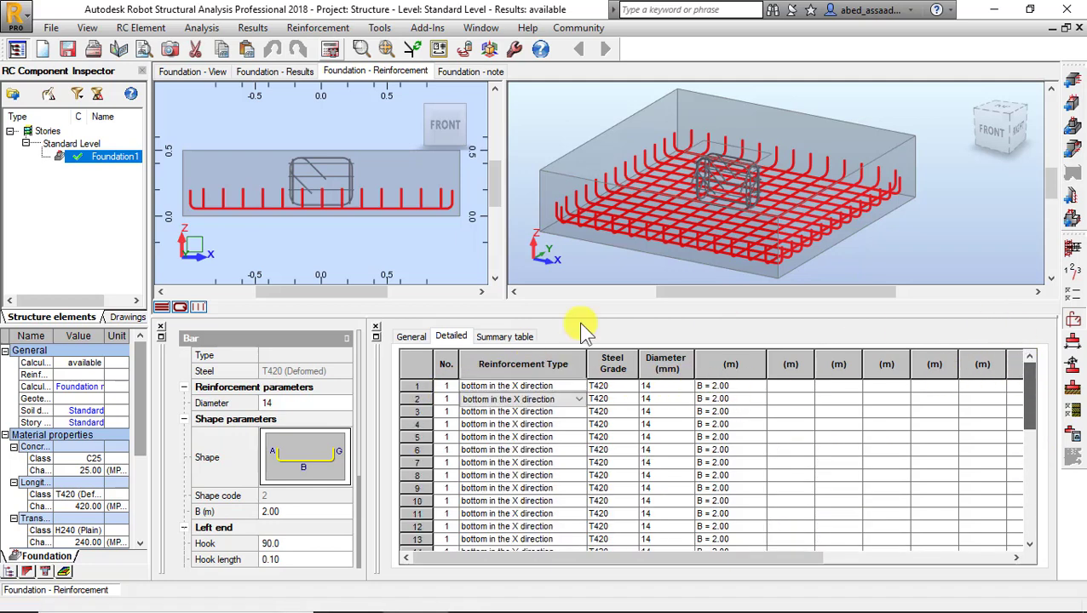
pyautogui.click(507, 337)
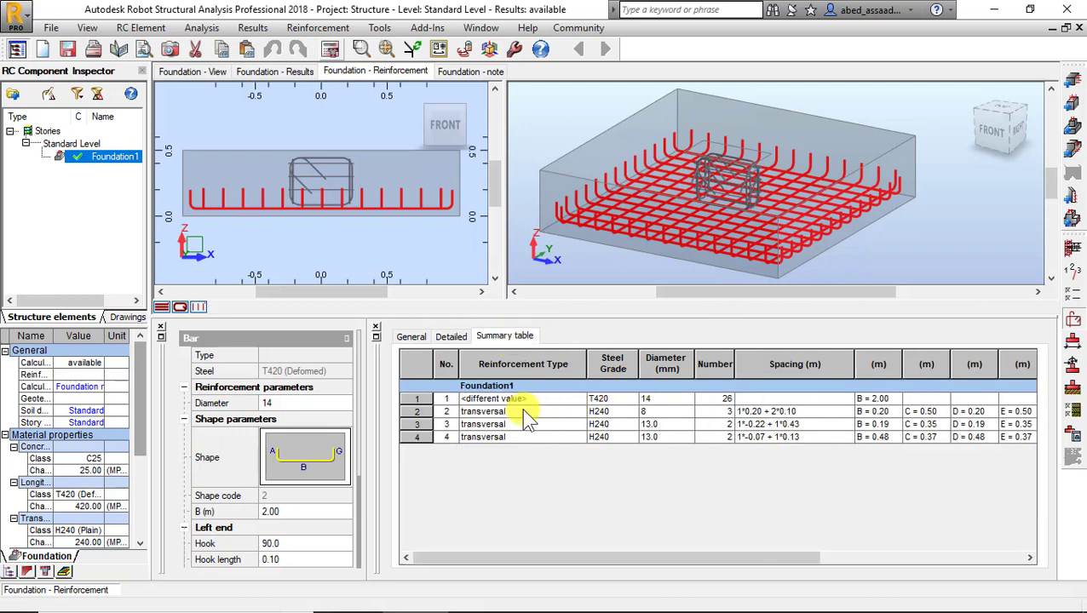
pyautogui.click(934, 228)
# Hide dowel bars and other types so only the bottom Y-direction bars display.
pyautogui.click(436, 49)
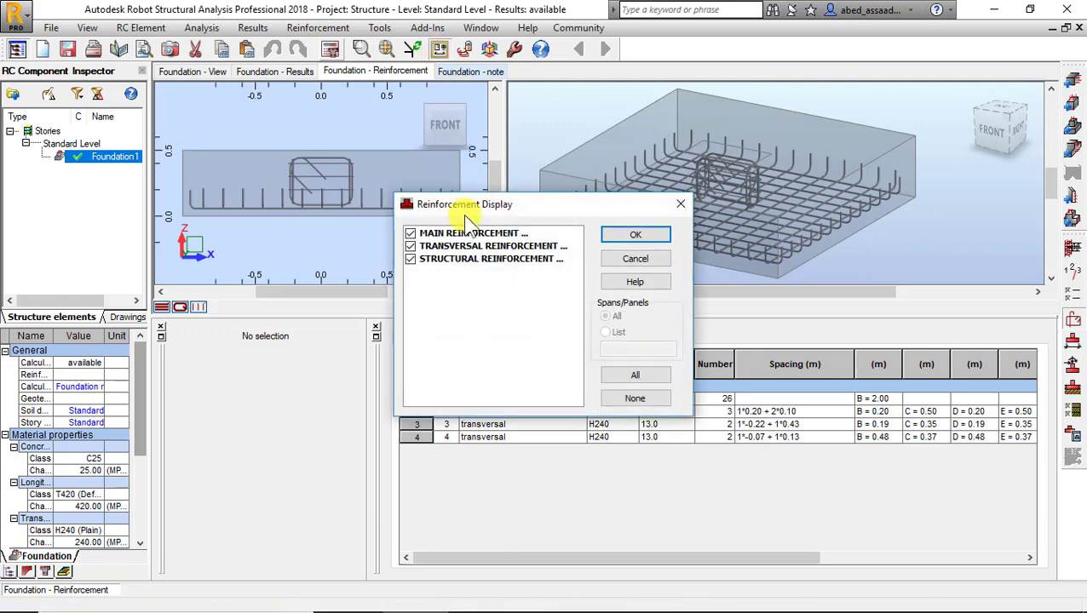
pyautogui.click(413, 234)
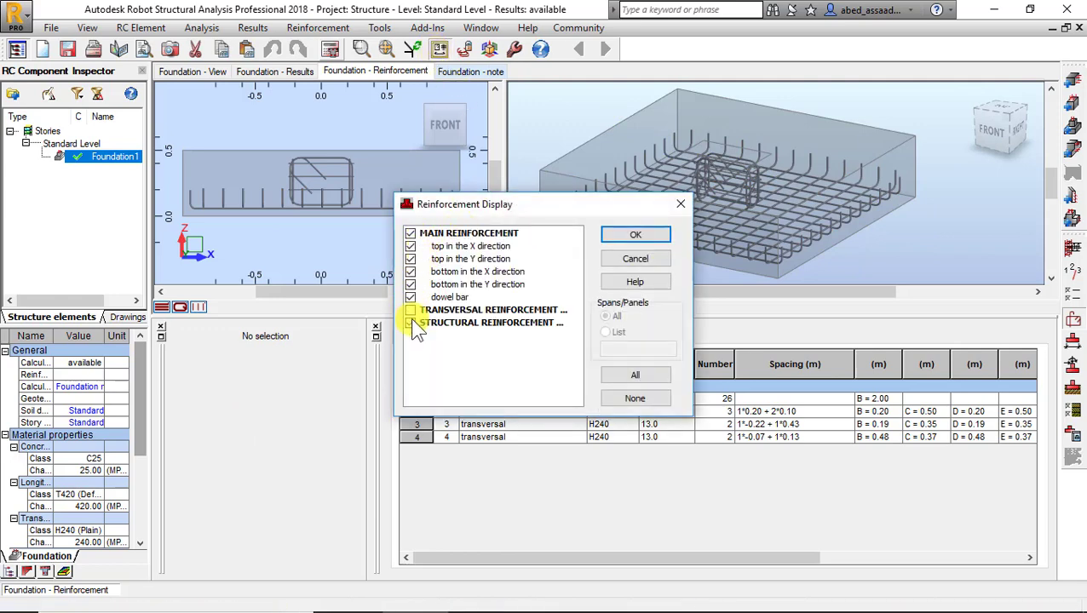
pyautogui.click(410, 296)
pyautogui.click(658, 235)
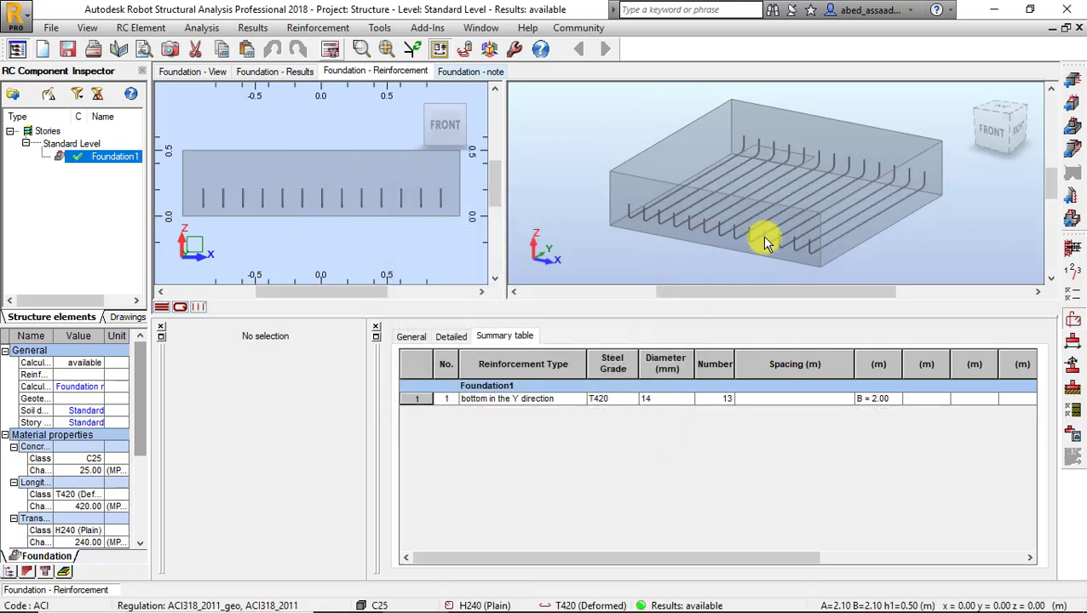